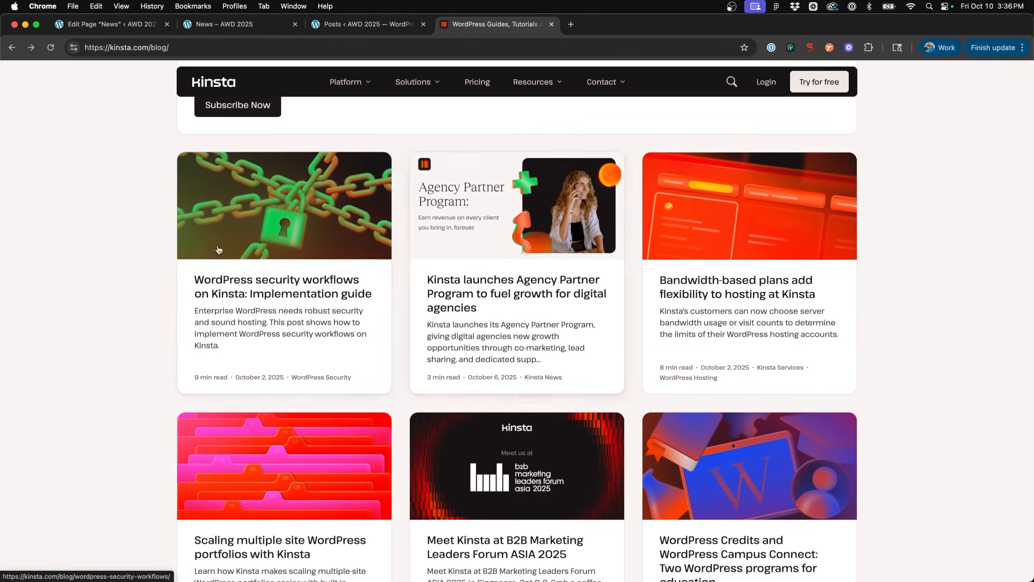
- Review the Kinsta blog card layout alongside the site's posts list, the News page draft and its front-end view
scroll(226, 253, down, 2)
click(358, 27)
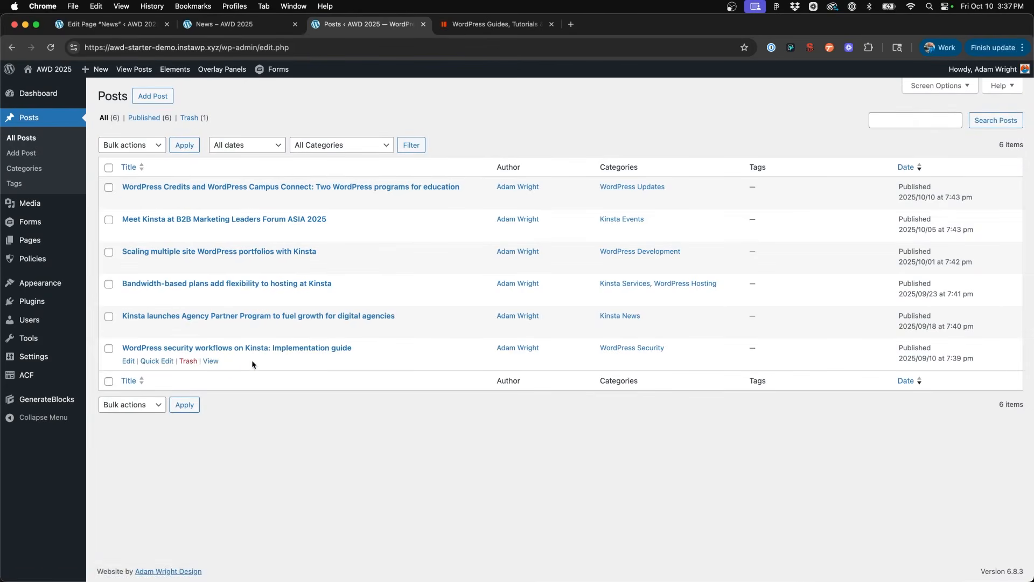
click(498, 24)
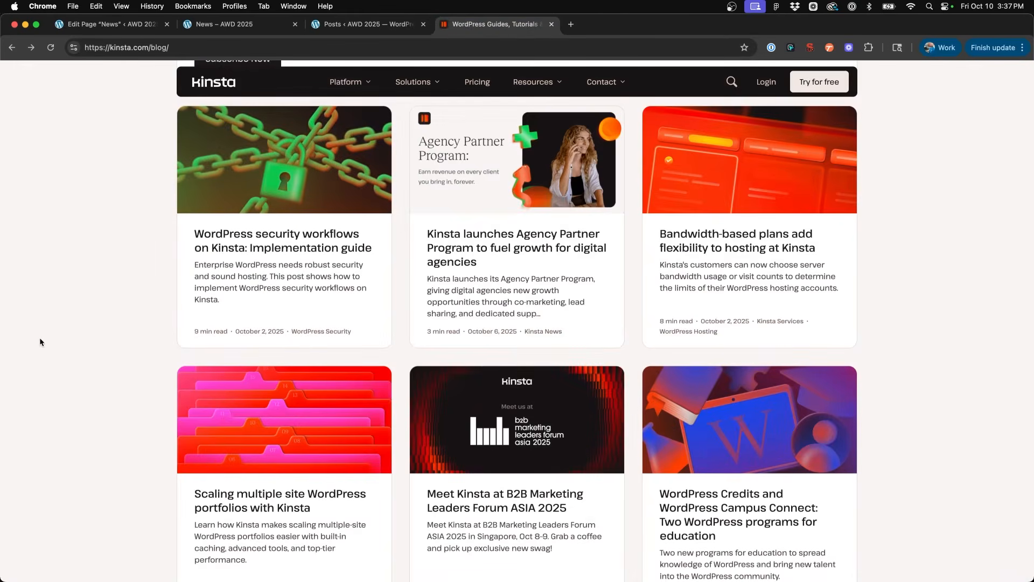
click(129, 24)
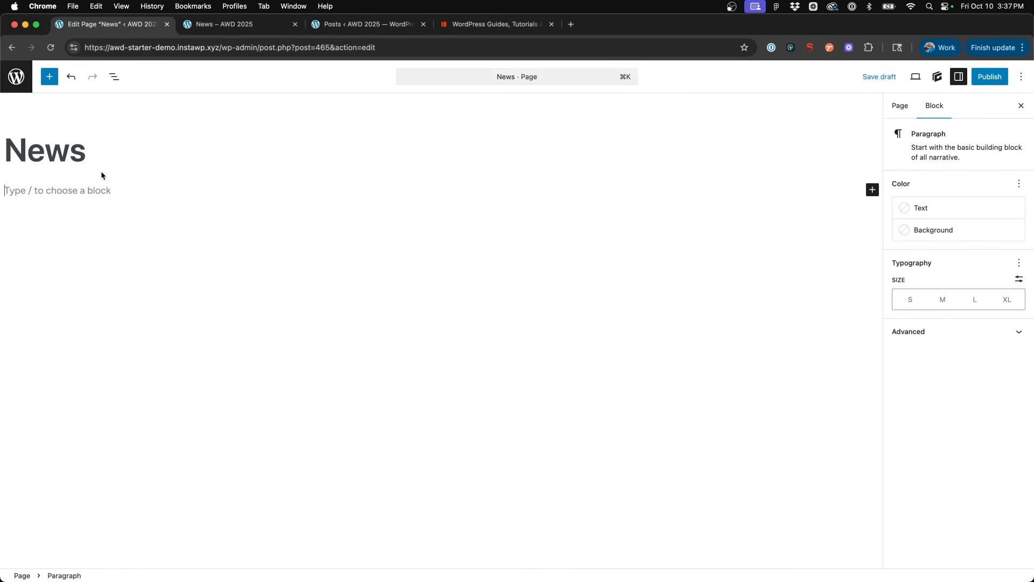
click(219, 25)
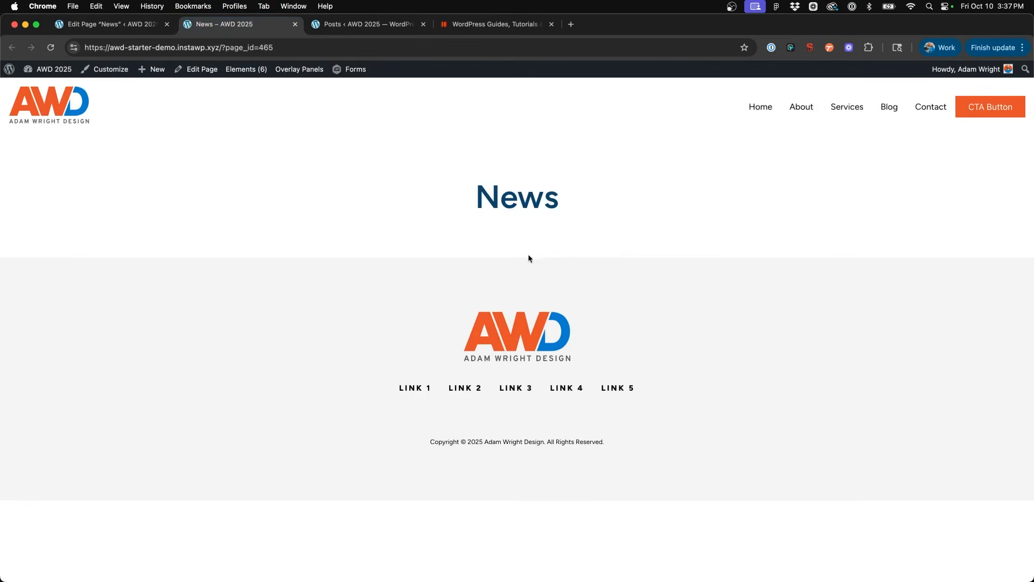
- Return to the News page editor and insert a Container block below the title
click(113, 28)
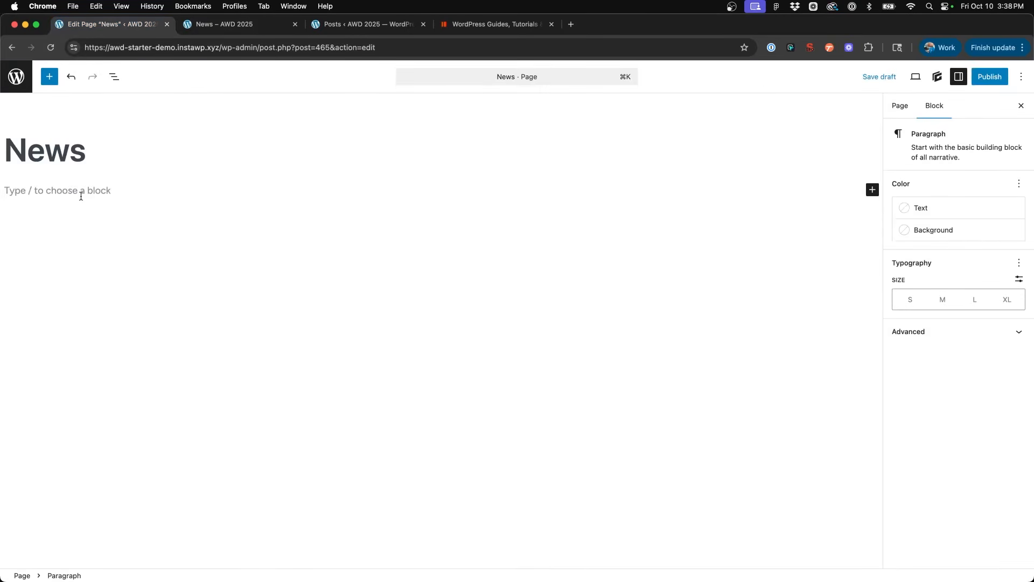
text(/cont)
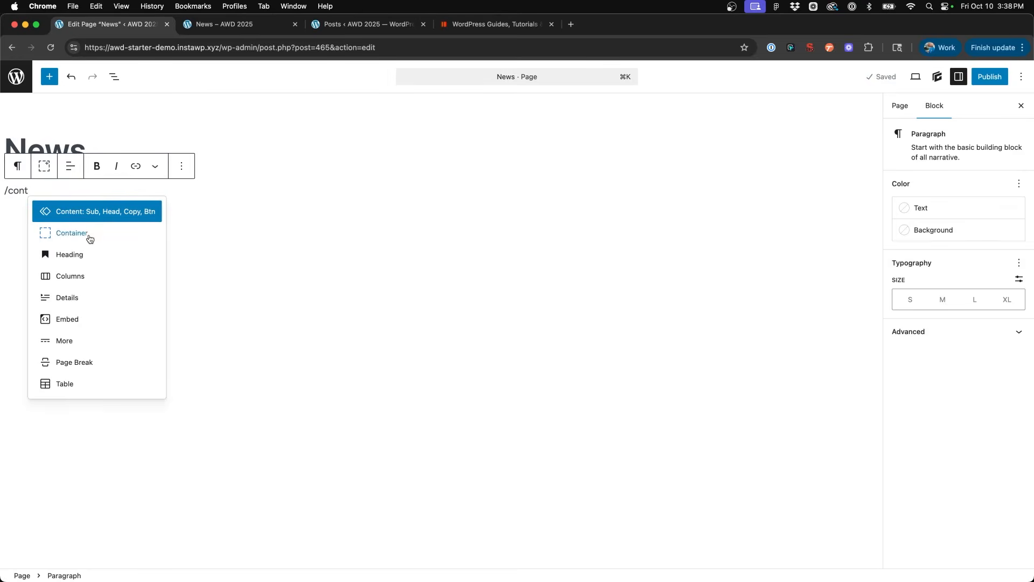
click(84, 235)
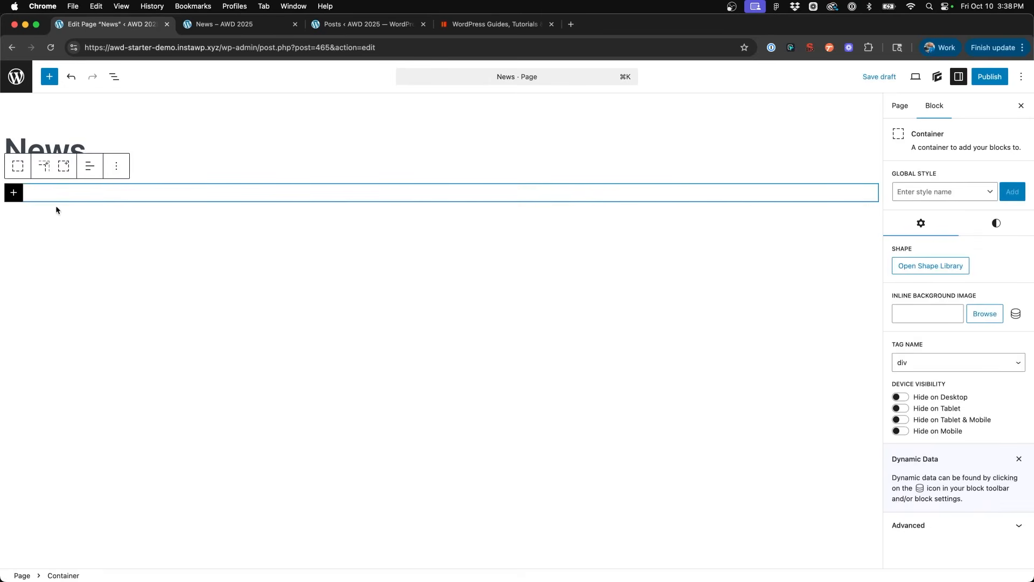
- Apply the container-med global style to the container and add an inner container inside it
click(948, 192)
text(c)
click(946, 251)
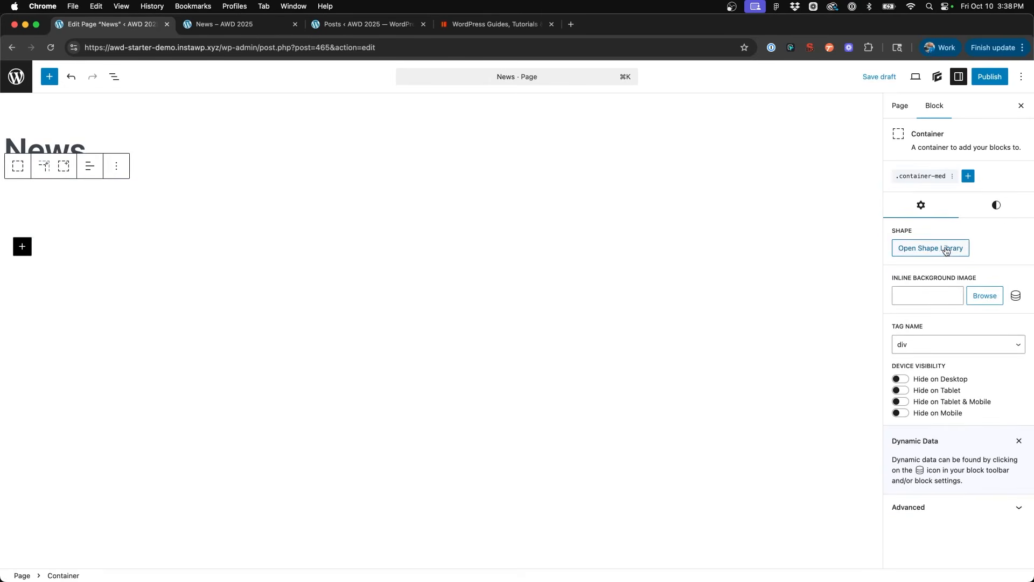
click(45, 168)
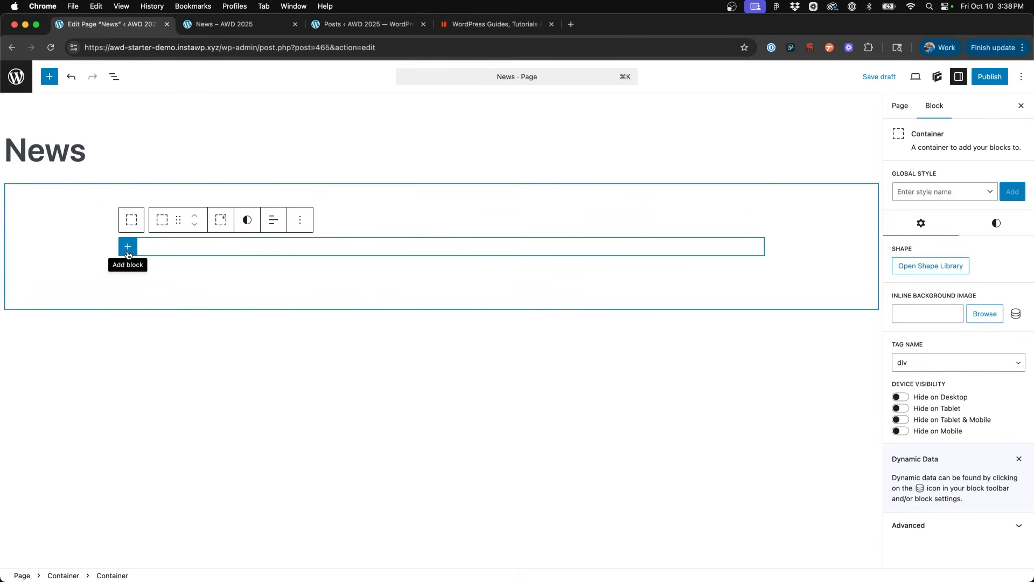
- Open the outer container's style settings, then switch to Figma and inspect the Blog Query frame's fill color
click(128, 218)
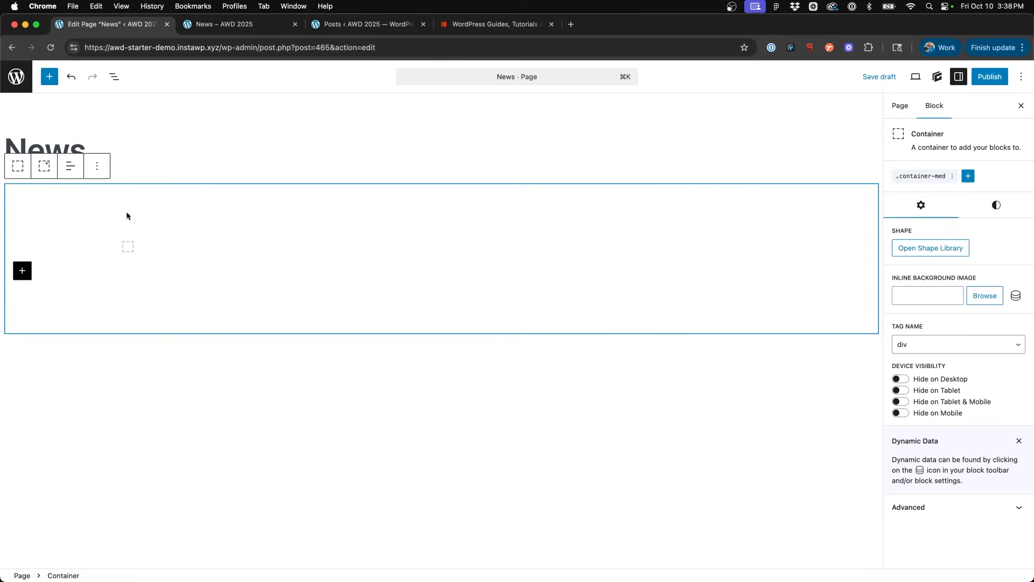
click(998, 206)
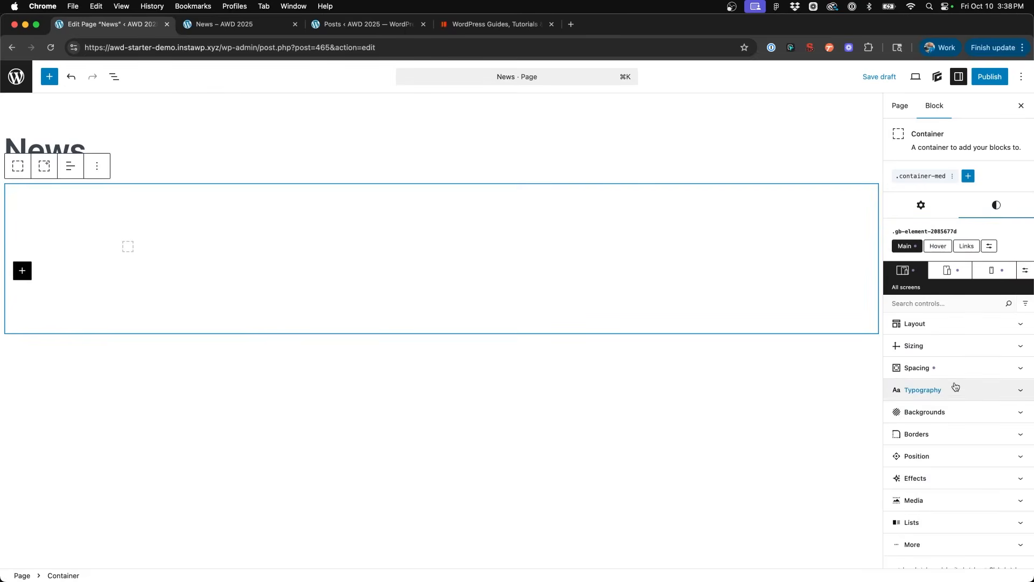
scroll(953, 387, down, 1)
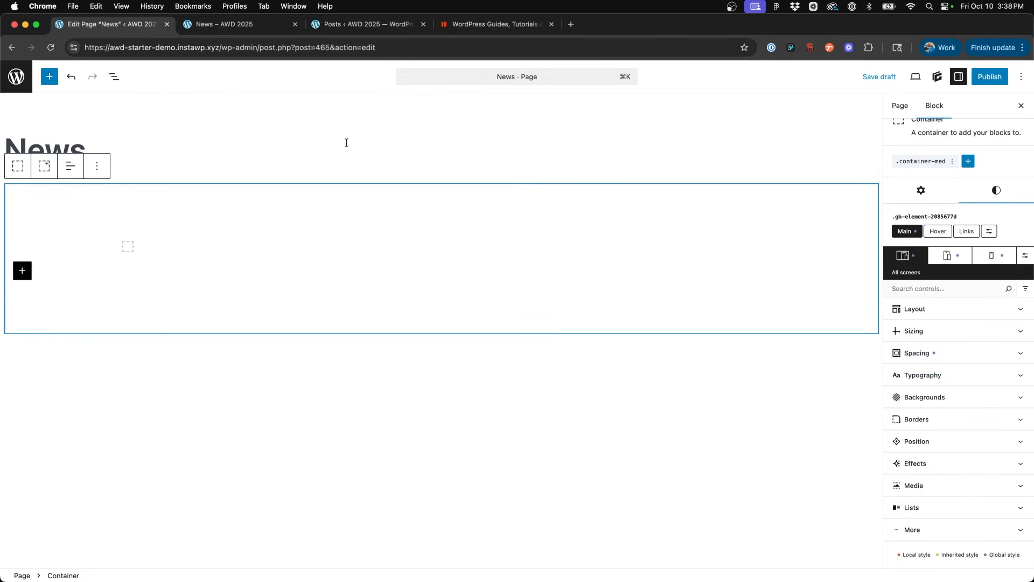
key(ctrl+Left)
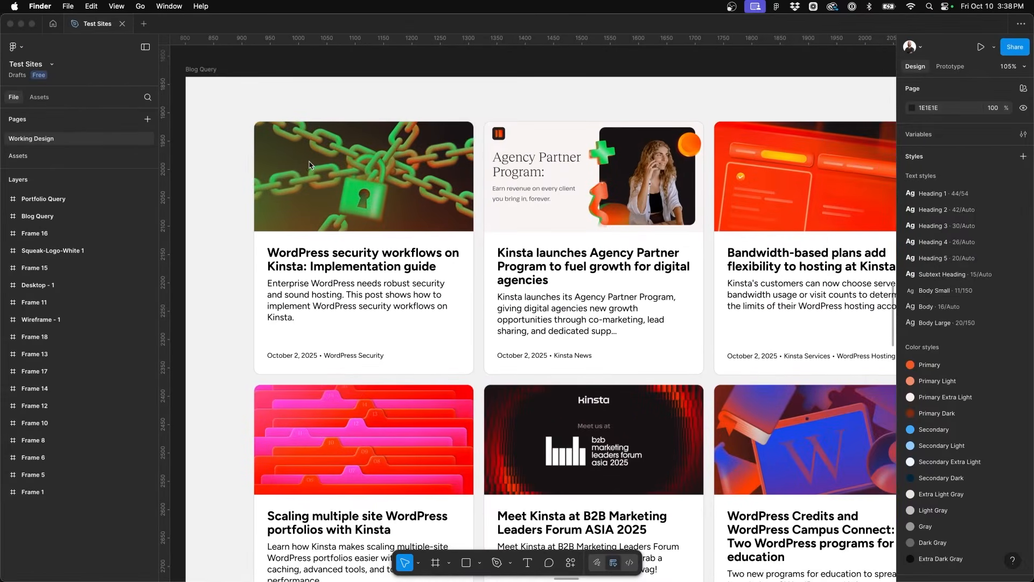
scroll(312, 164, down, 5)
scroll(310, 164, up, 2)
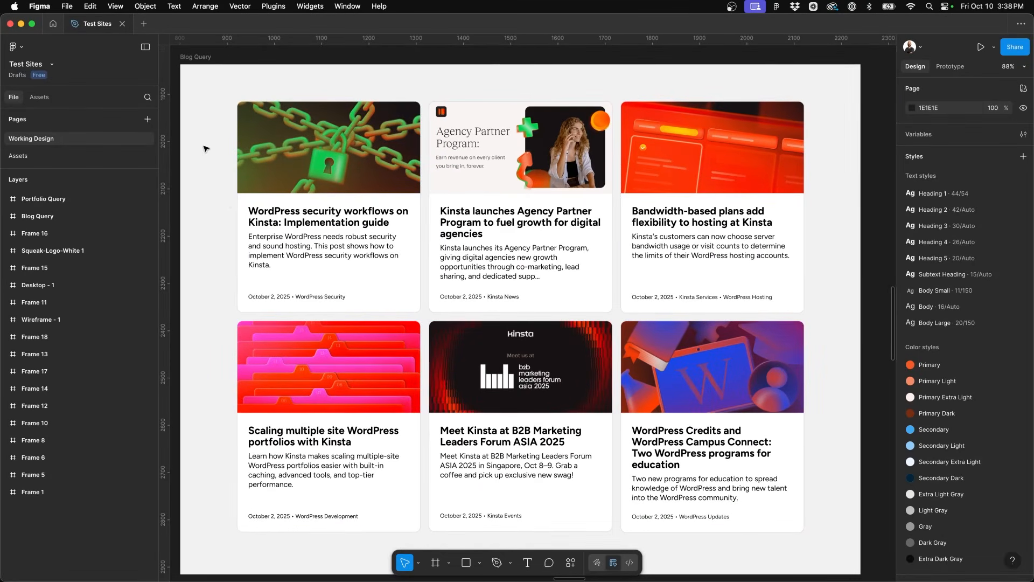
click(191, 58)
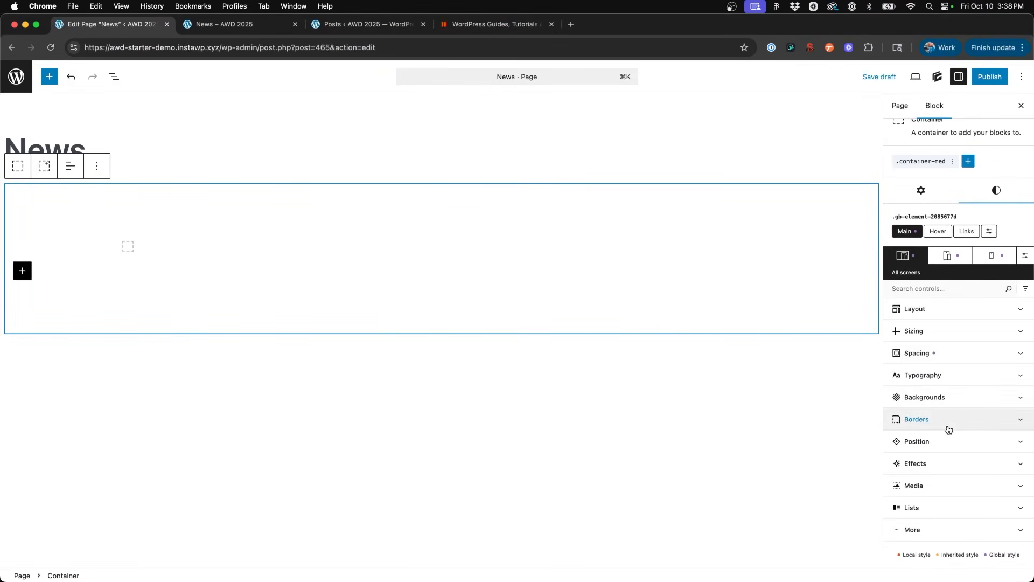
- Switch back to the WordPress editor and set the outer container's background color to f0f0f0
click(949, 395)
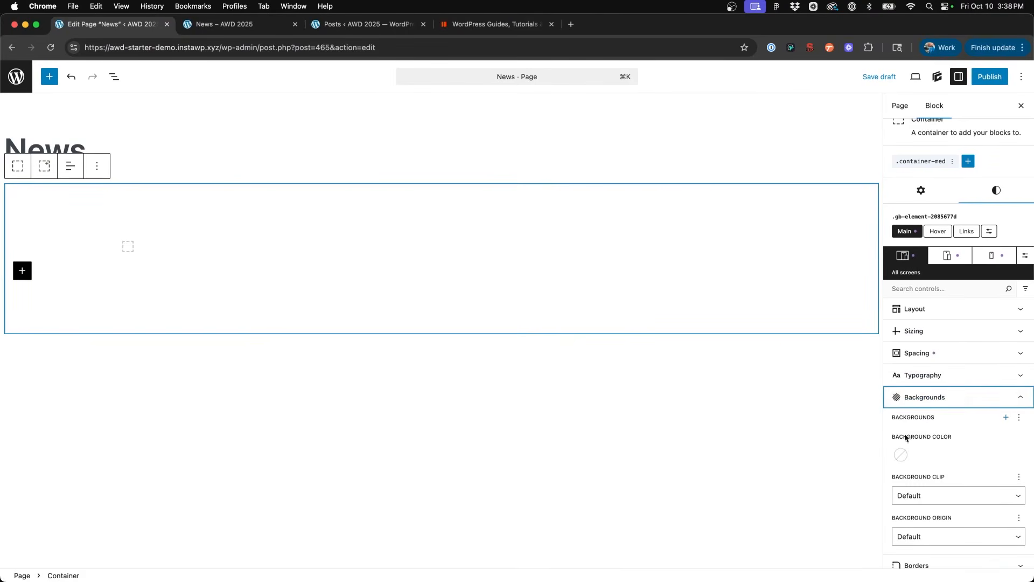
click(901, 456)
click(779, 386)
text(f0f0f0)
click(471, 381)
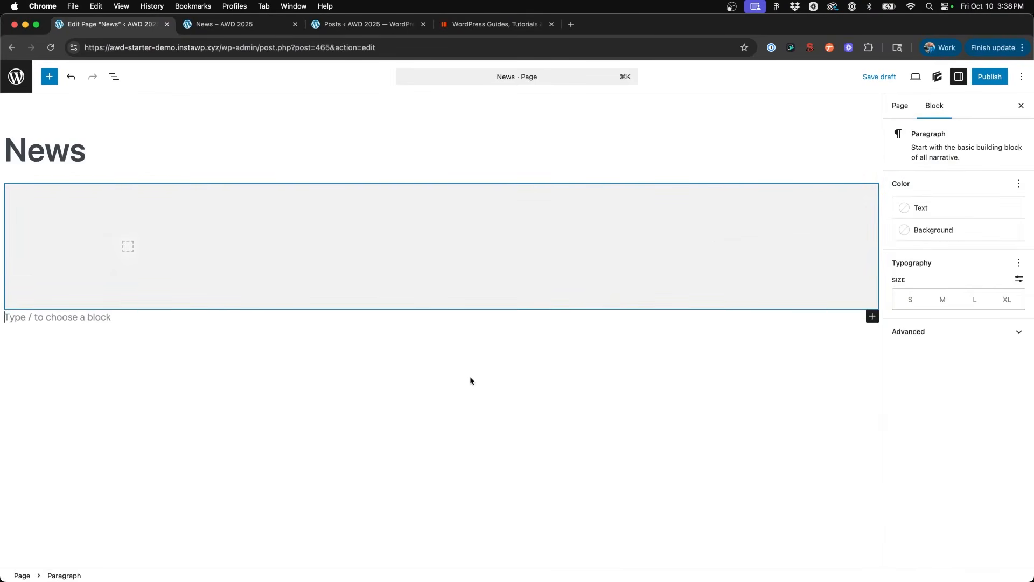
- Insert a Query block inside the inner container and start it from a blank layout
click(115, 245)
click(128, 248)
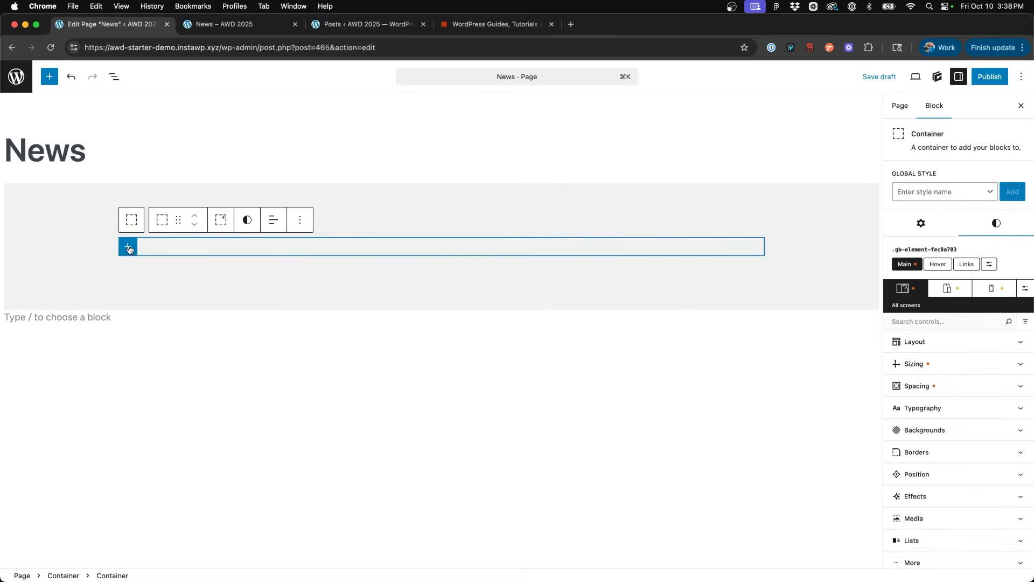
click(129, 248)
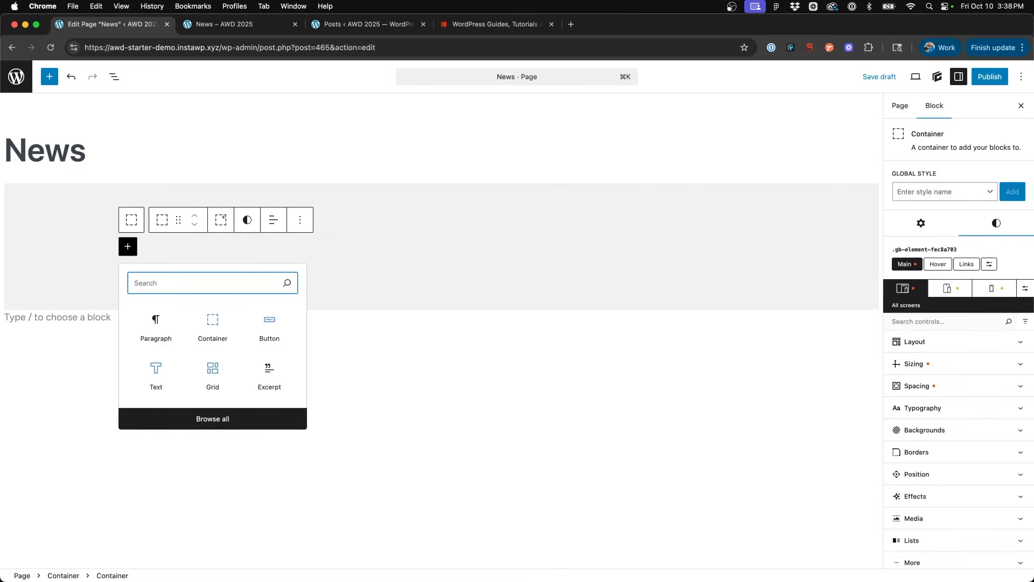
text(query)
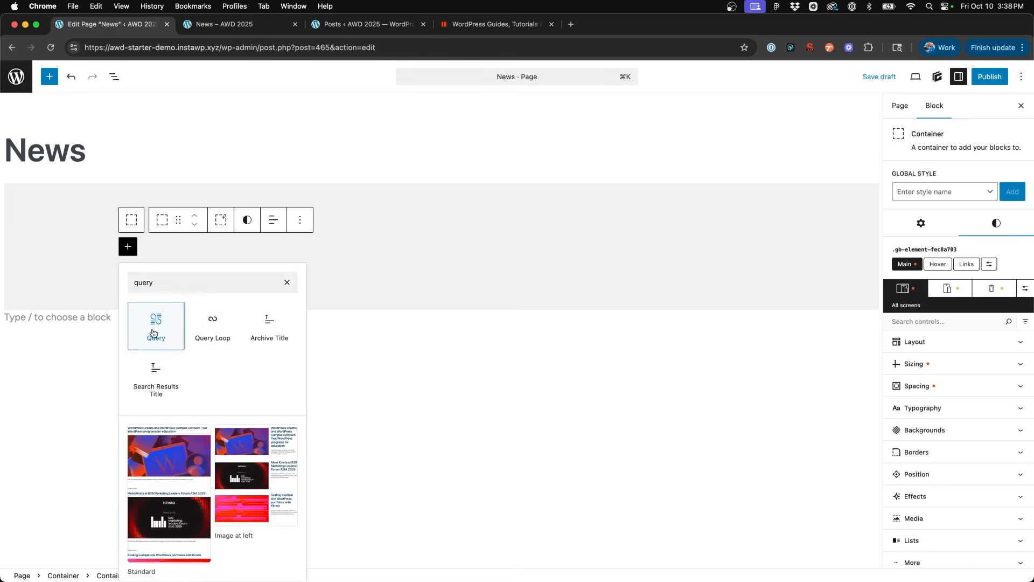
click(154, 328)
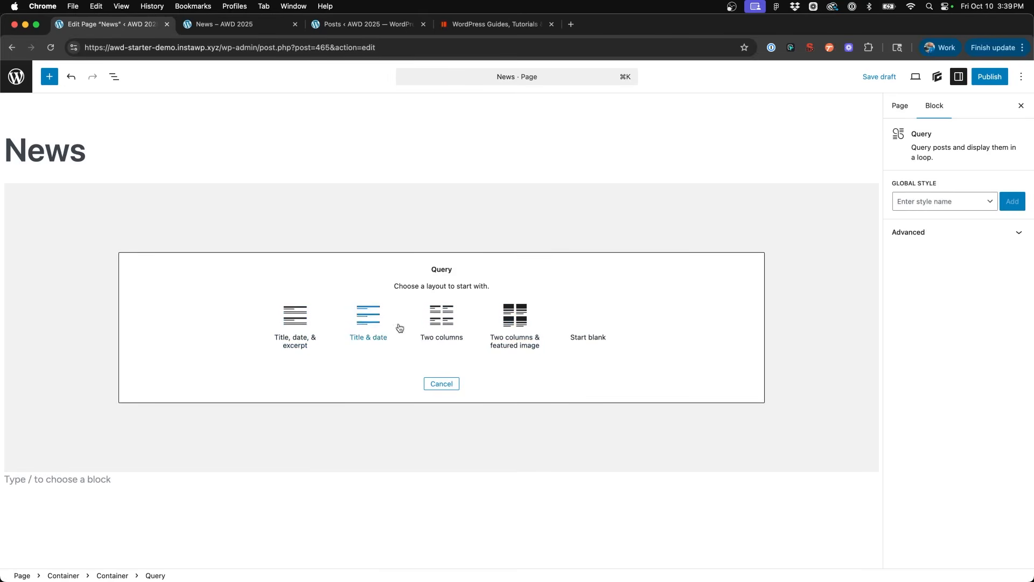
click(600, 338)
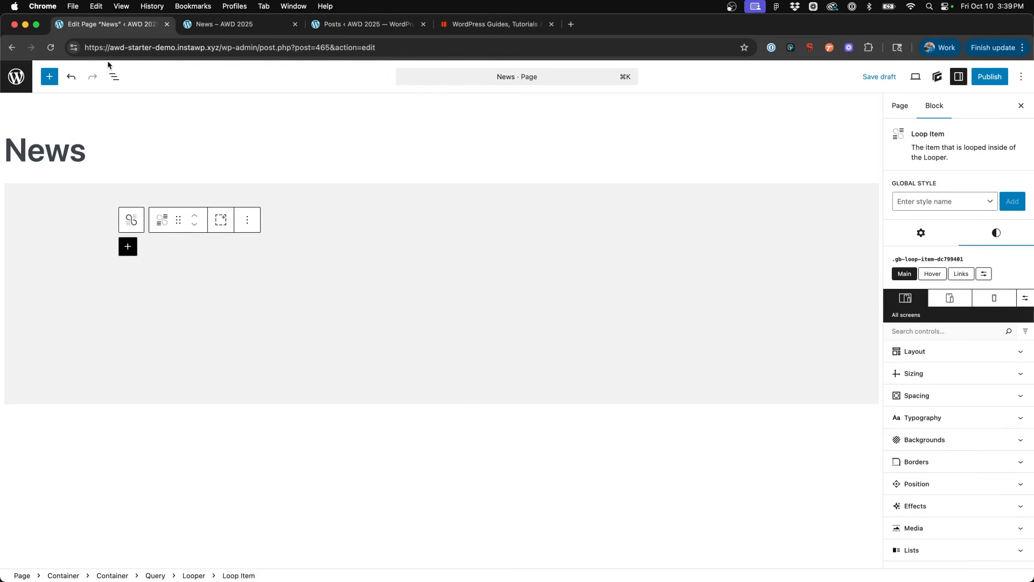
- Show the block list view and examine the nested Query, Looper and Loop Item blocks
click(114, 79)
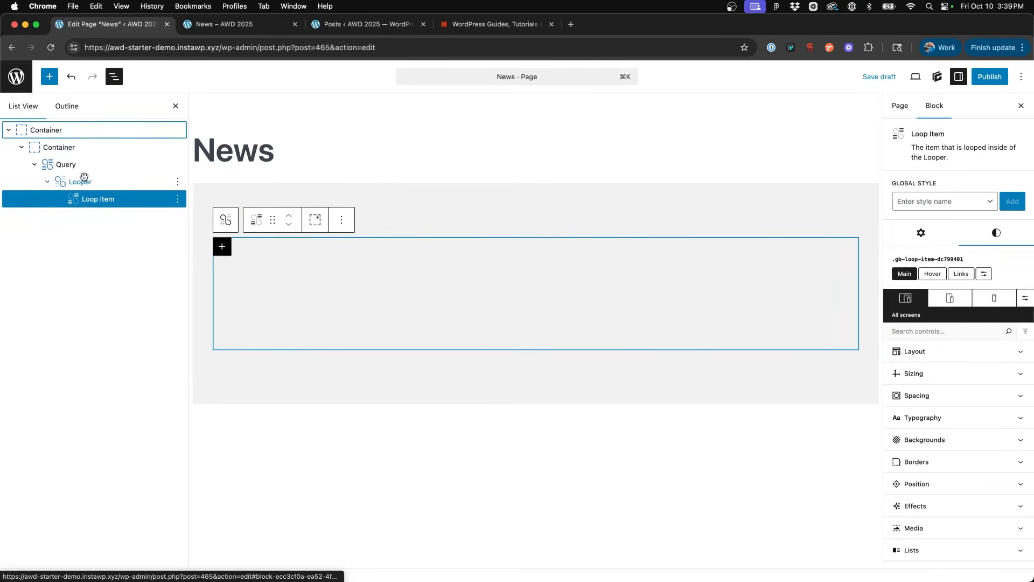
click(75, 165)
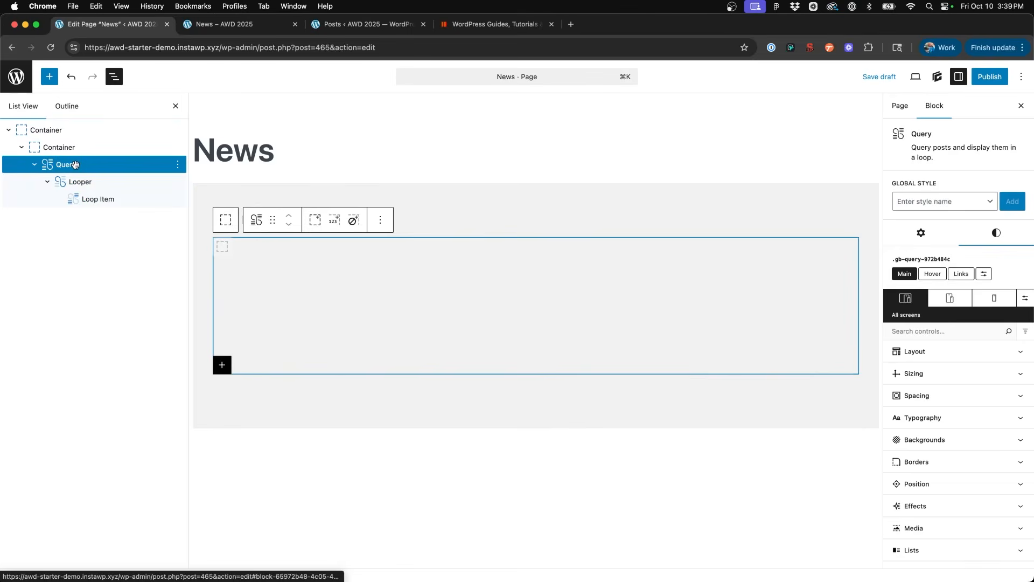
click(81, 182)
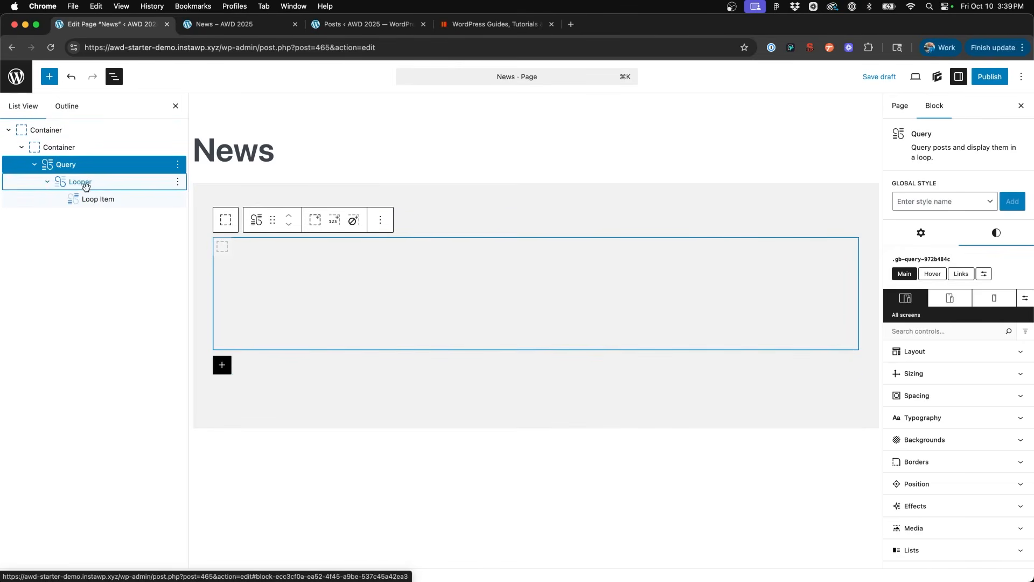
click(93, 200)
- Review the Query block's post query settings and set its posts per page to 6
click(77, 165)
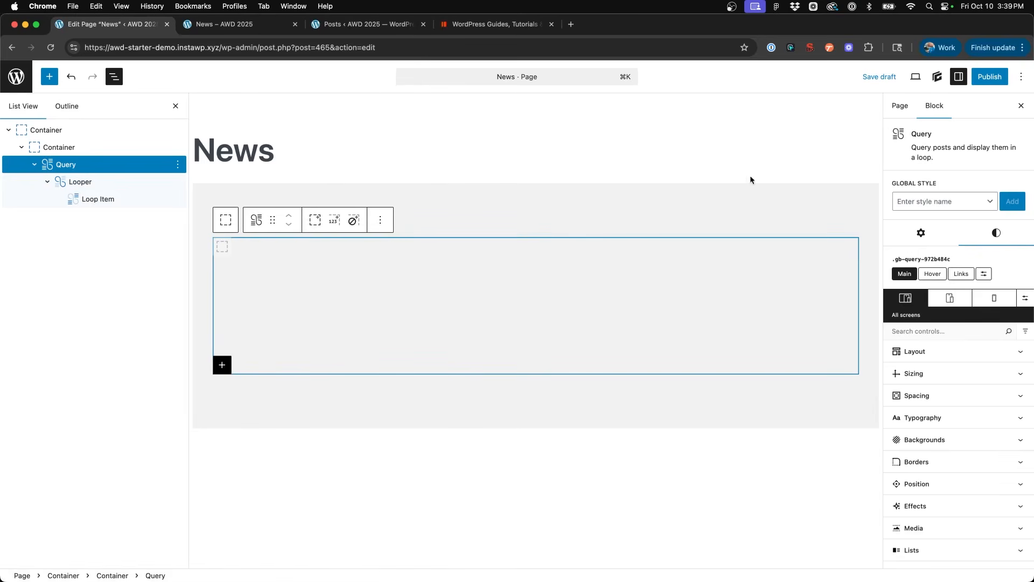
click(935, 233)
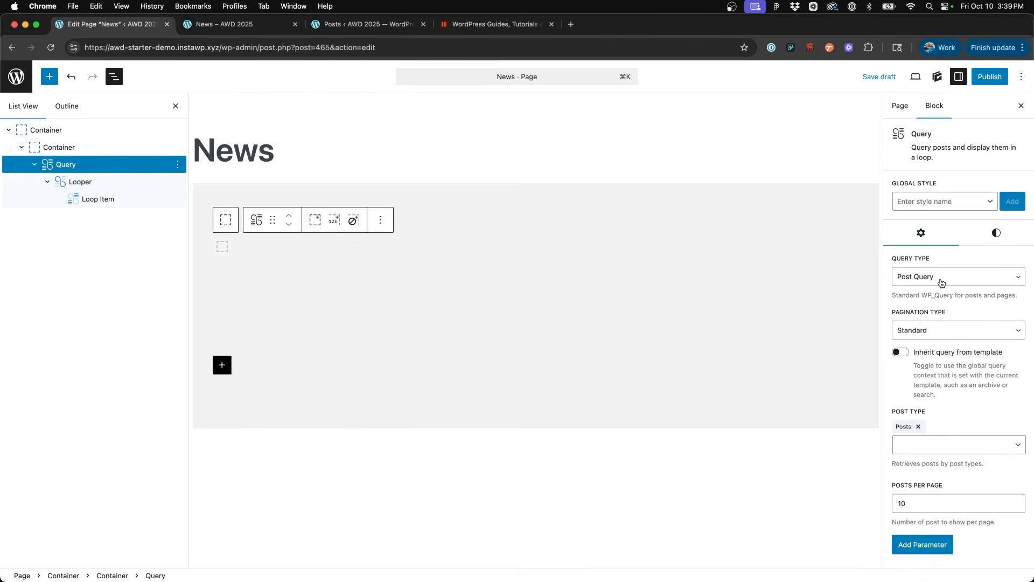
scroll(940, 279, down, 4)
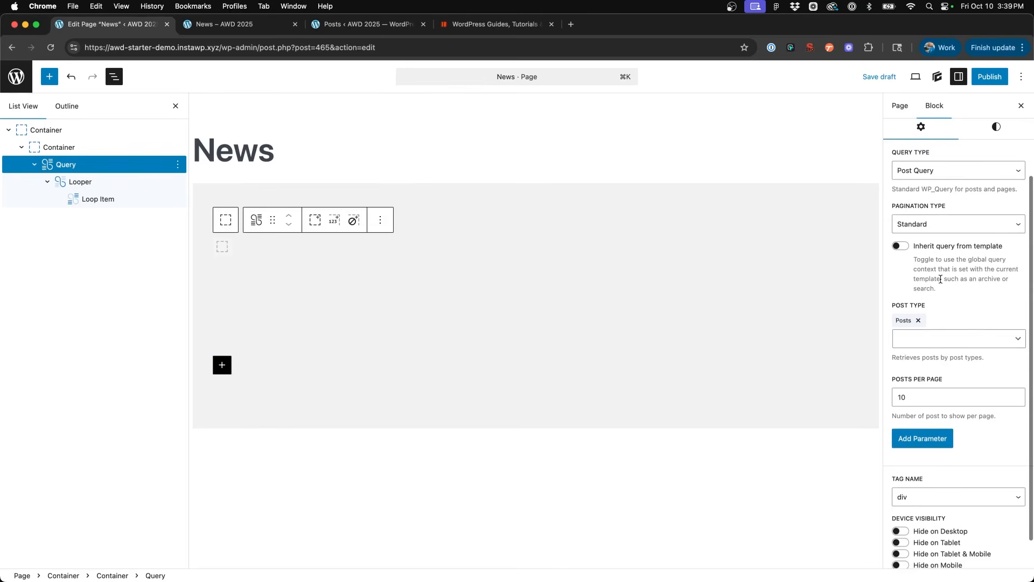
scroll(941, 275, up, 2)
scroll(938, 243, up, 1)
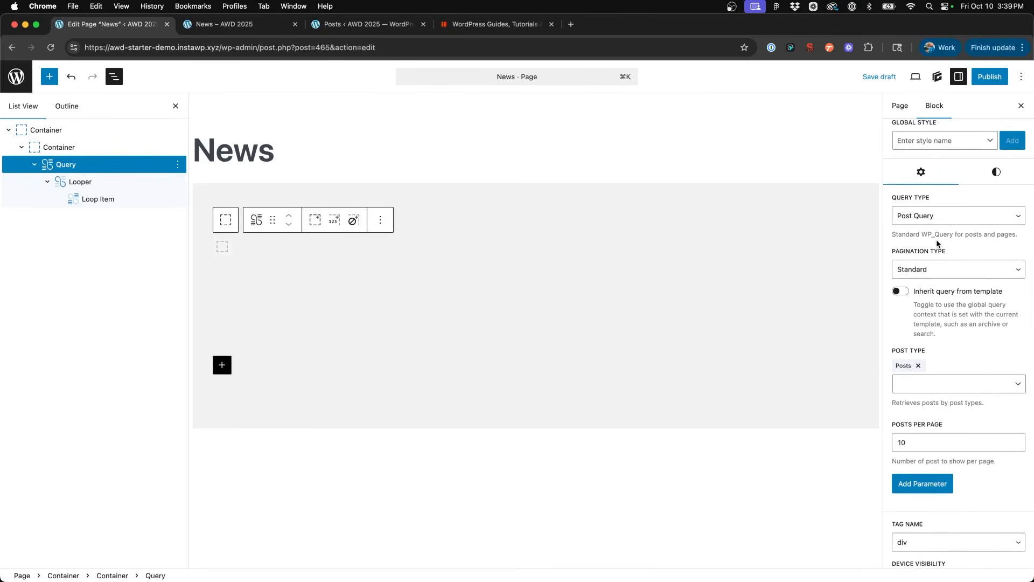
scroll(937, 243, down, 2)
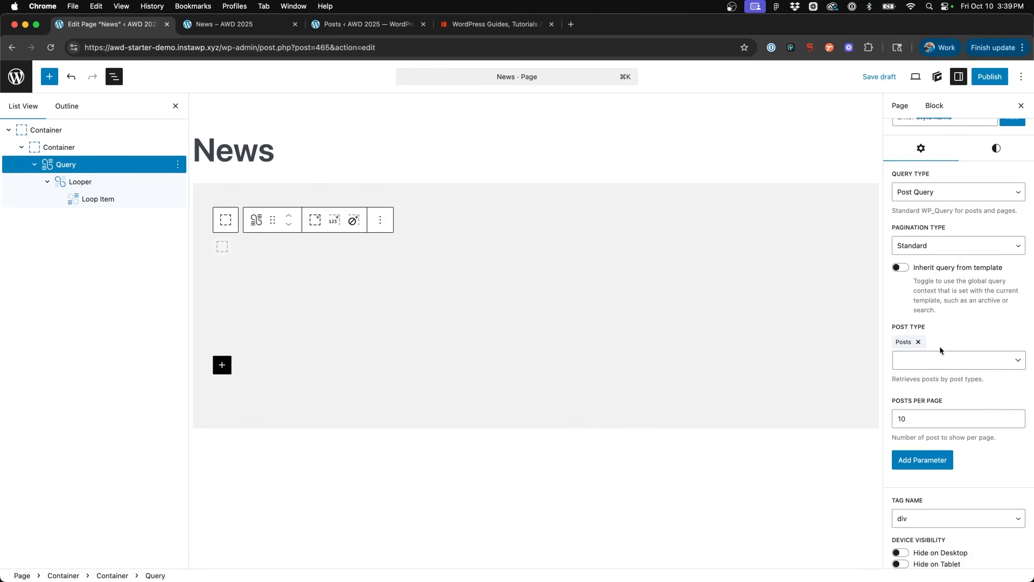
double_click(928, 424)
text(6)
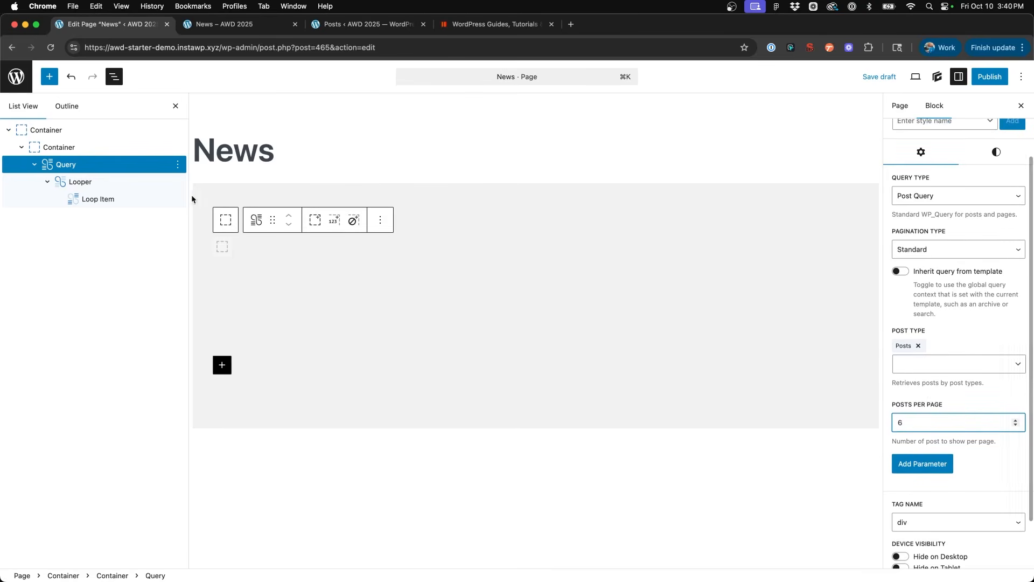
- Give the Looper block a layout of three equal columns
click(88, 182)
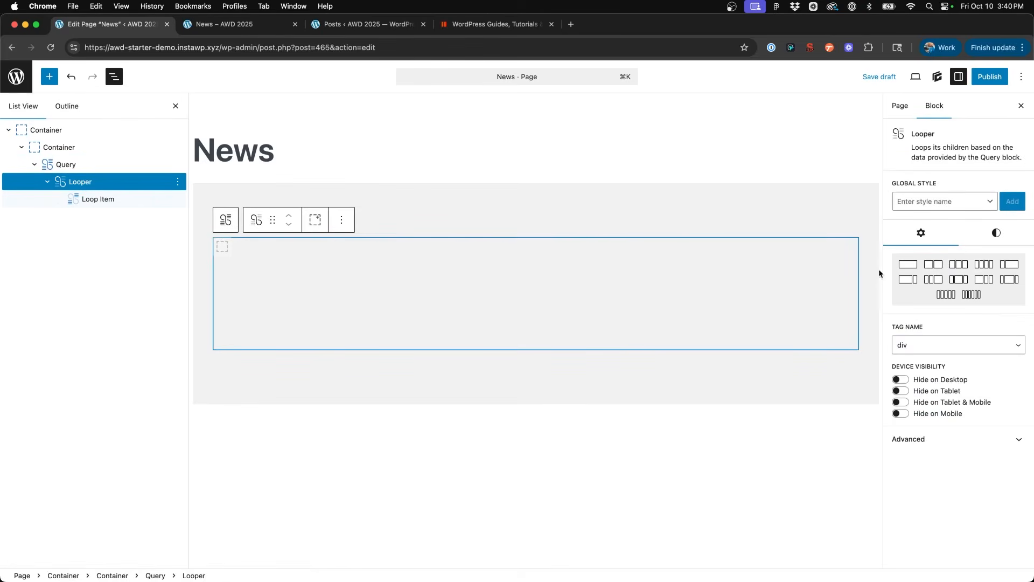
click(962, 267)
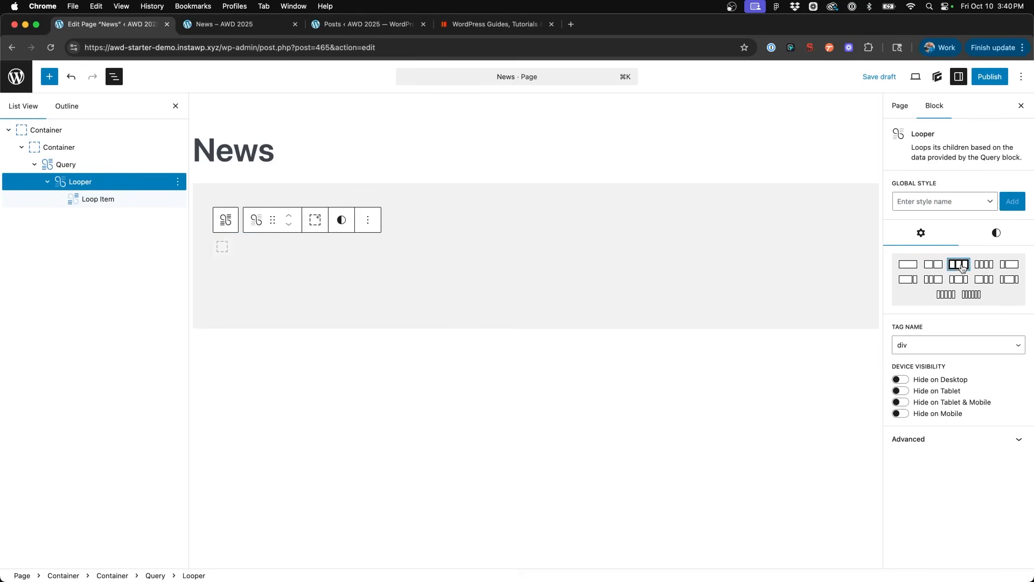
- Select the Loop Item block, examine the card layout in Figma's Blog Query frame, and return to the News page in Chrome
click(90, 197)
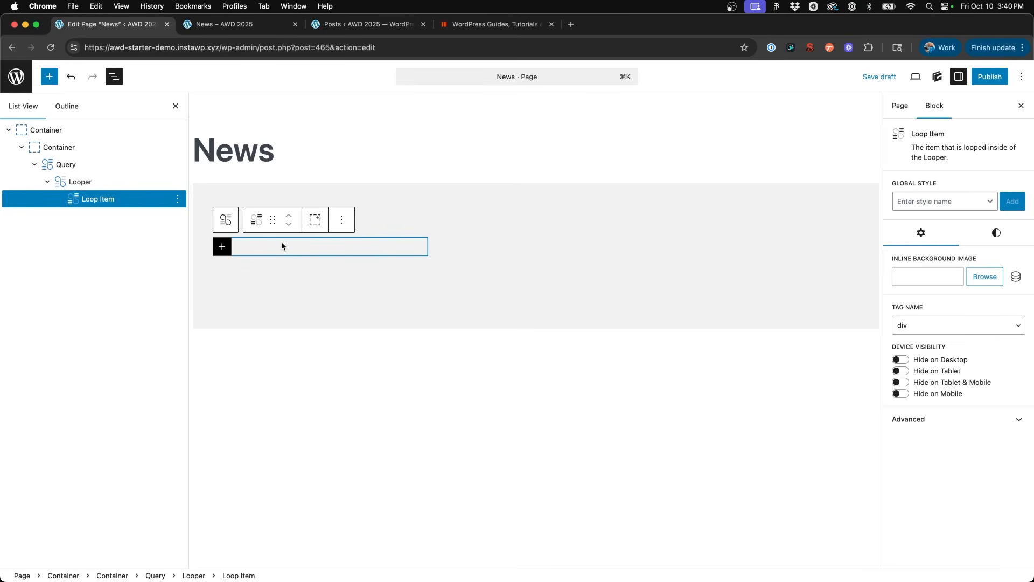
key(ctrl+Left)
ctrl+scroll(199, 97, up, 5)
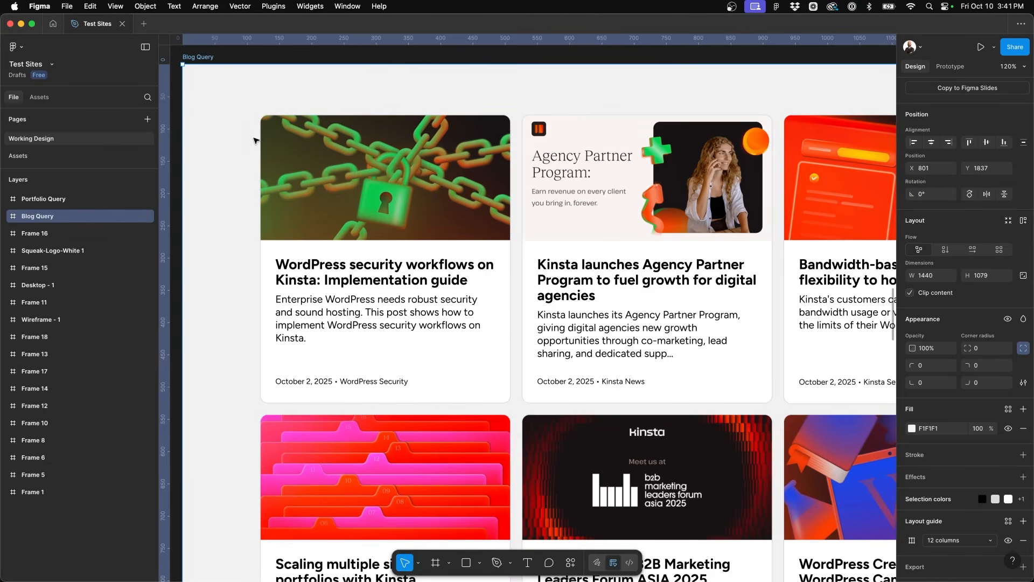
scroll(215, 150, down, 1)
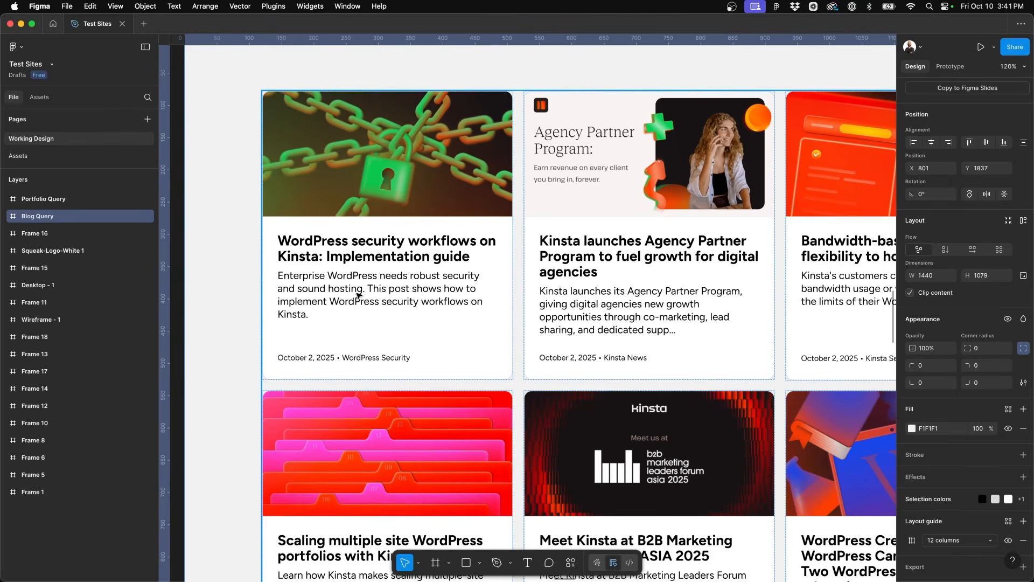
scroll(358, 295, right, 5)
key(super+Tab)
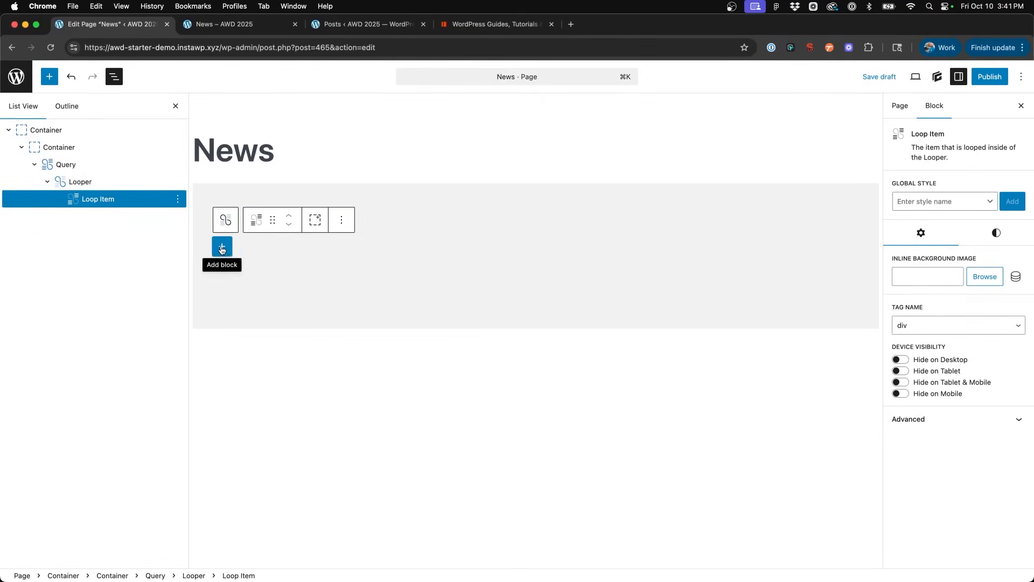
- Insert a GenerateBlocks Image block inside the Loop Item
click(229, 253)
text(image)
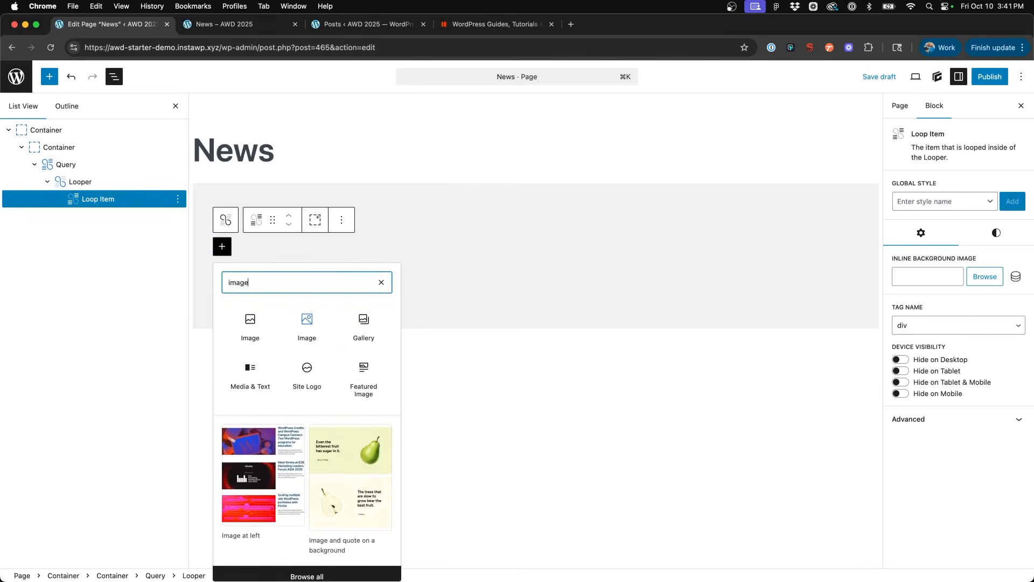
click(305, 325)
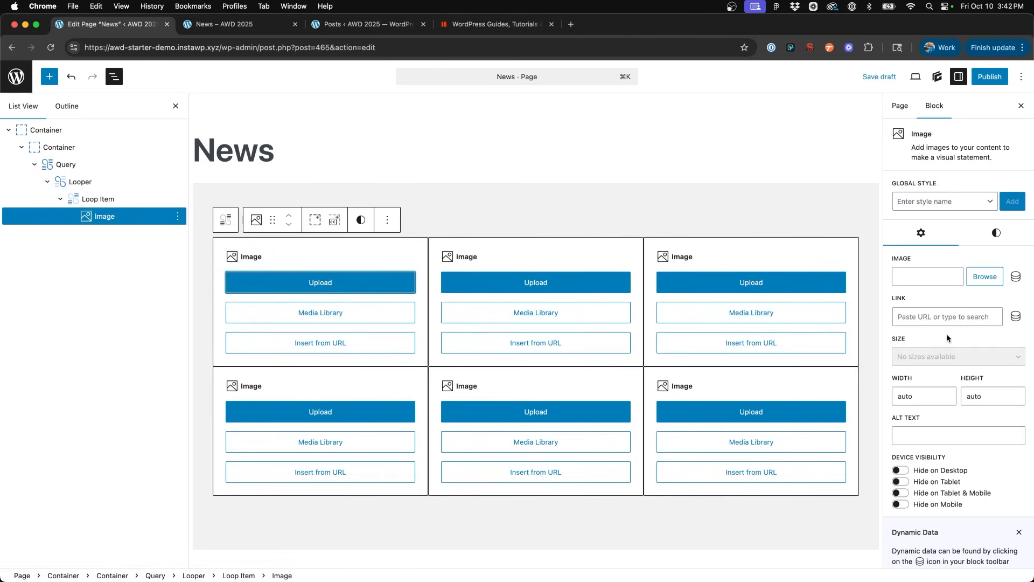
- Set the Image block's source to the Featured Image dynamic tag of the current post, at full size with the url key
click(1016, 276)
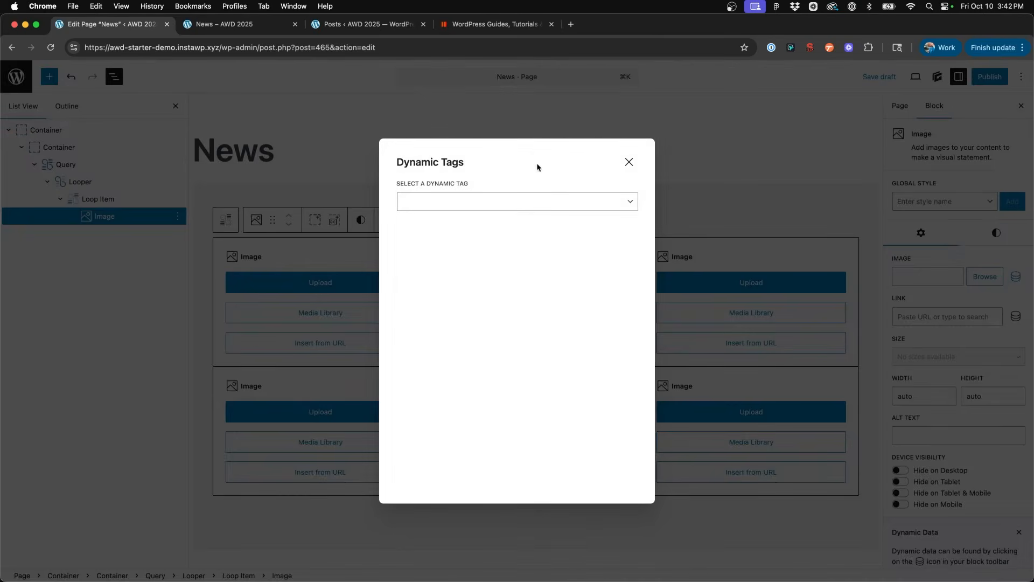
click(449, 209)
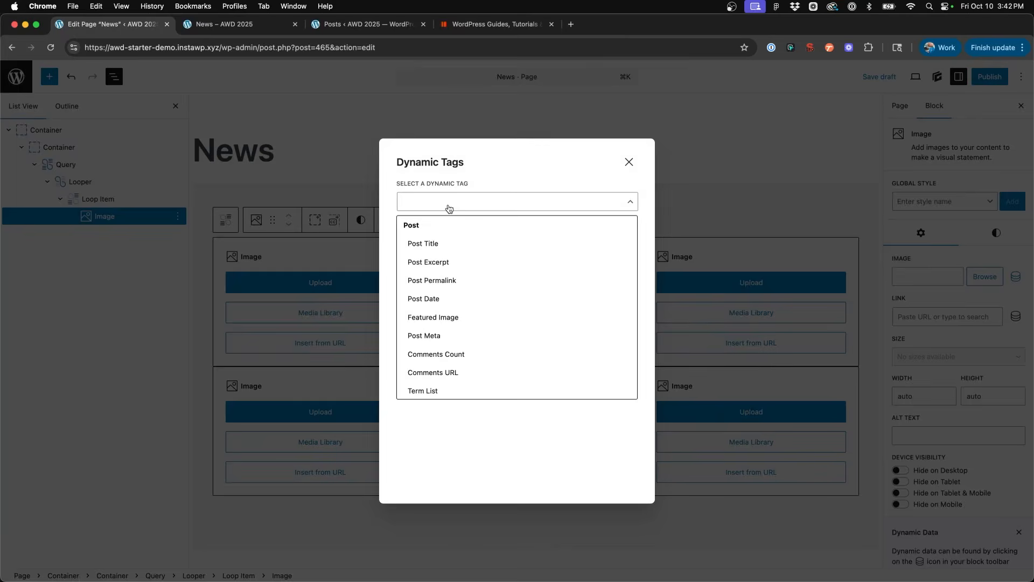
click(445, 318)
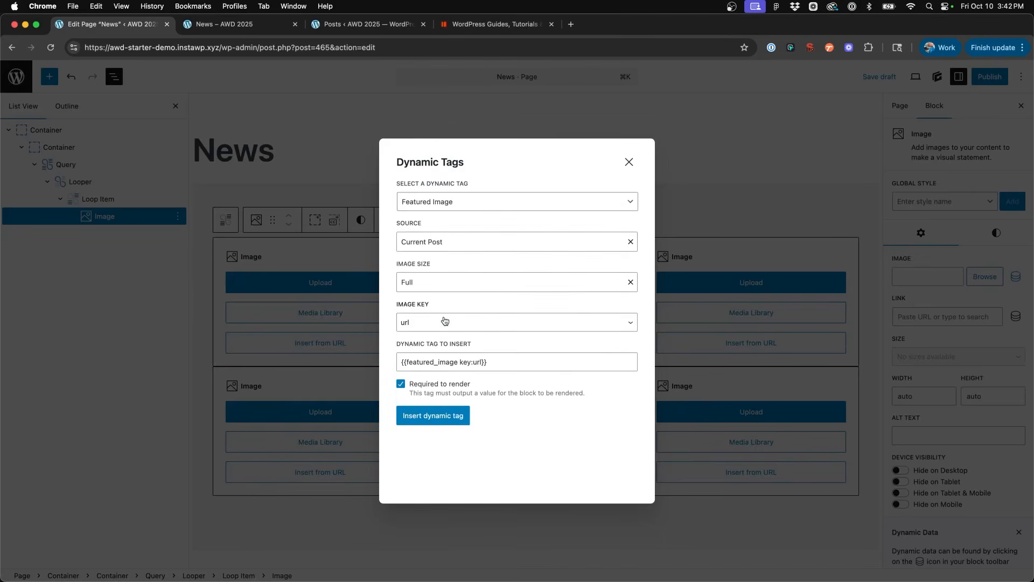
click(442, 420)
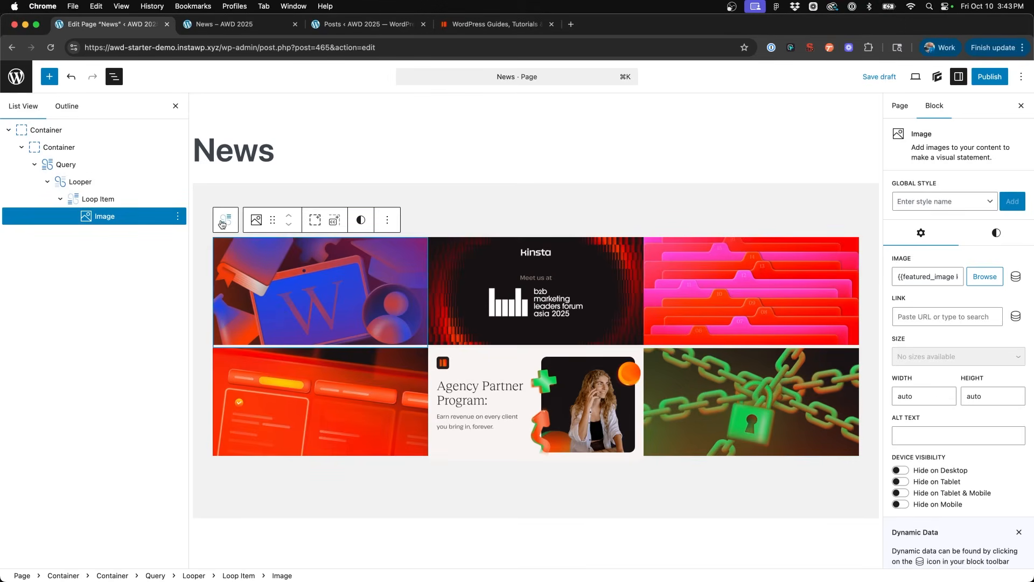
- Set the Looper block's grid column gap and row gap to 1rem each
click(87, 181)
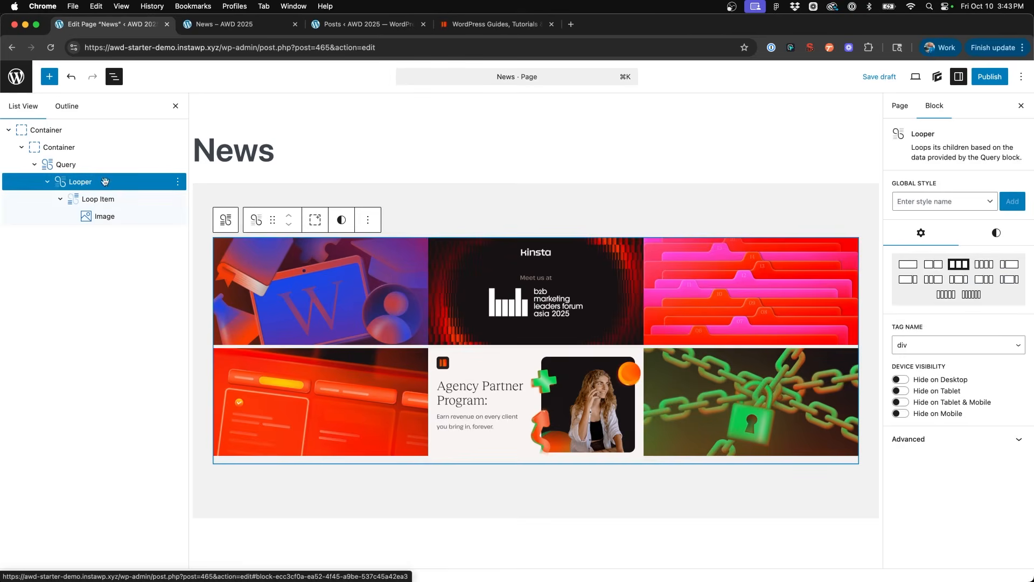
click(1002, 233)
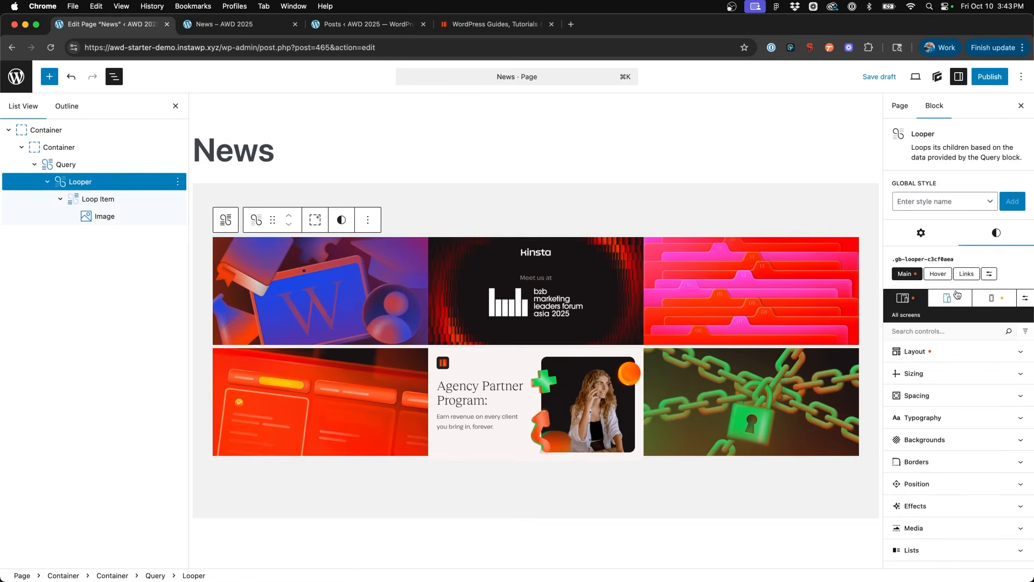
click(941, 353)
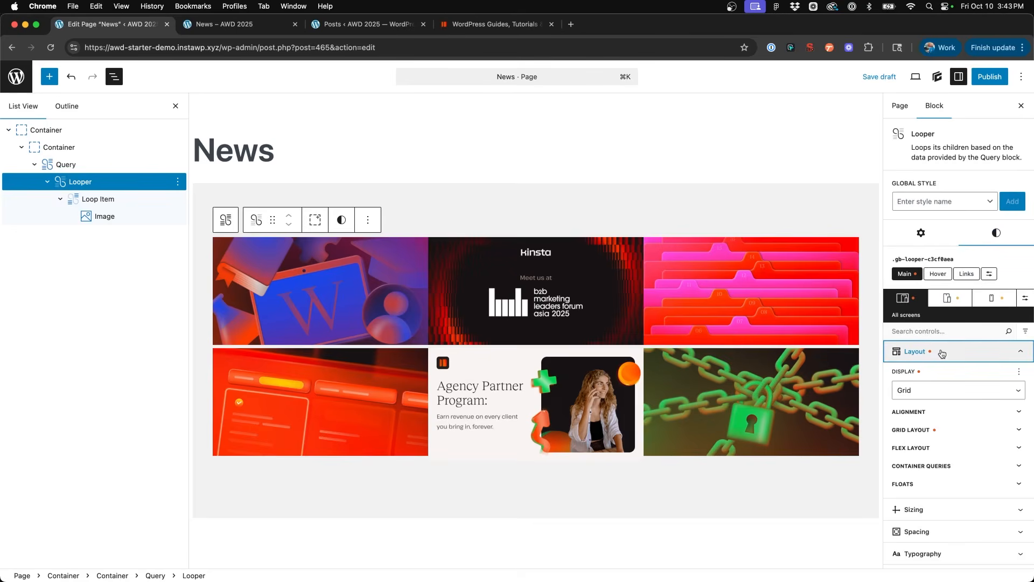
scroll(935, 414, down, 1)
click(935, 414)
scroll(933, 418, down, 3)
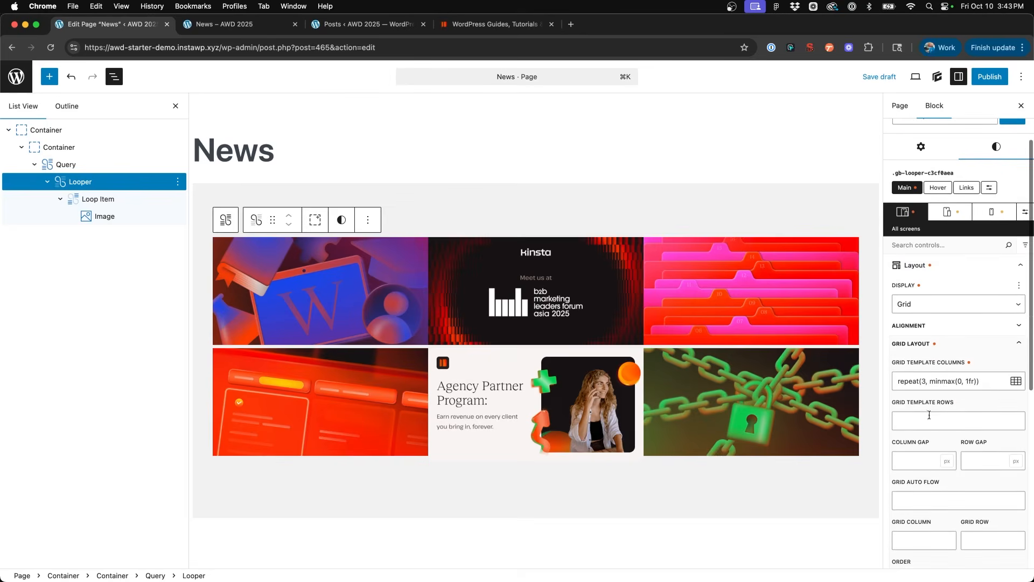
scroll(932, 417, down, 2)
click(912, 419)
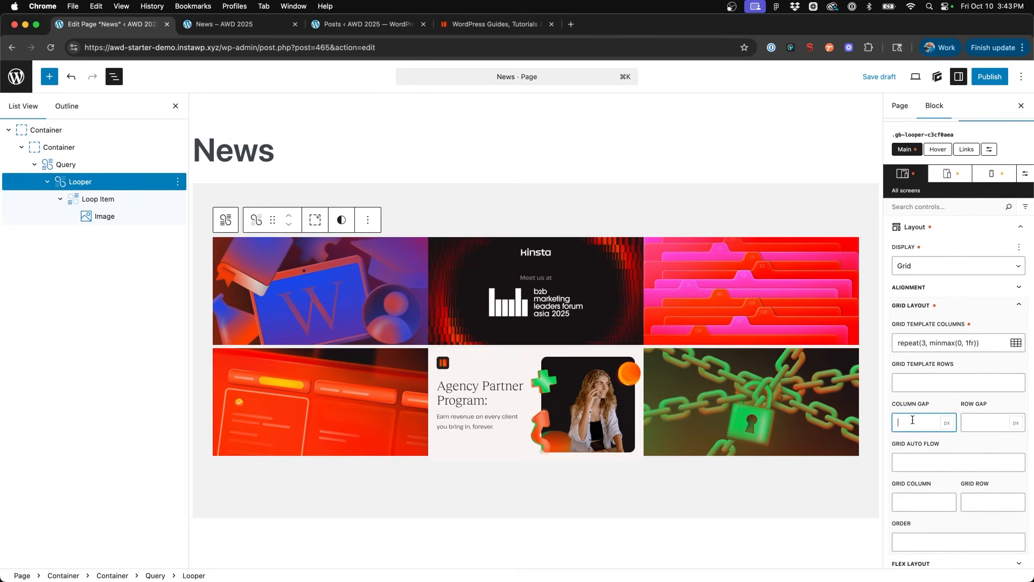
text(2)
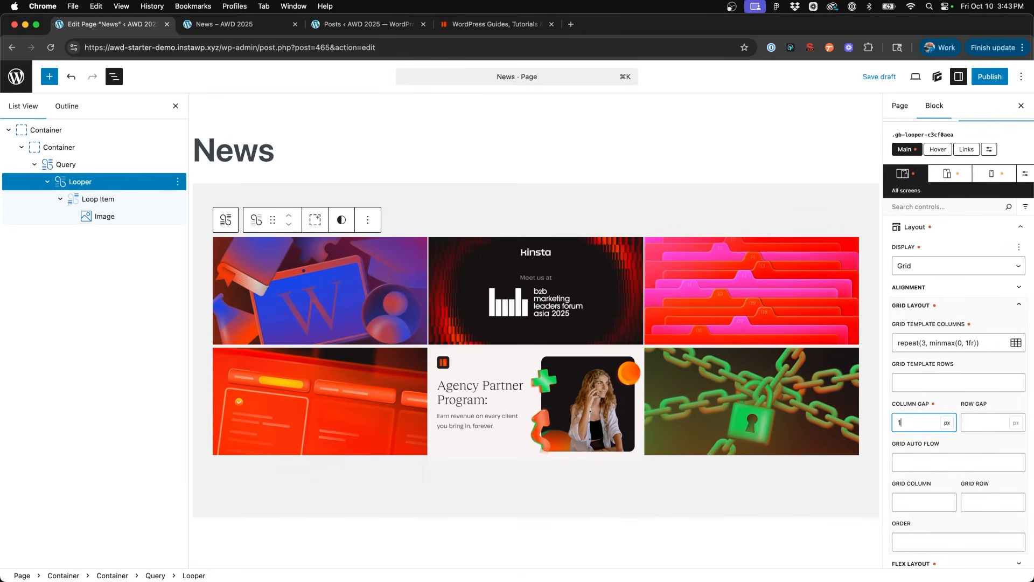
text(rem)
click(1003, 421)
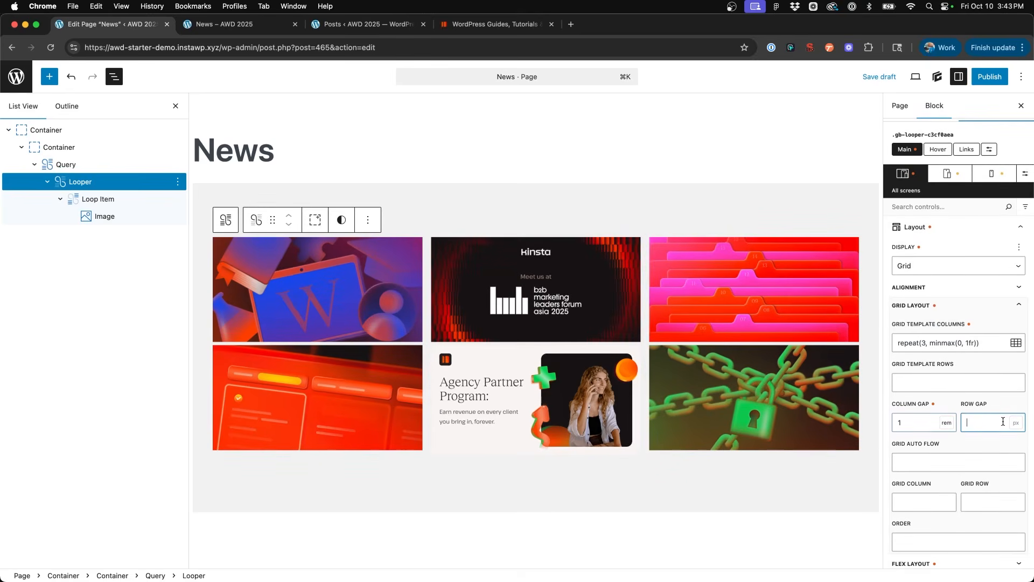
text(1rem)
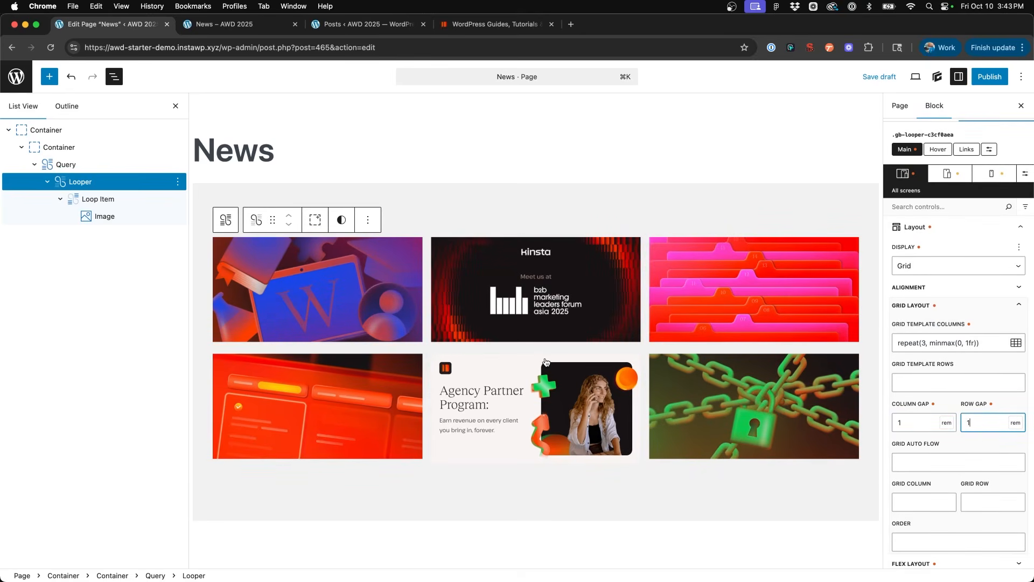
- Check the card design in Figma and give the Loop Item block a white background, var(--white)
click(95, 197)
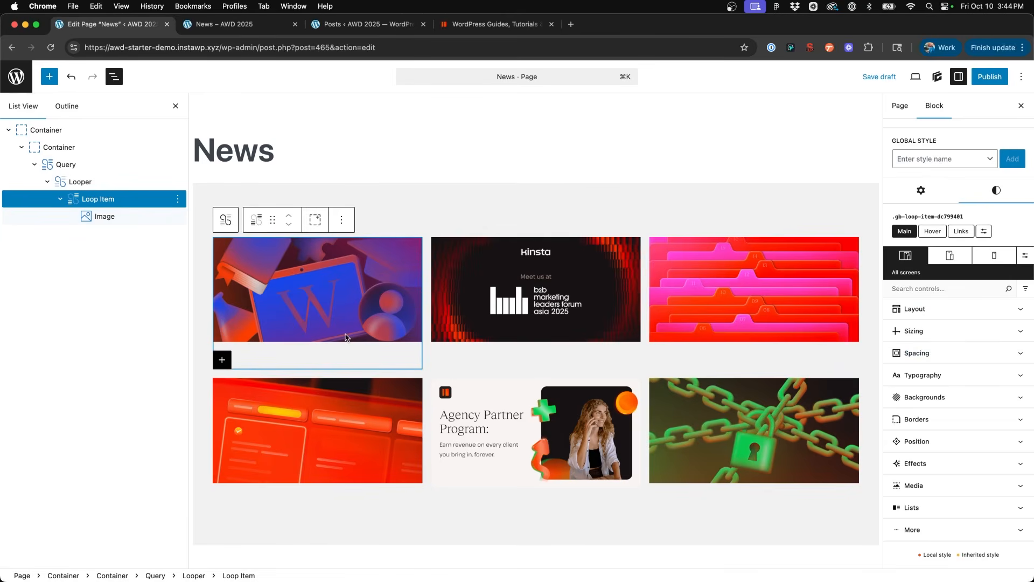
key(ctrl+Left)
scroll(346, 337, left, 1)
scroll(346, 337, left, 5)
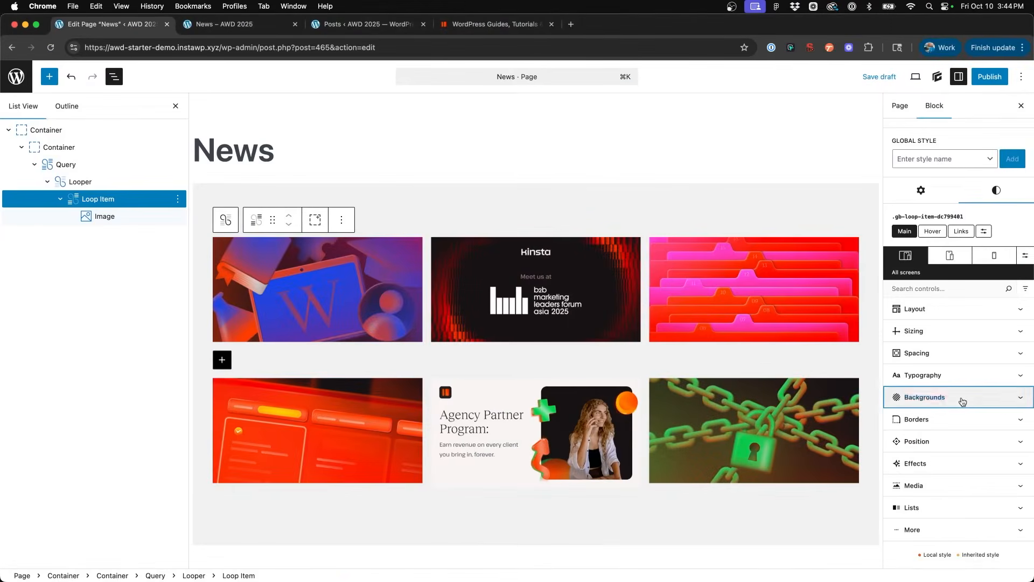
click(963, 398)
click(901, 455)
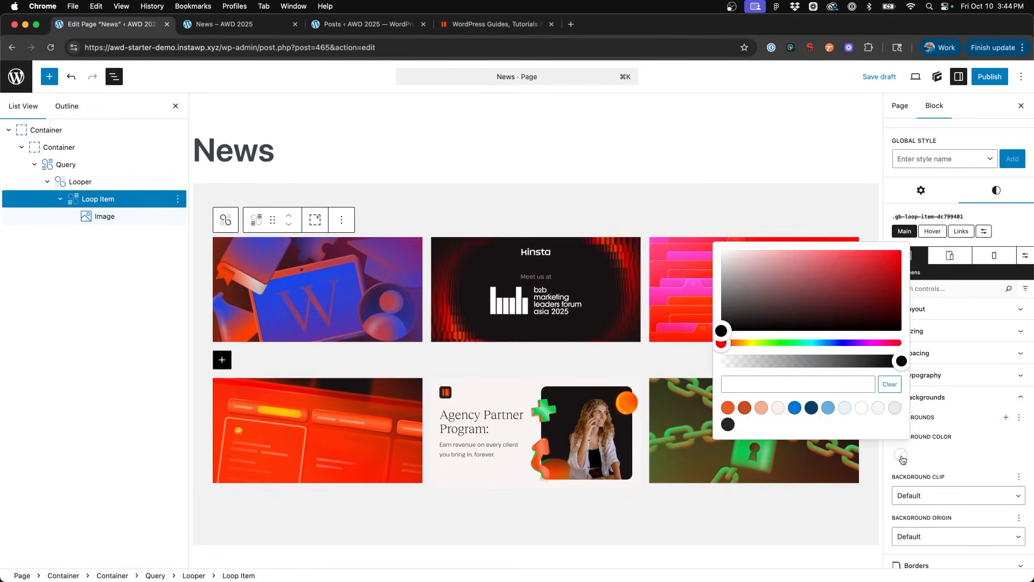
click(861, 409)
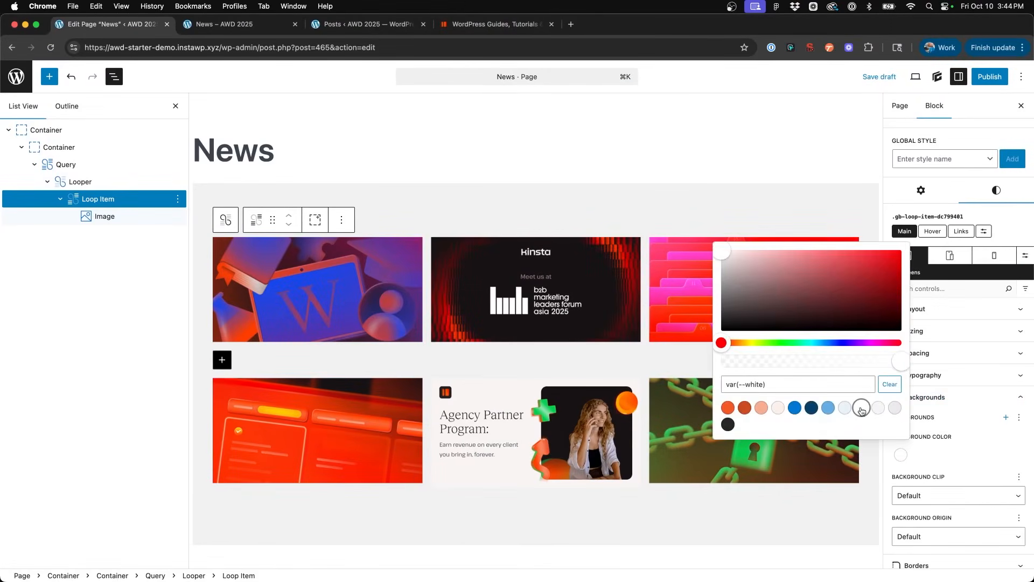
click(970, 456)
- Apply the border-lg global style to the Loop Item block
scroll(962, 431, up, 1)
click(947, 173)
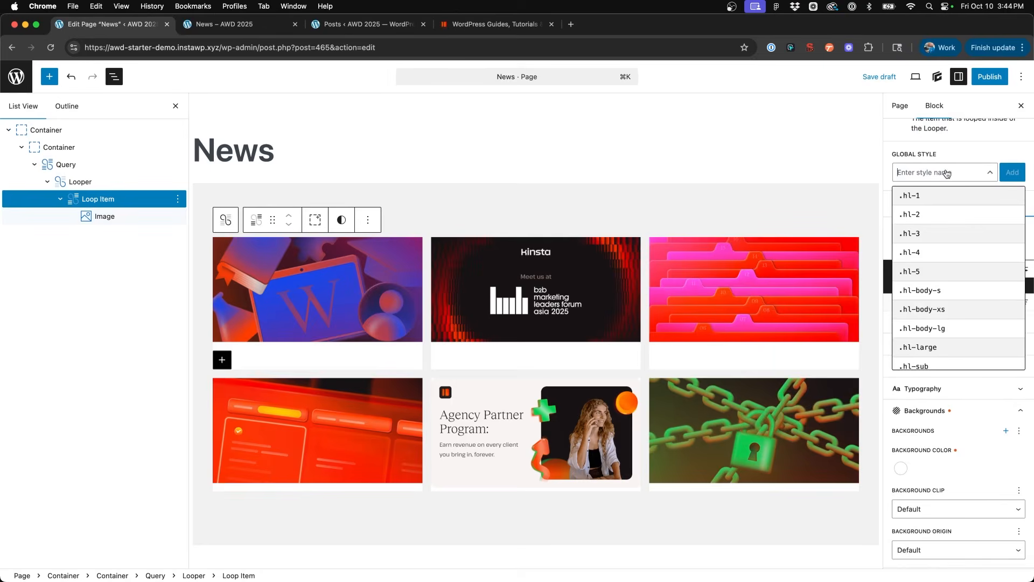
text(pad)
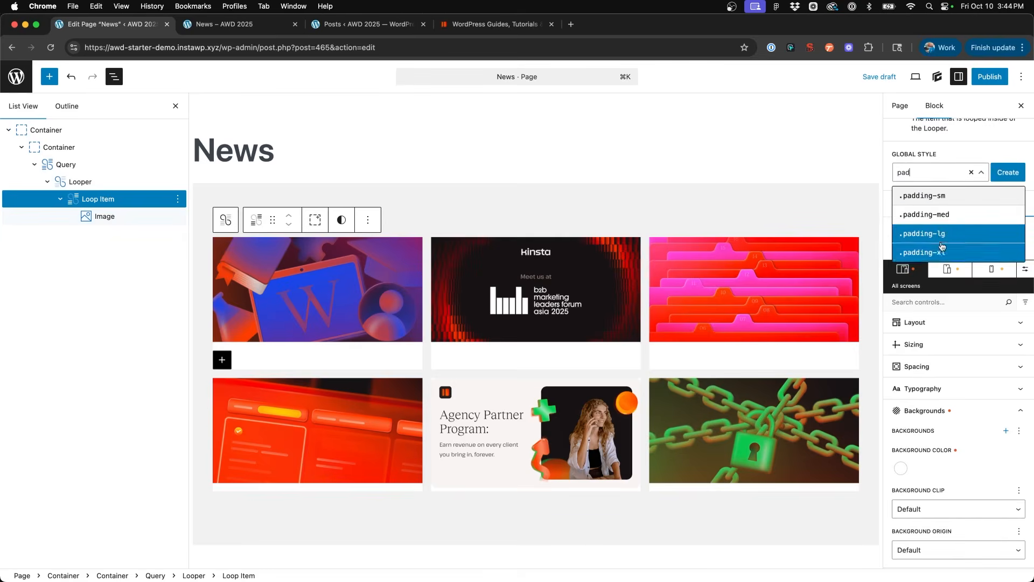
click(971, 173)
click(950, 175)
text(bord)
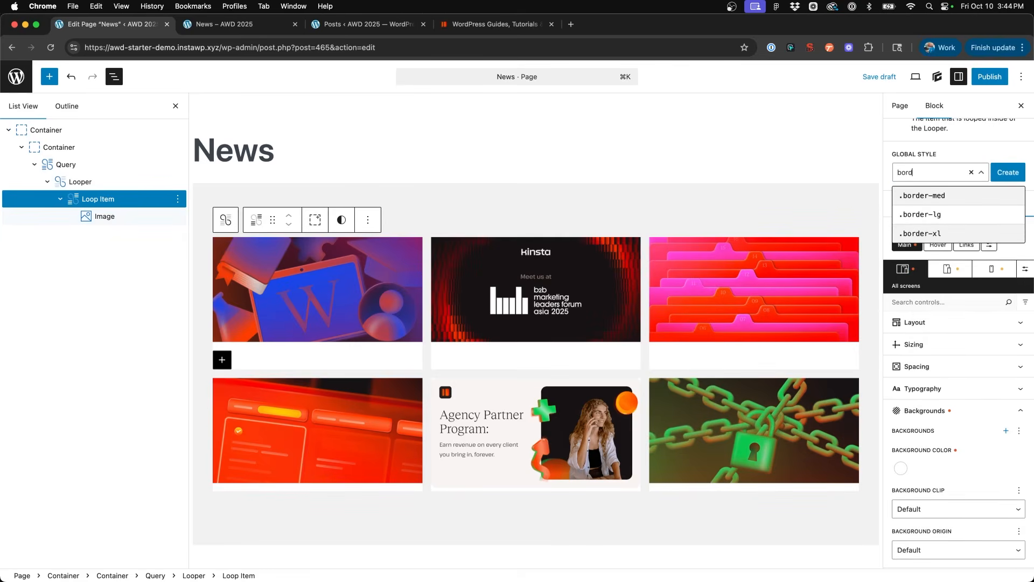
click(944, 217)
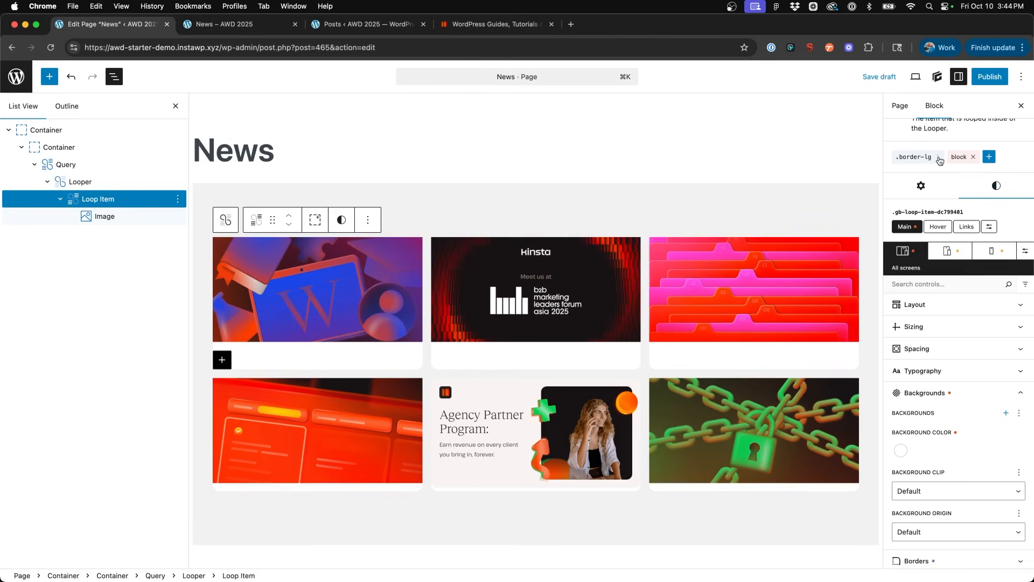
- Examine the card corners in the Figma design and on the Kinsta blog page, and return to the News page editor
key(ctrl+Left)
key(ctrl+Right)
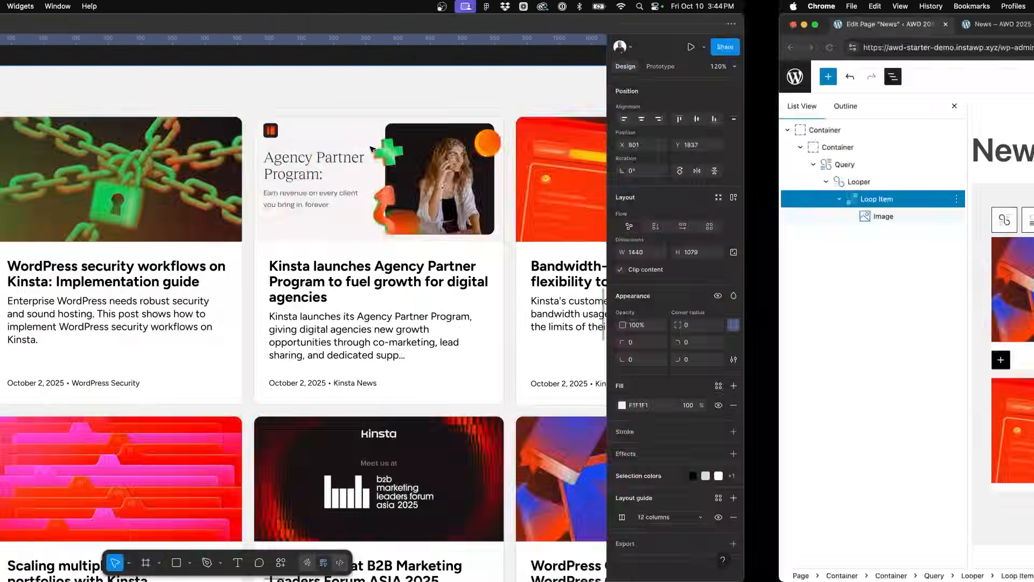
click(459, 24)
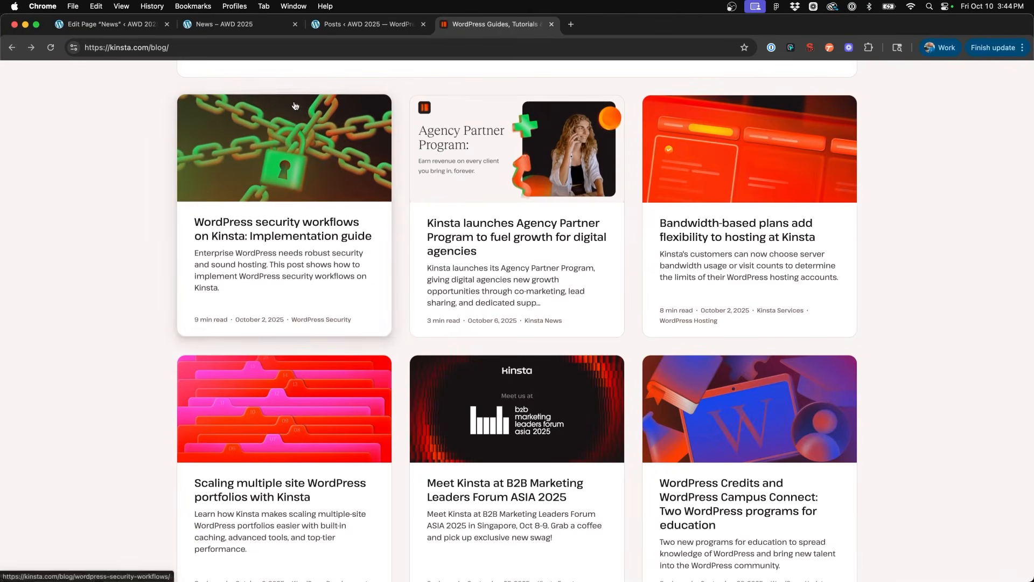
click(160, 28)
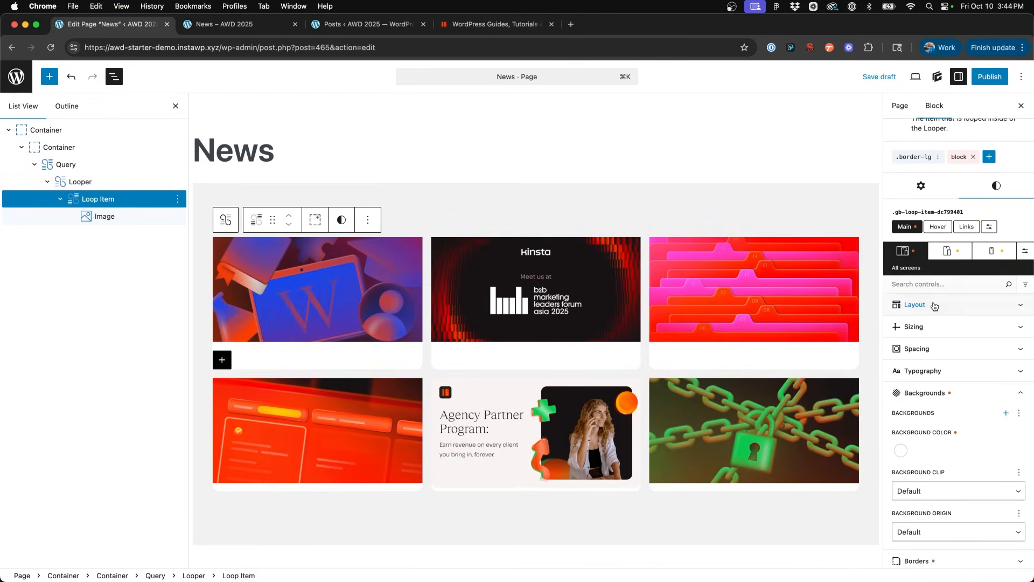
- Save the News page draft
scroll(935, 306, down, 2)
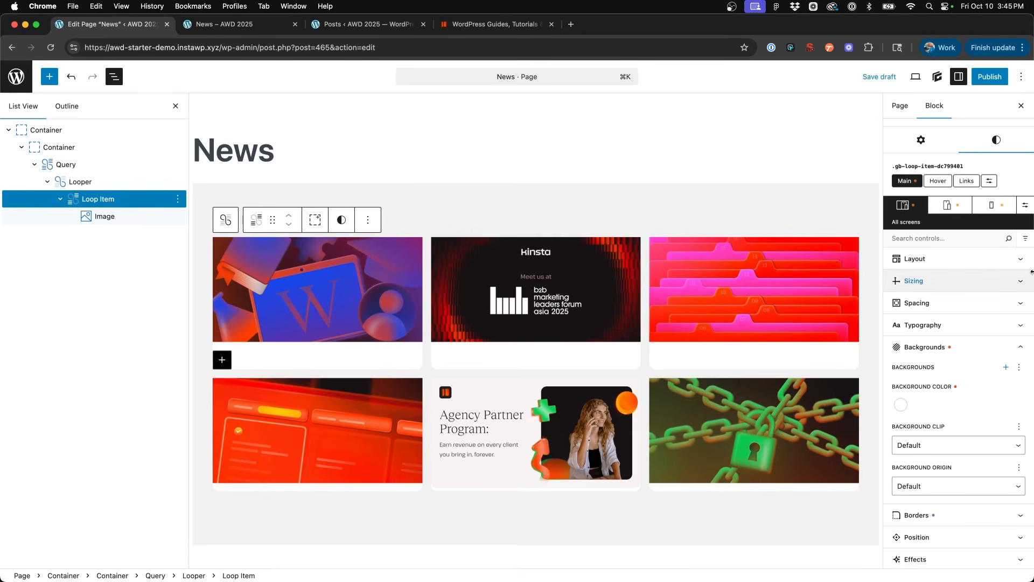
scroll(976, 268, down, 1)
scroll(977, 268, down, 1)
scroll(977, 268, up, 1)
key(super+s)
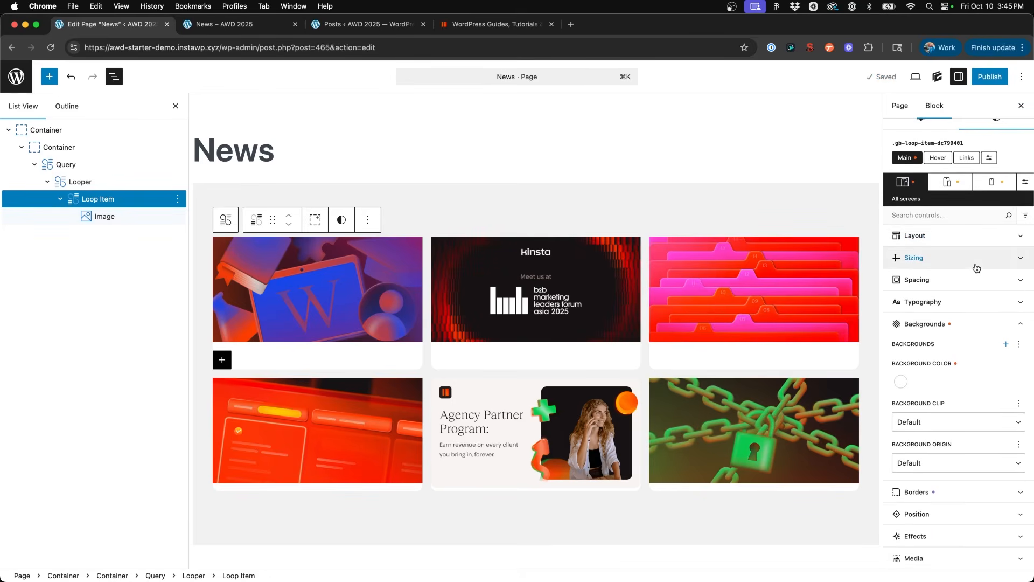
- Set both the horizontal and vertical overflow of the Loop Item block to clip
scroll(976, 268, down, 3)
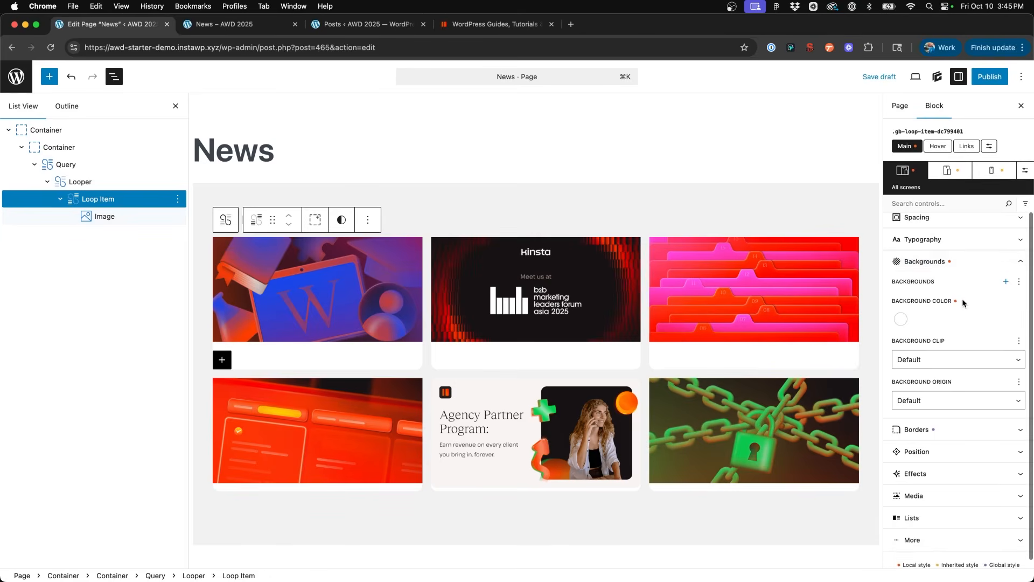
scroll(963, 299, down, 1)
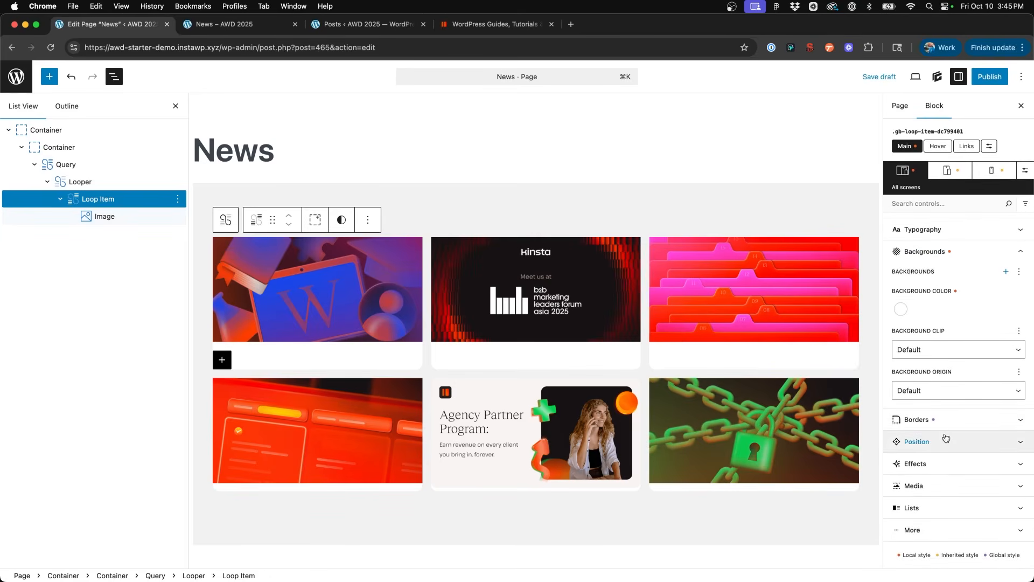
click(938, 448)
scroll(938, 448, down, 10)
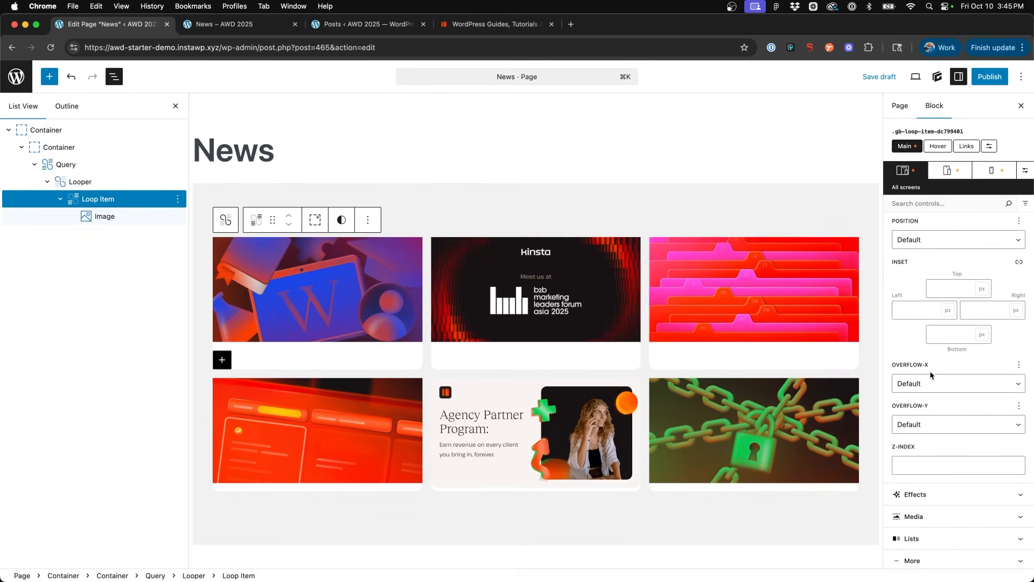
click(930, 384)
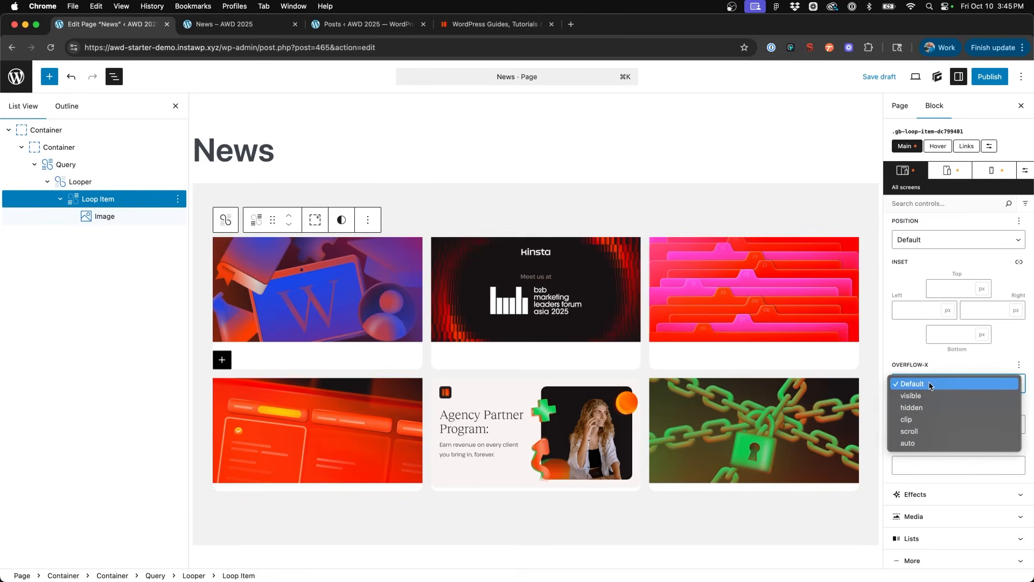
click(909, 419)
click(916, 425)
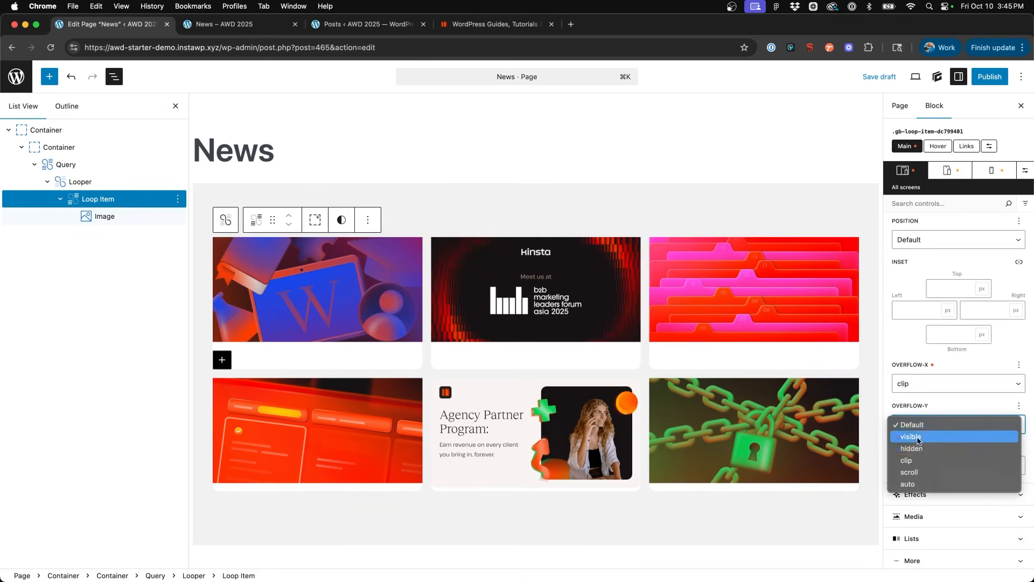
click(916, 460)
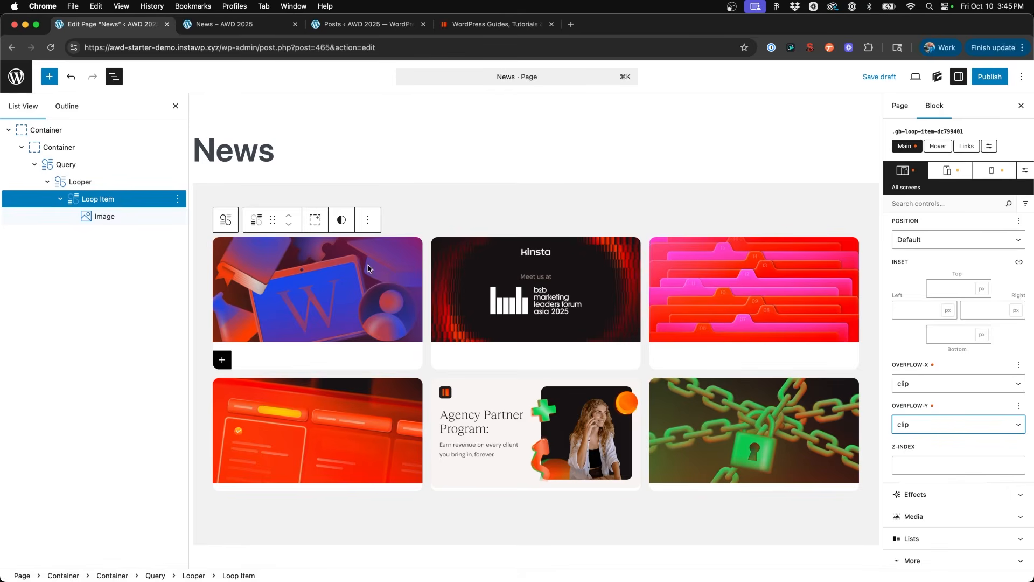
- Insert a Container block below the Image inside the Loop Item
click(315, 322)
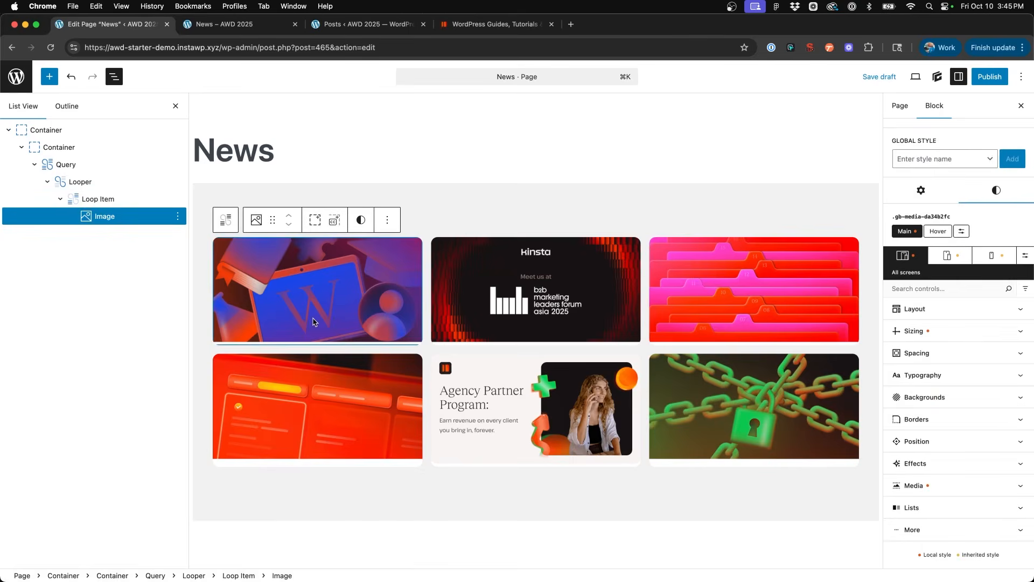
key(Return)
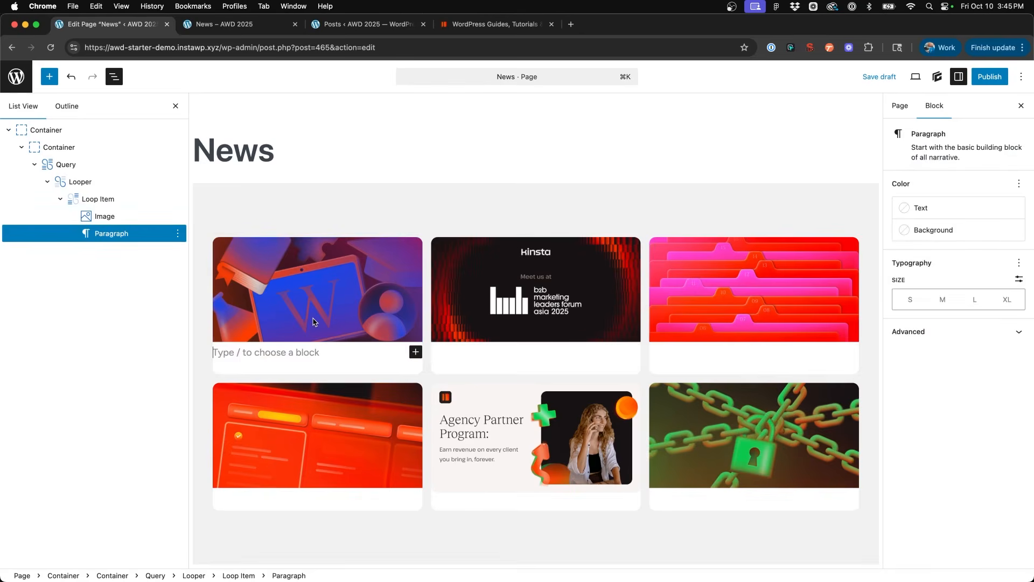
text(/cont)
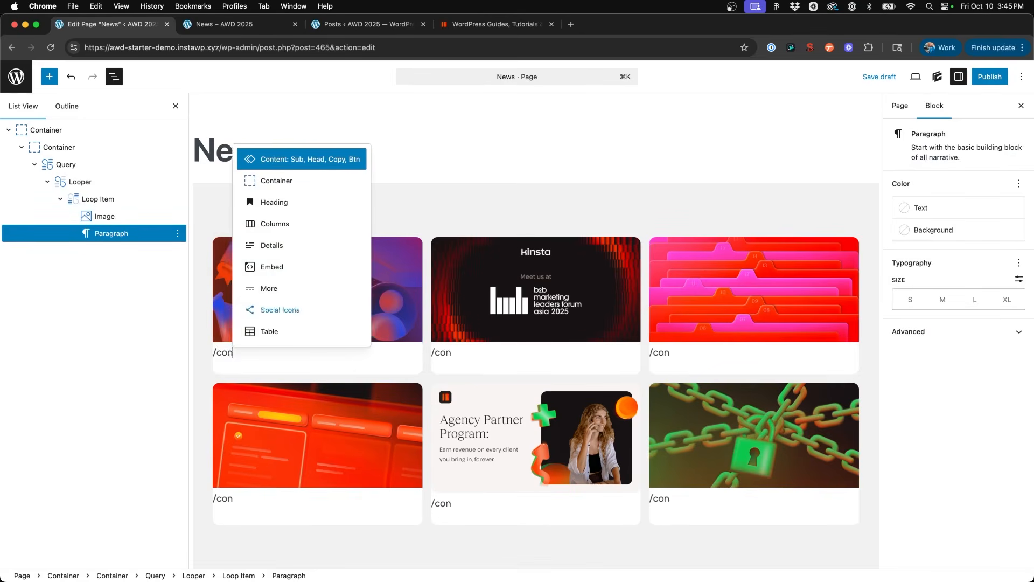
click(288, 182)
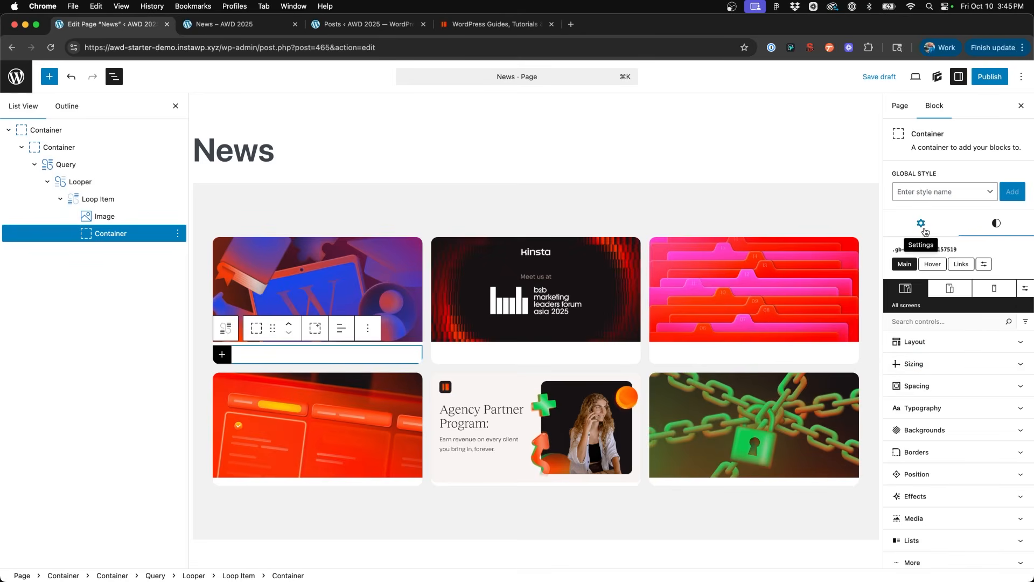
- Apply the padding-med global style to the new Container and check its spacing values
click(935, 200)
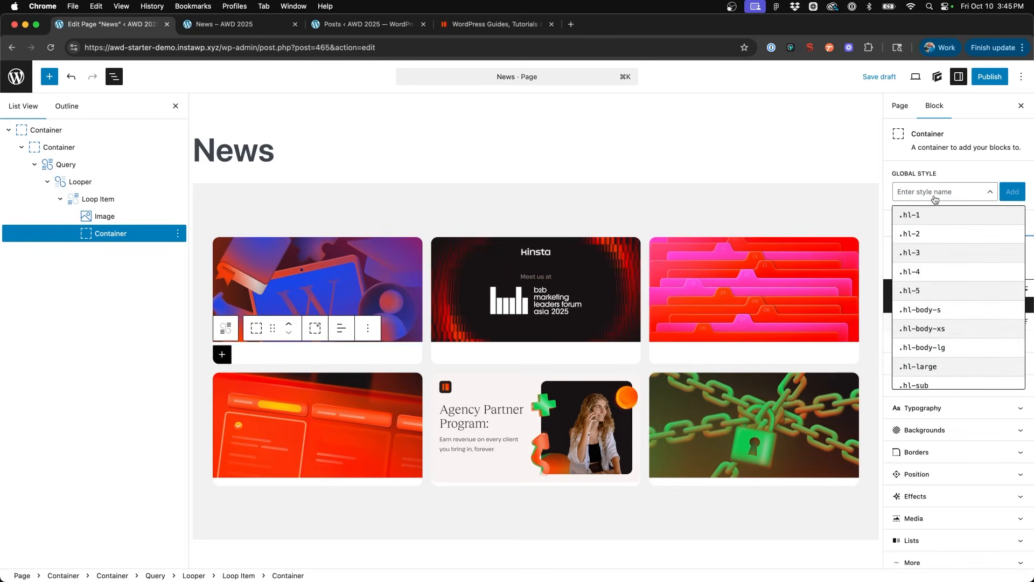
text(pad)
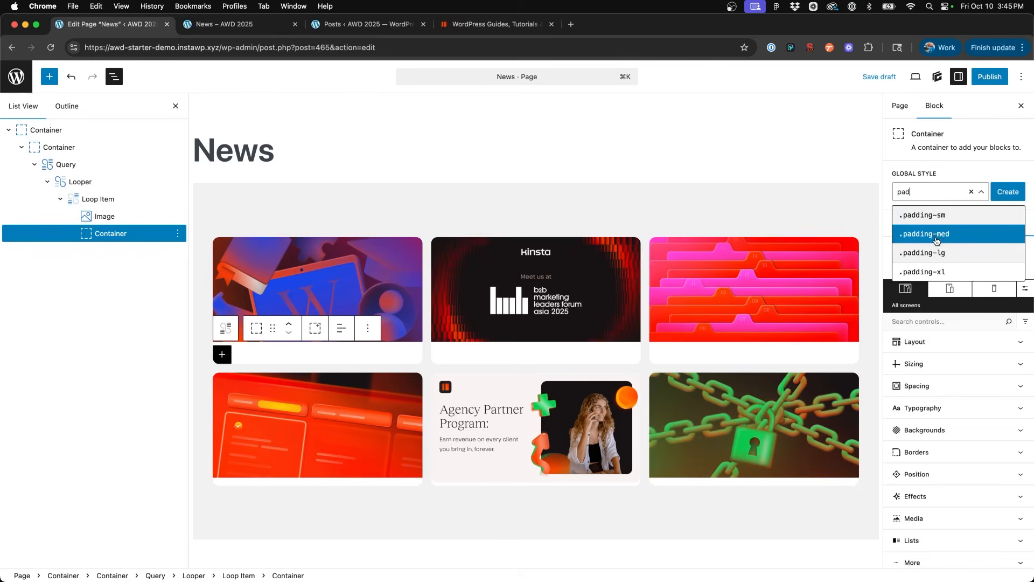
click(937, 234)
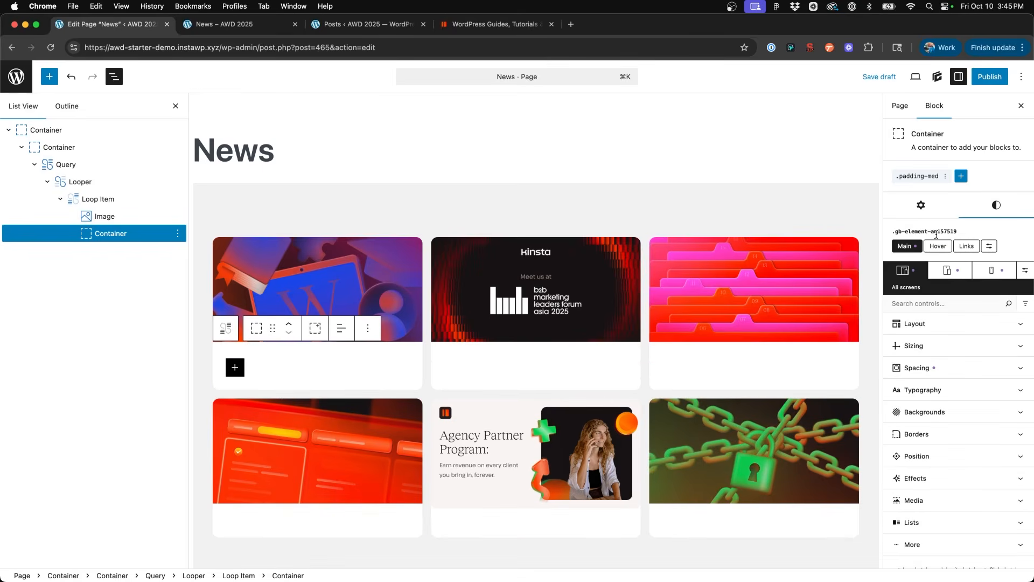
click(941, 368)
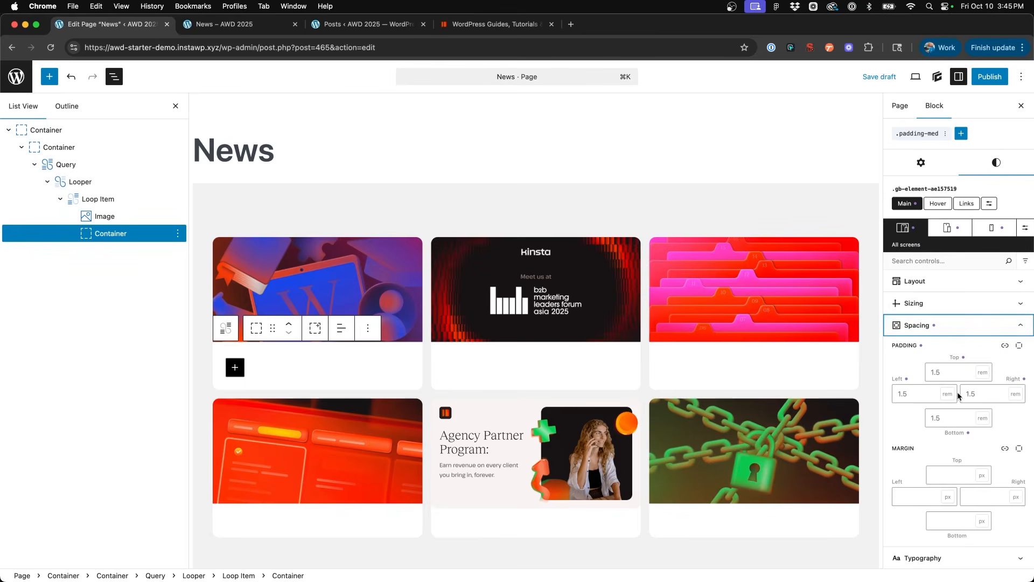
- Add a Headline block inside the padded Container and set its tag to Heading 3
scroll(290, 347, down, 2)
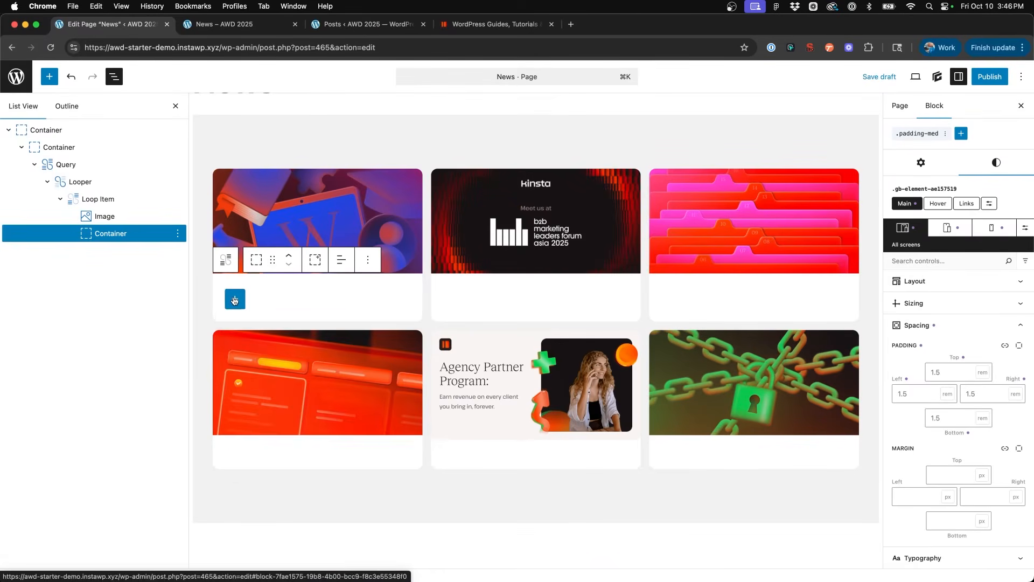
click(235, 299)
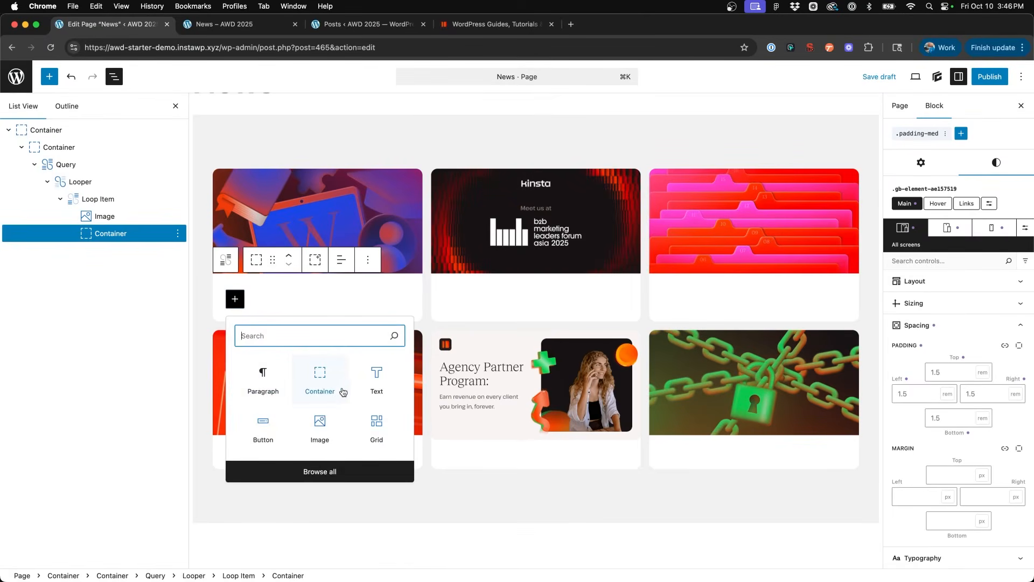
text(head)
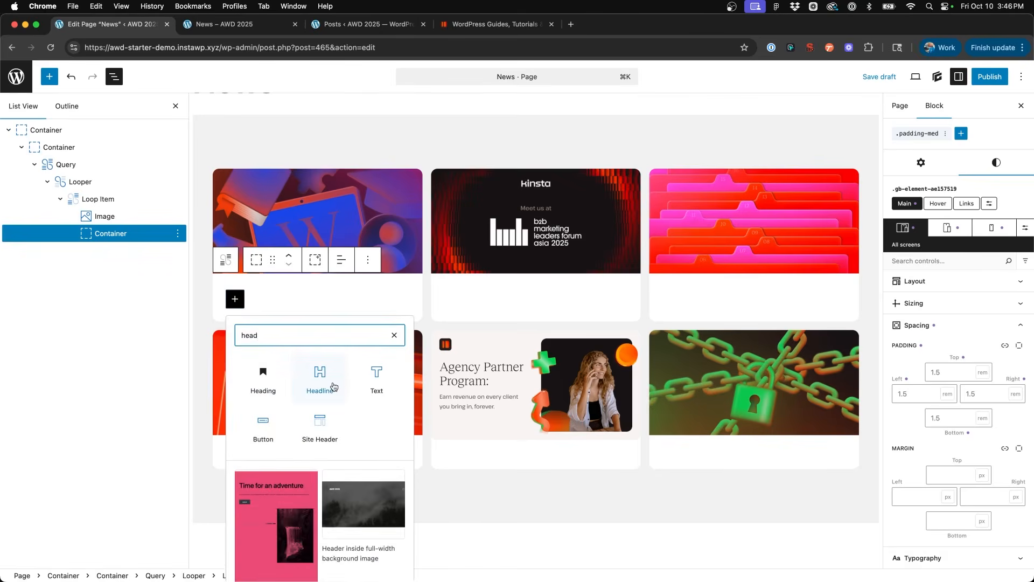
click(323, 373)
click(356, 273)
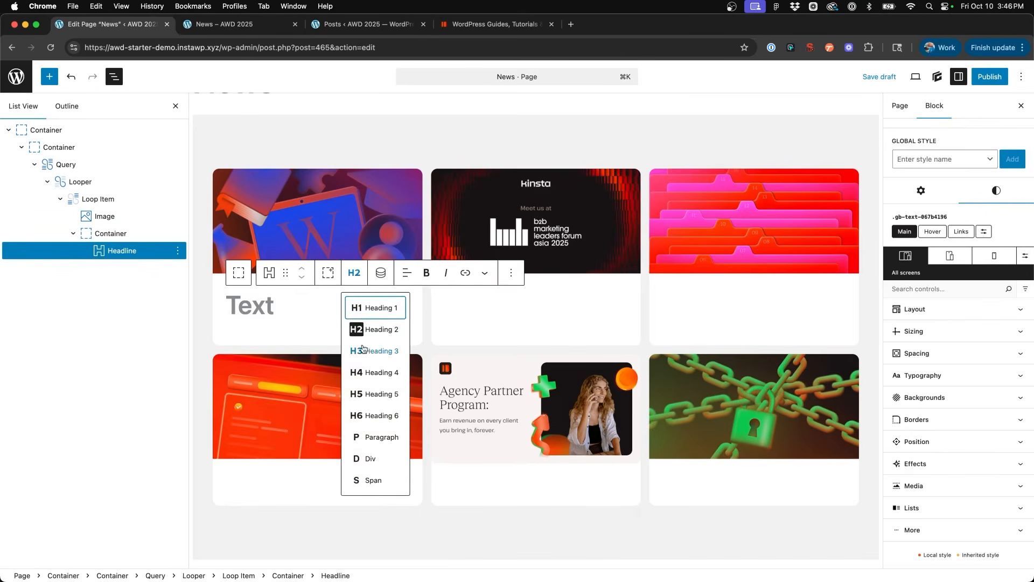
click(362, 352)
click(265, 304)
scroll(285, 216, up, 1)
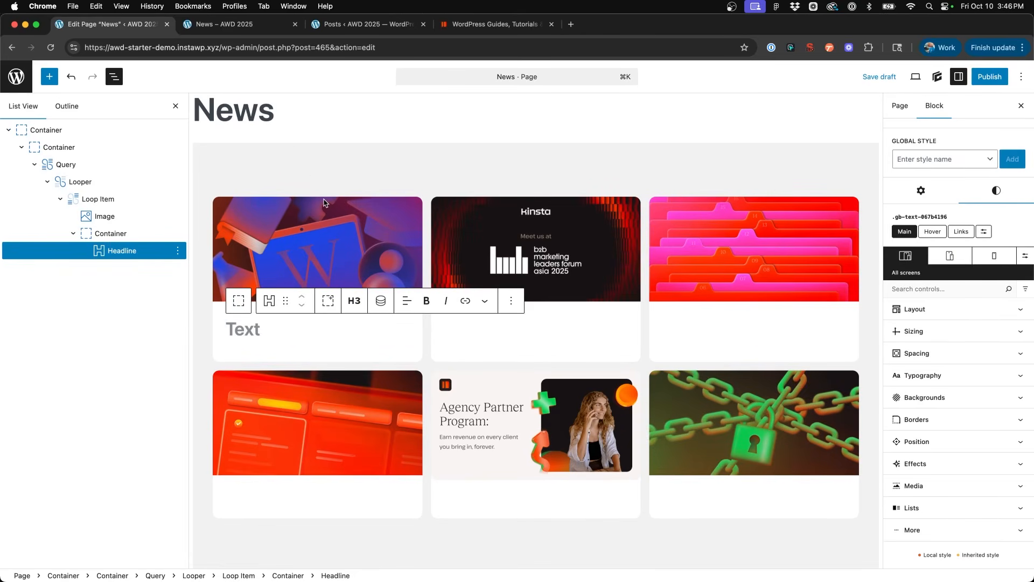
scroll(324, 203, down, 1)
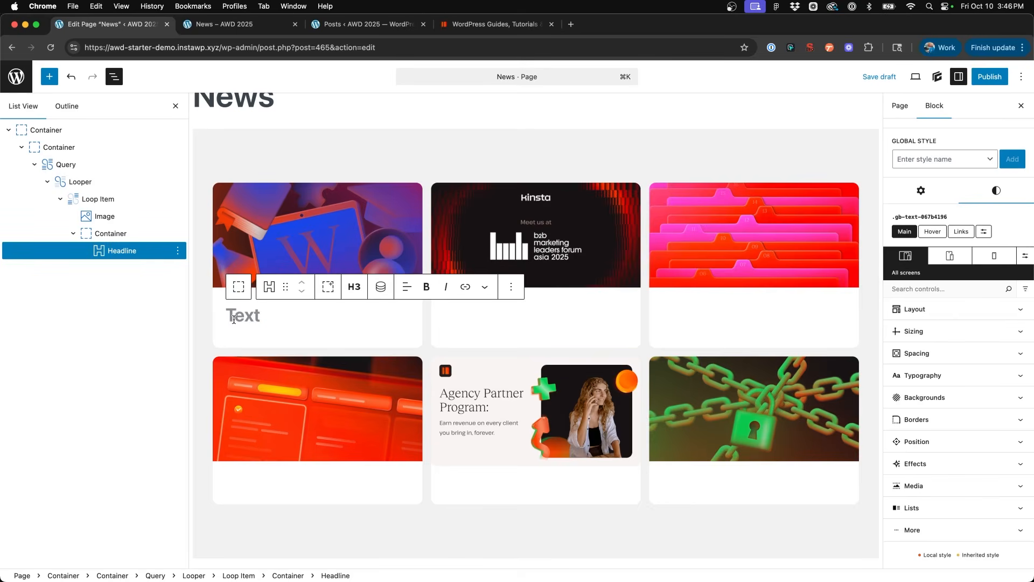
- Insert the Post Title dynamic tag into the headline, using the current post as source and no link
click(388, 290)
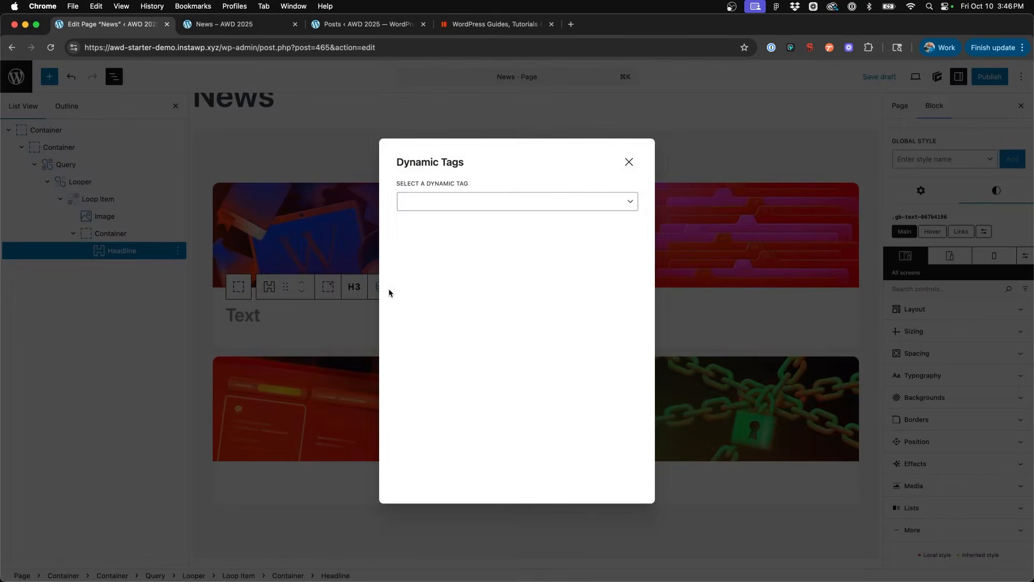
click(431, 209)
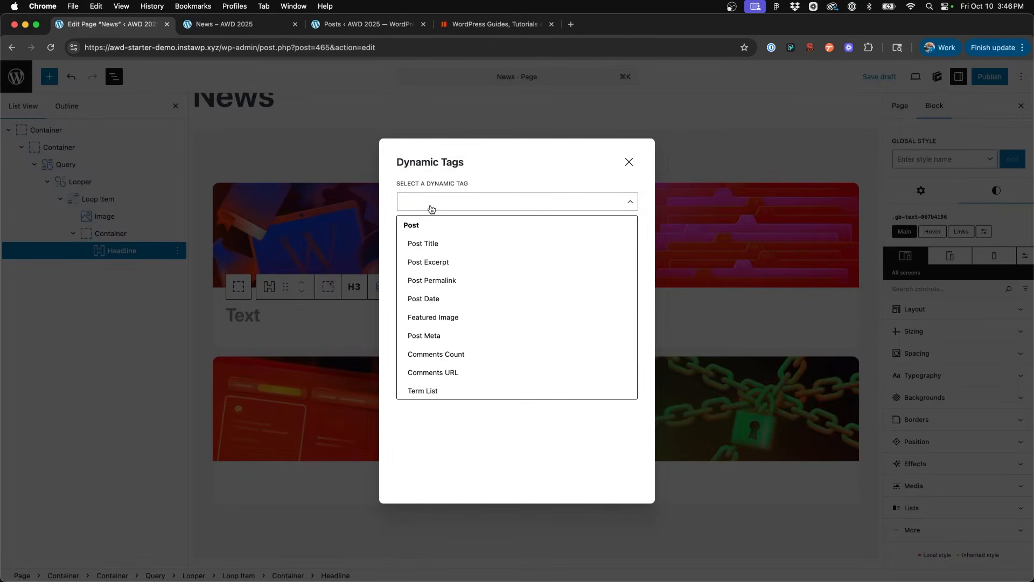
click(429, 243)
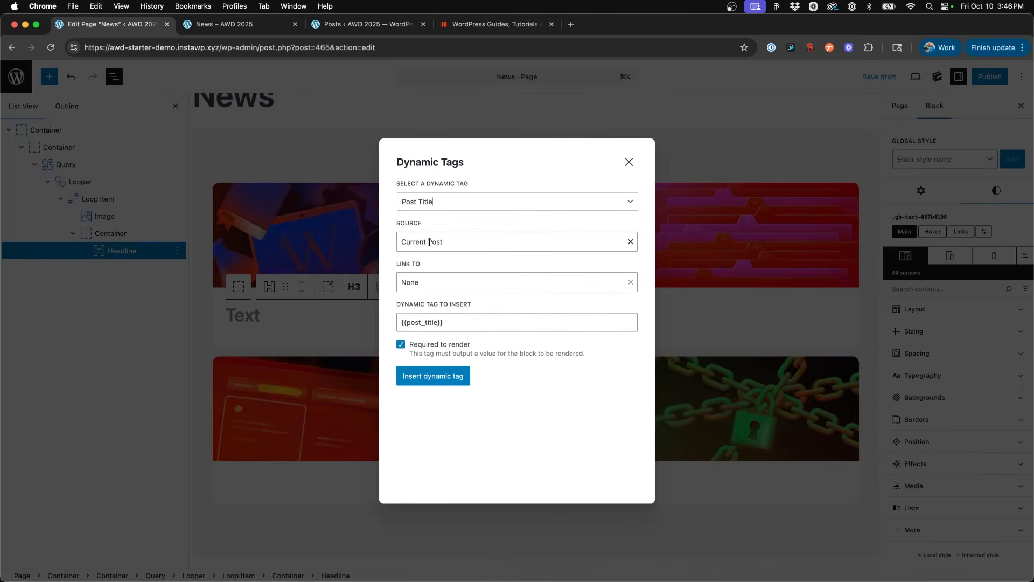
click(438, 381)
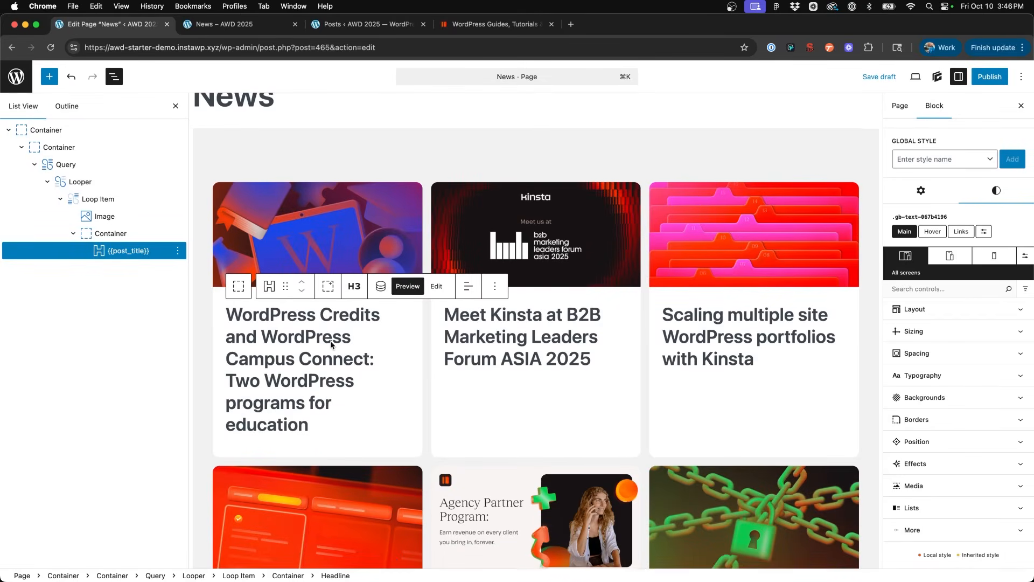
- Set the post title headline's font size to 24 px
scroll(331, 345, down, 2)
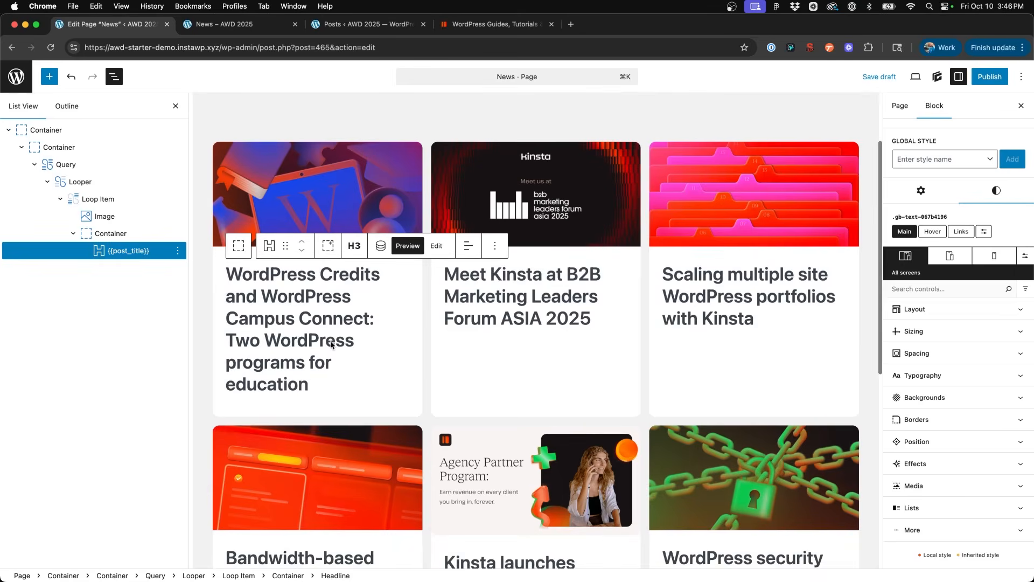
click(935, 376)
scroll(932, 372, down, 3)
click(927, 366)
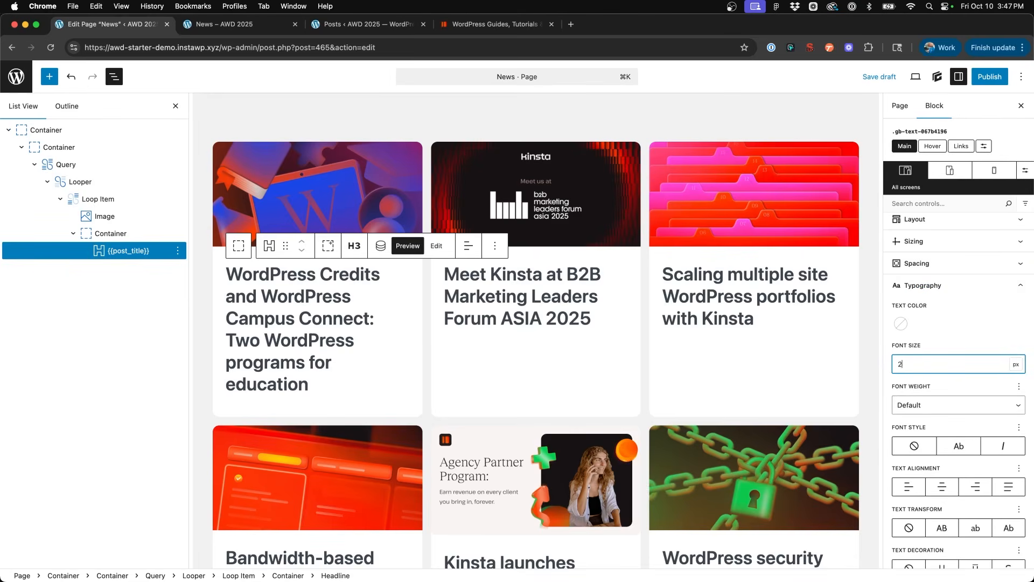
text(24)
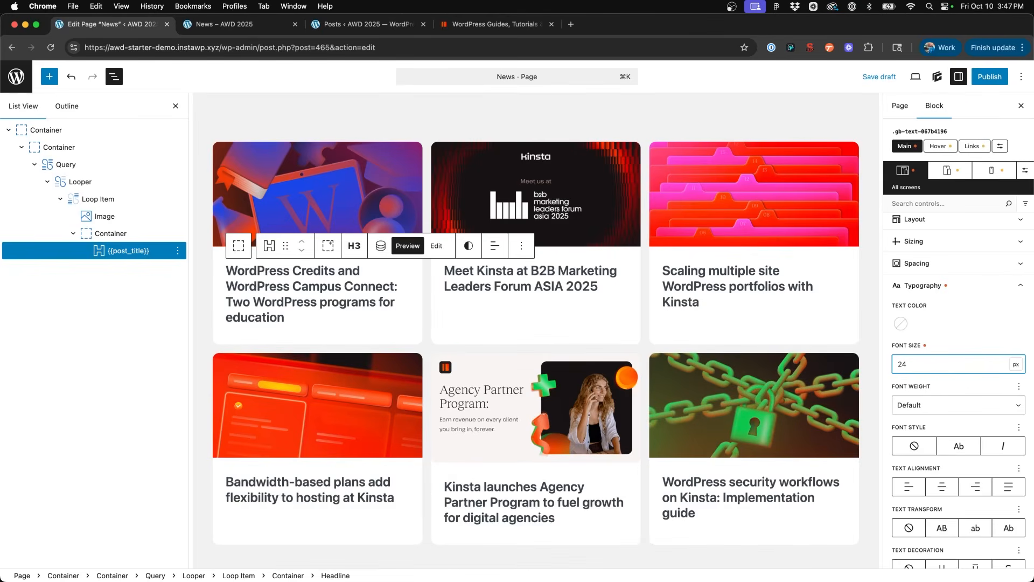
- Compare the card titles on the Kinsta blog page, return to the News page editor and set the headline's font size to 20 px
click(496, 24)
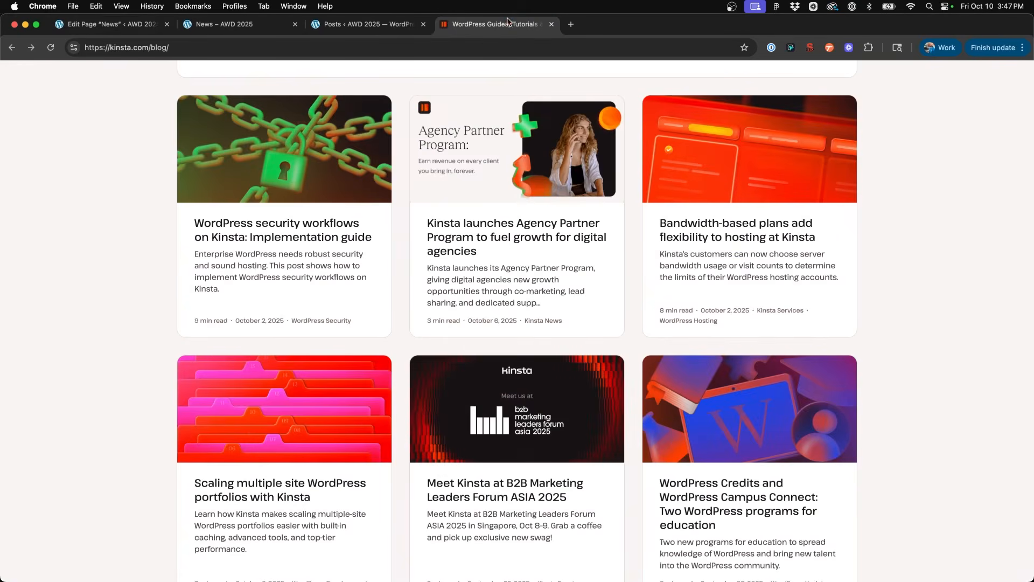
scroll(398, 261, up, 1)
scroll(397, 261, down, 1)
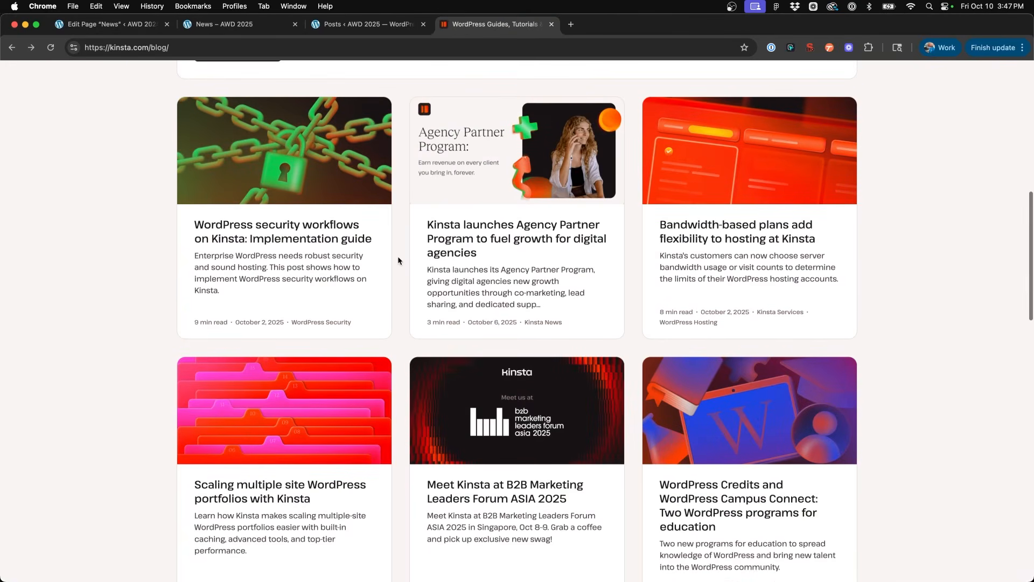
click(135, 25)
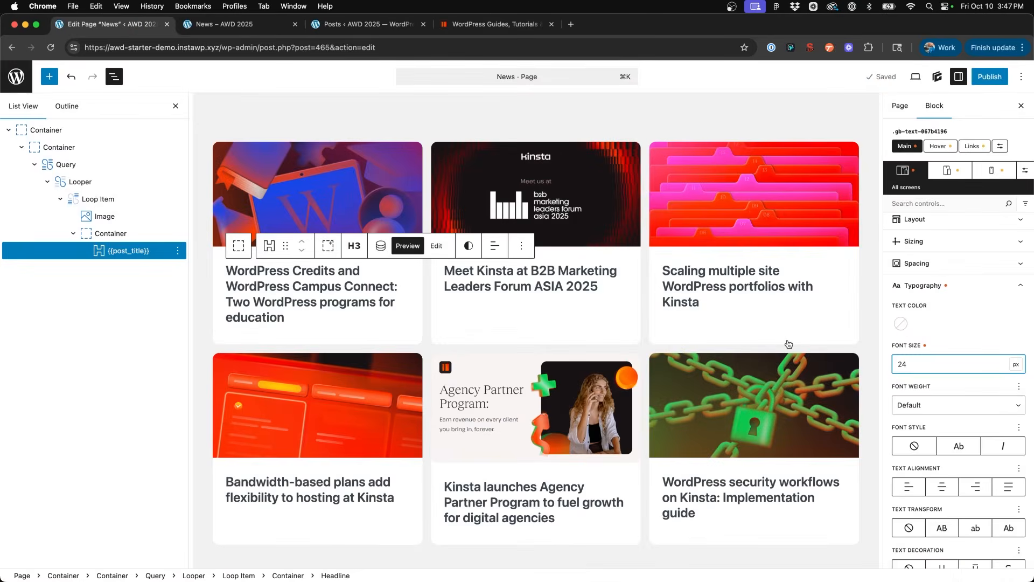
double_click(944, 355)
text(20)
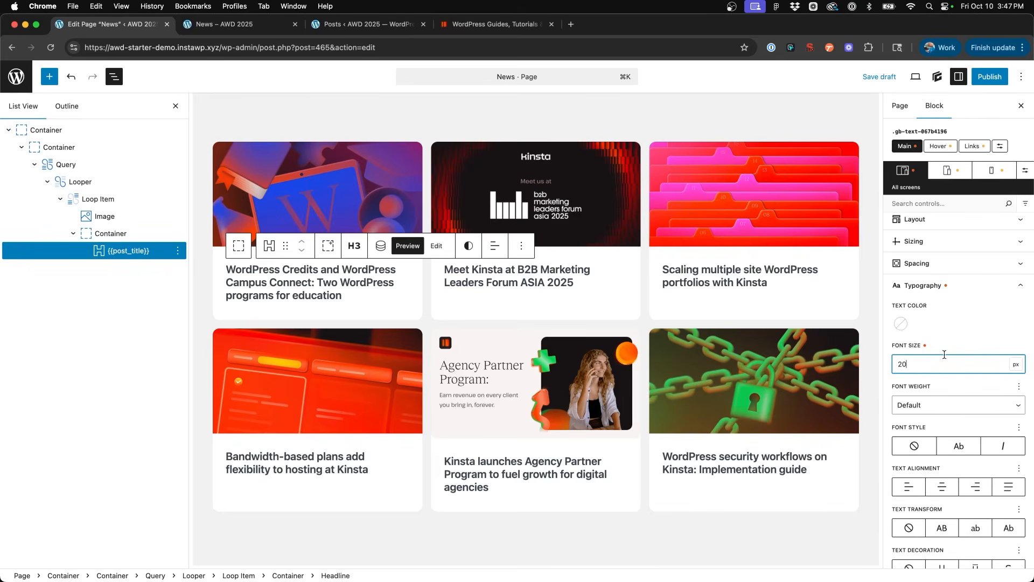
- Set the post title headline's text color to the dark palette color, var(--dark)
click(900, 325)
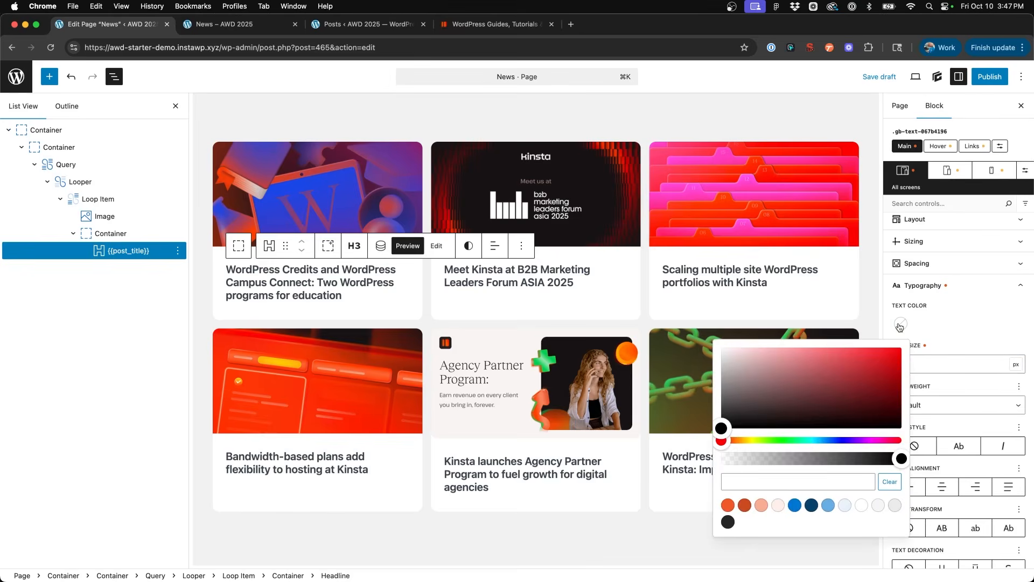
click(728, 522)
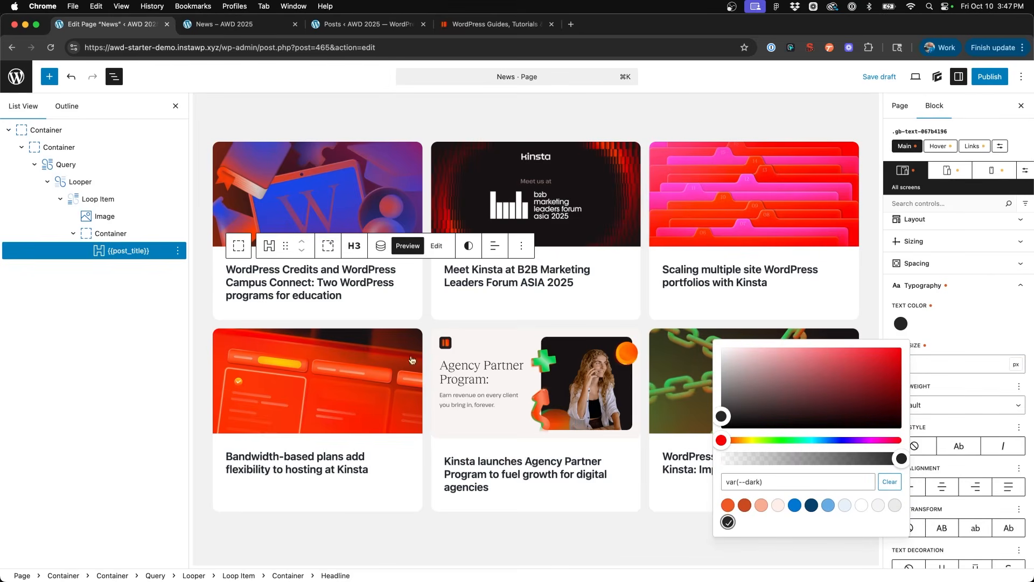
click(344, 297)
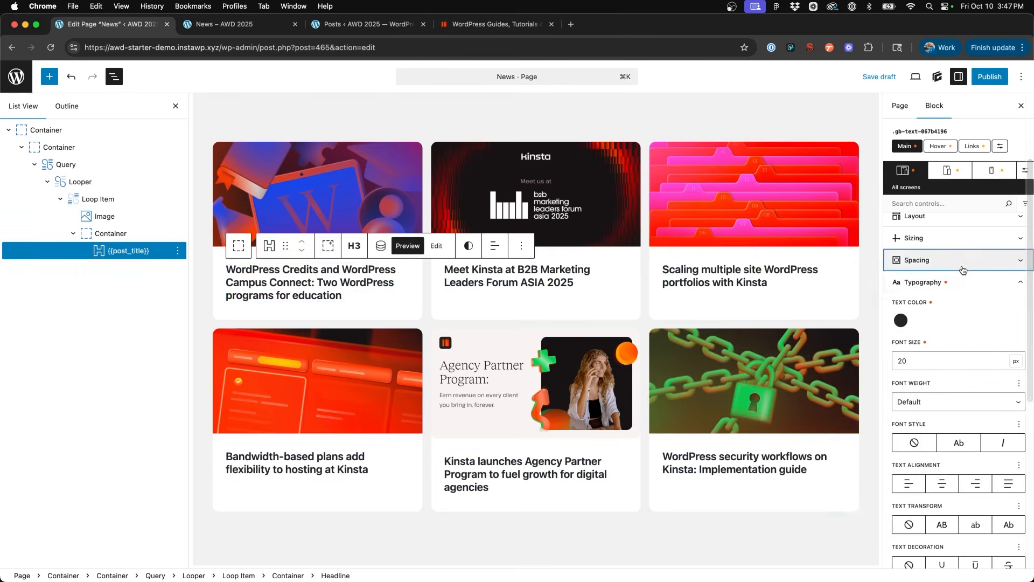
- Add a Text block directly below the post title headline in the loop item's inner container
click(959, 264)
click(349, 300)
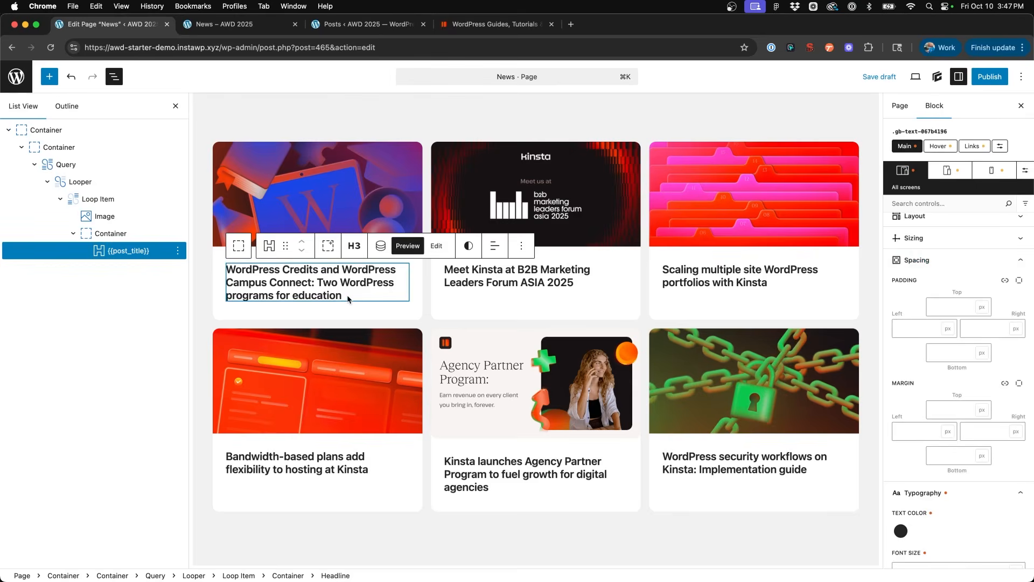
key(Return)
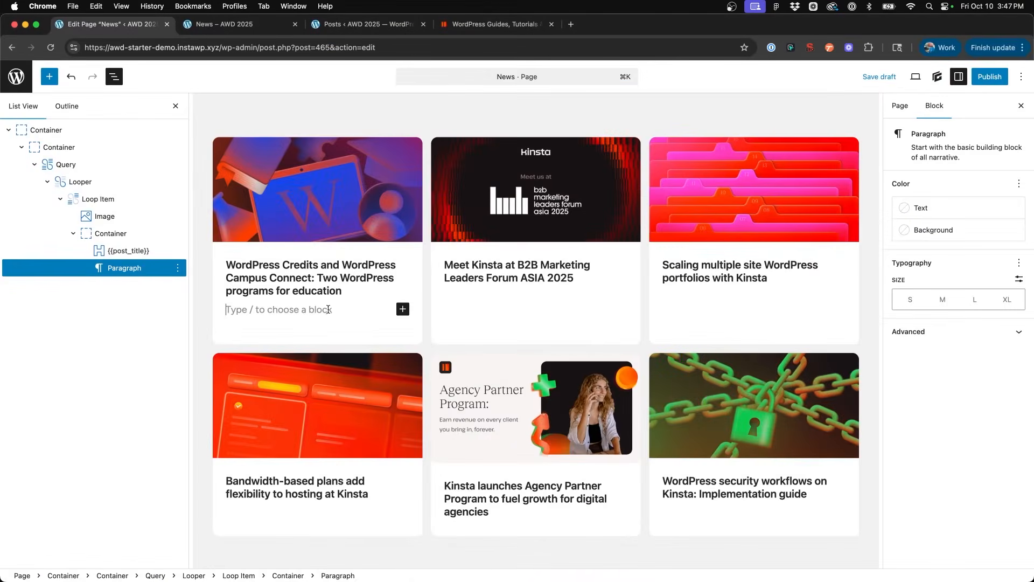
text(/text)
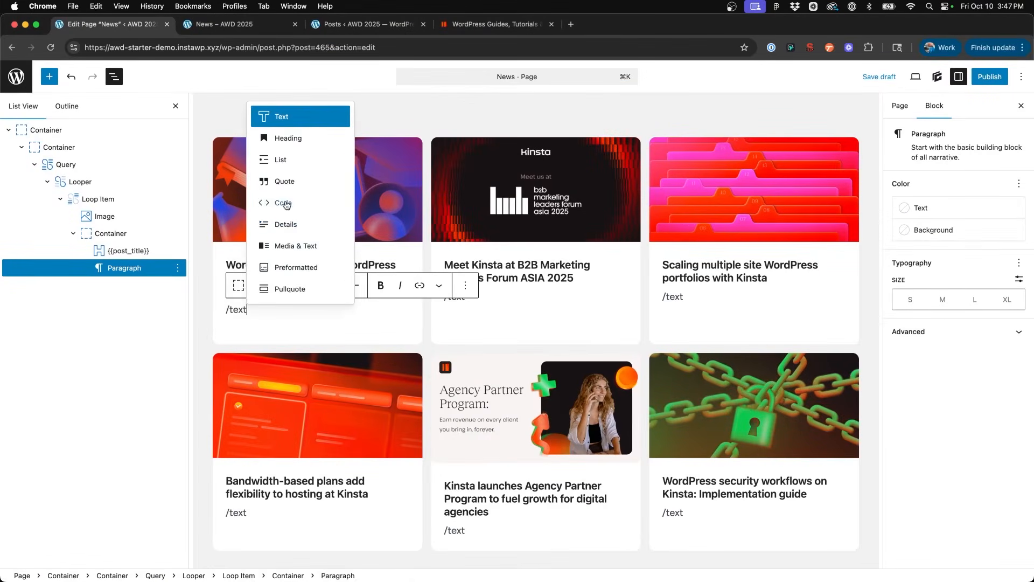
key(Return)
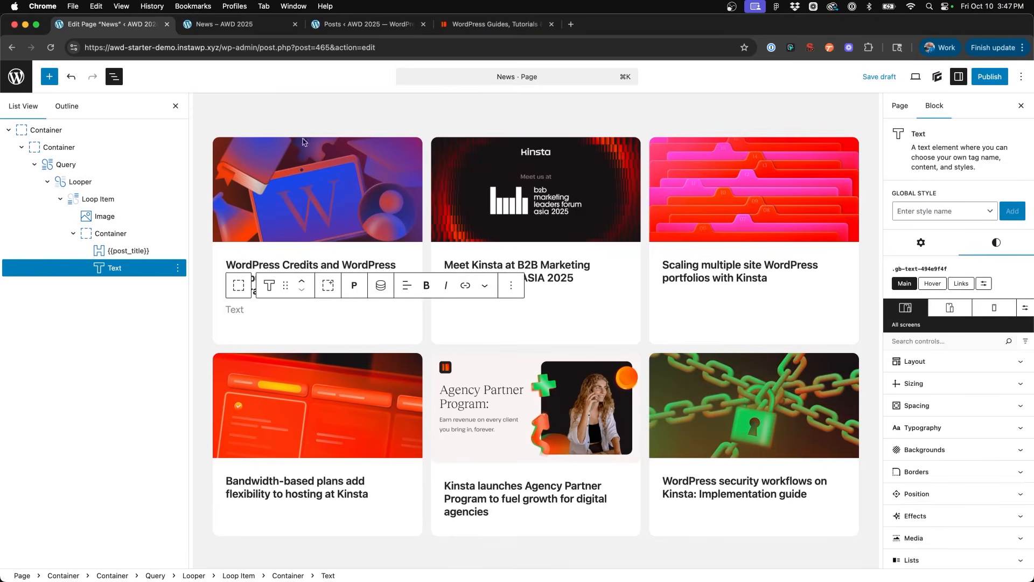
- Choose the Post Excerpt dynamic tag for the new text block and compare its excerpt length with the cards in the Figma design
click(380, 290)
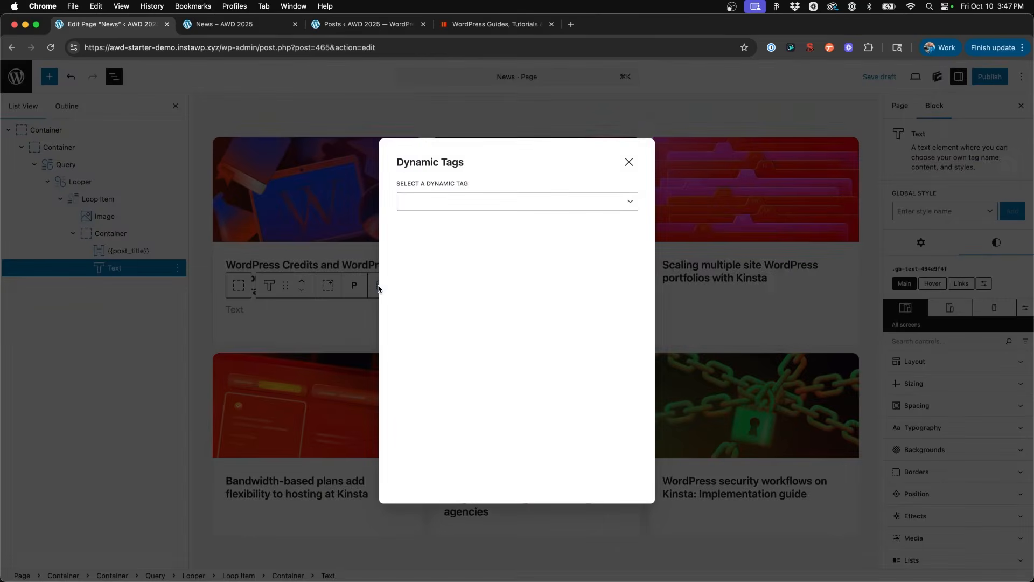
click(426, 202)
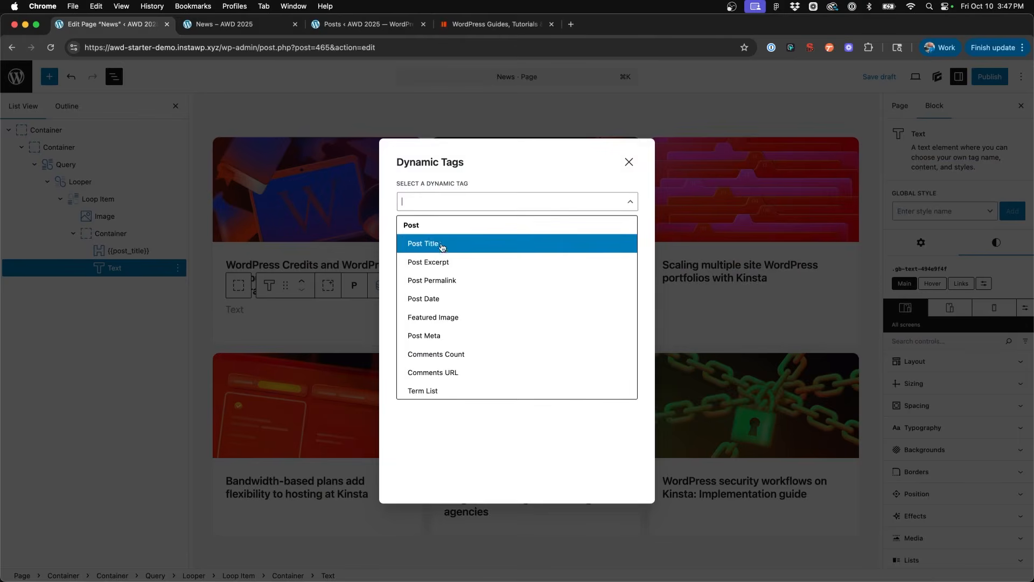
click(450, 265)
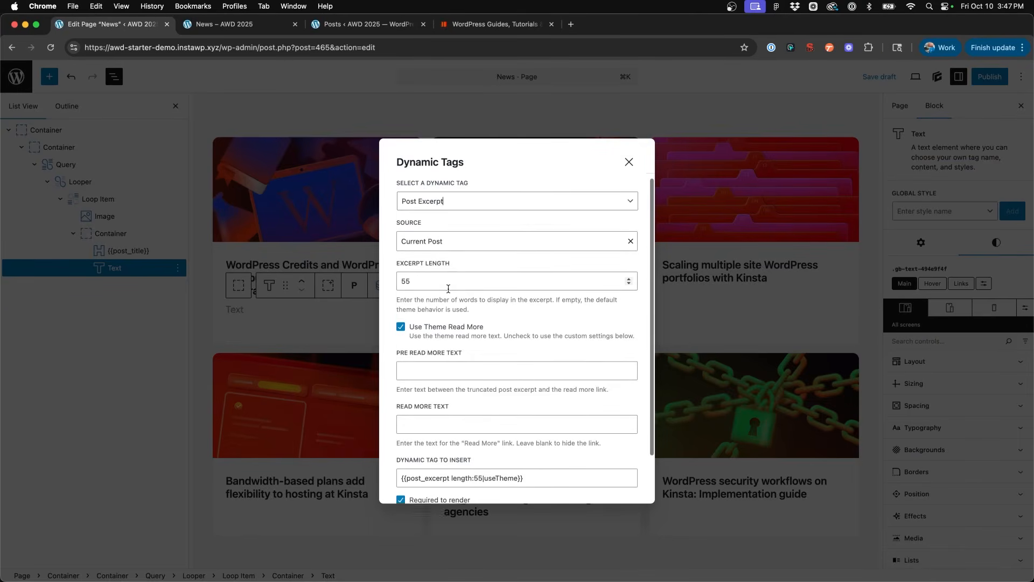
click(448, 283)
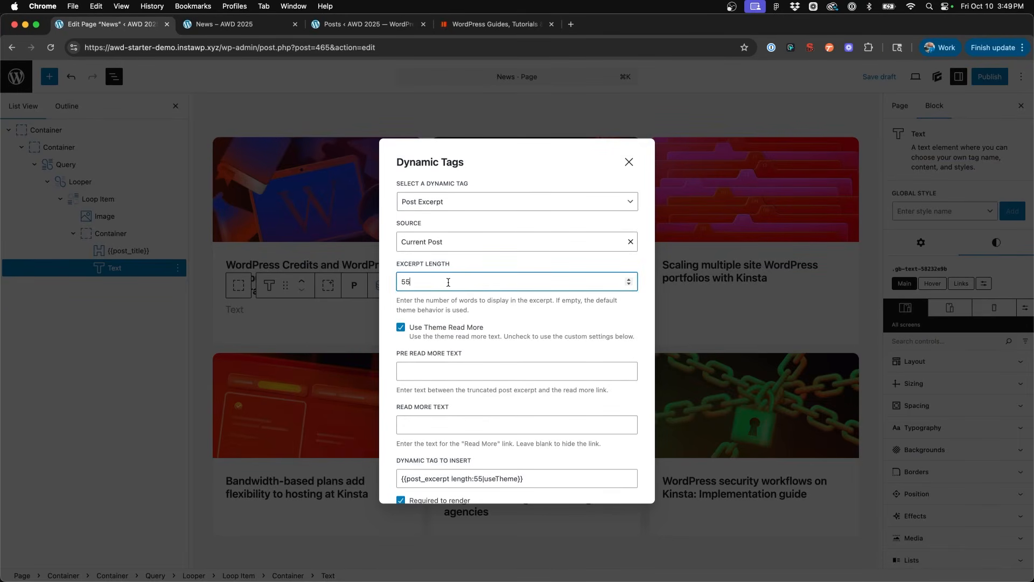
key(ctrl+Left)
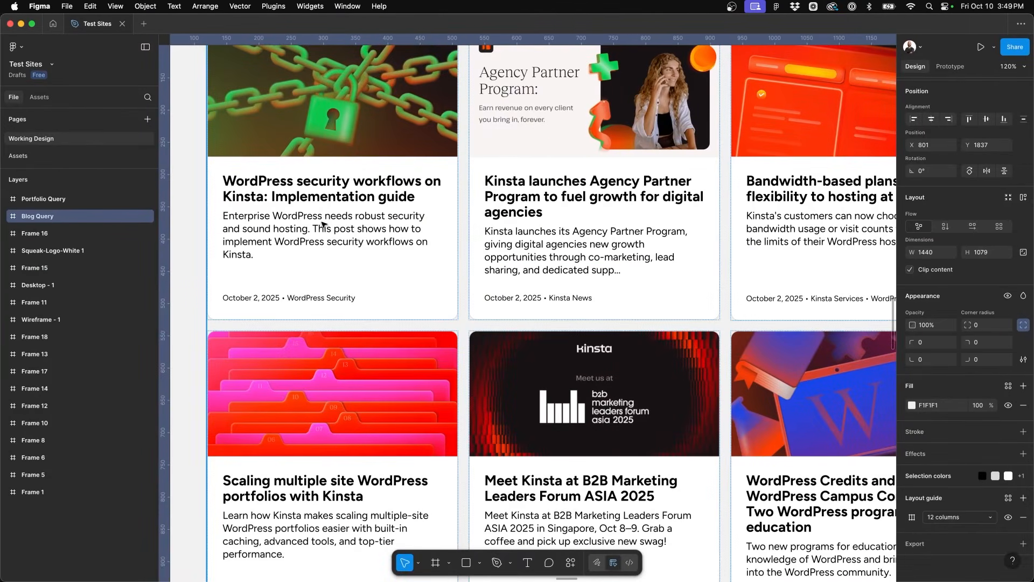
scroll(324, 224, down, 5)
scroll(323, 224, up, 4)
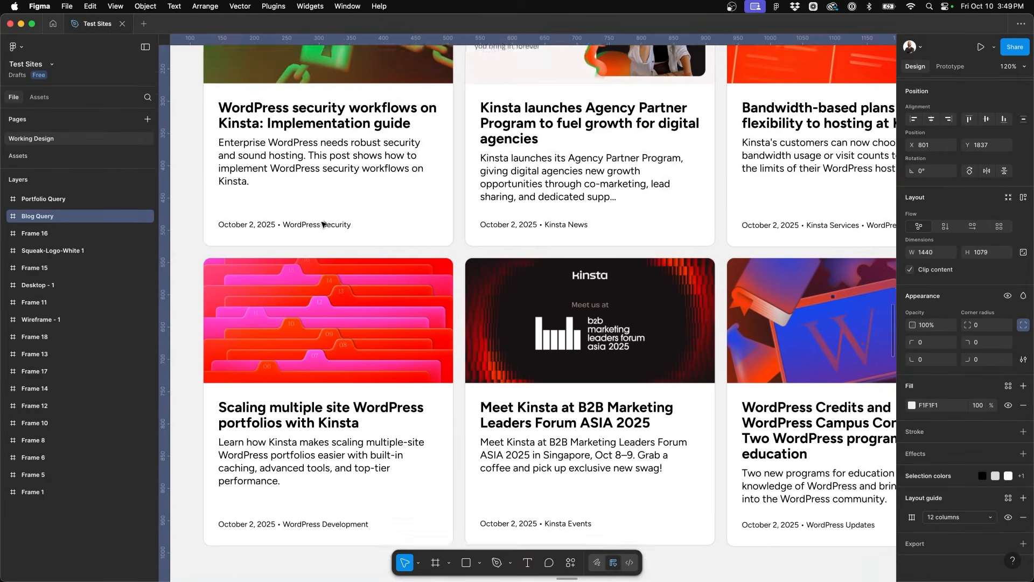
key(ctrl+Right)
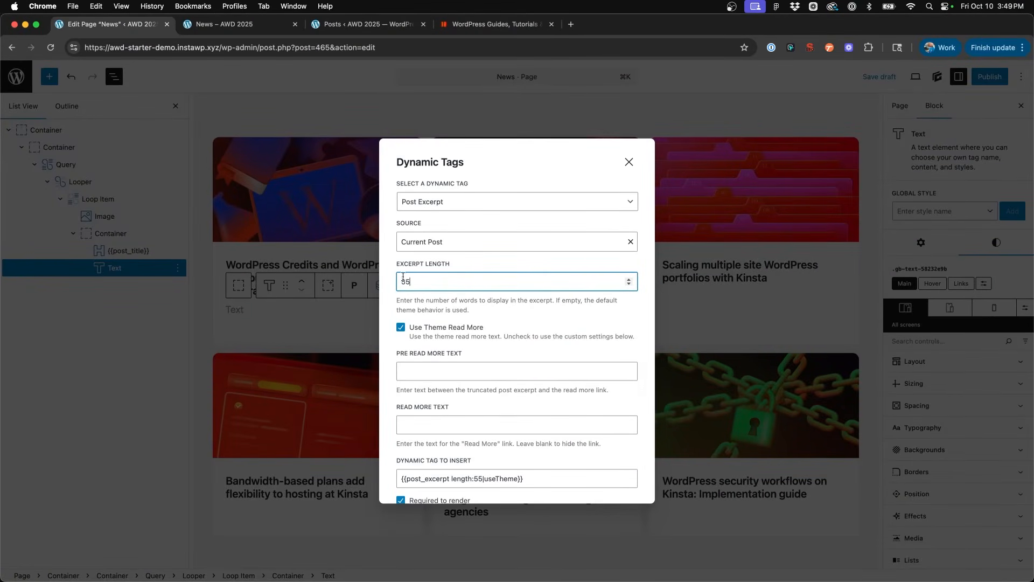
- Turn off the theme read more text, set the excerpt length to 55 words and insert the Post Excerpt tag
scroll(409, 283, down, 1)
scroll(437, 275, down, 1)
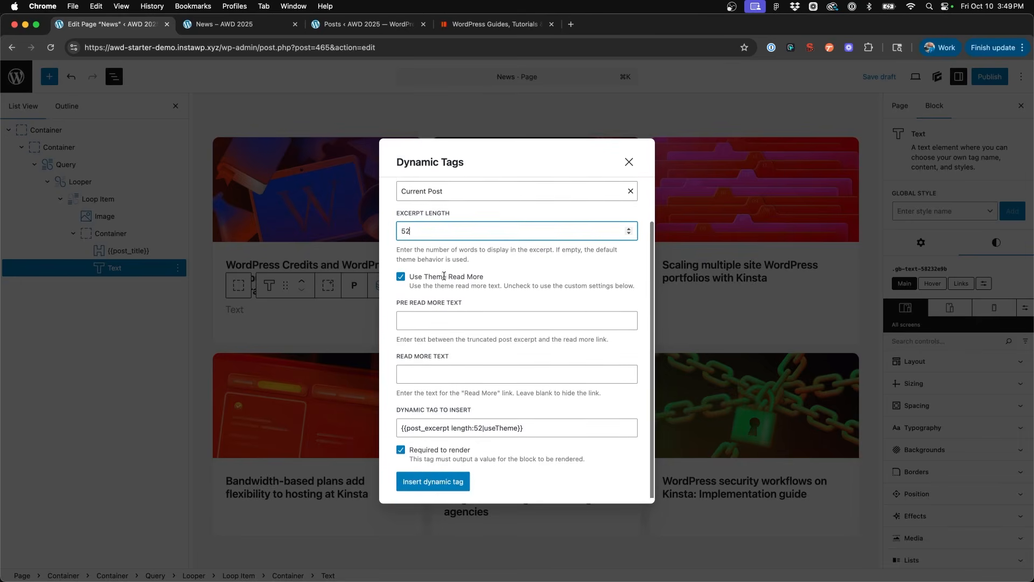
click(400, 273)
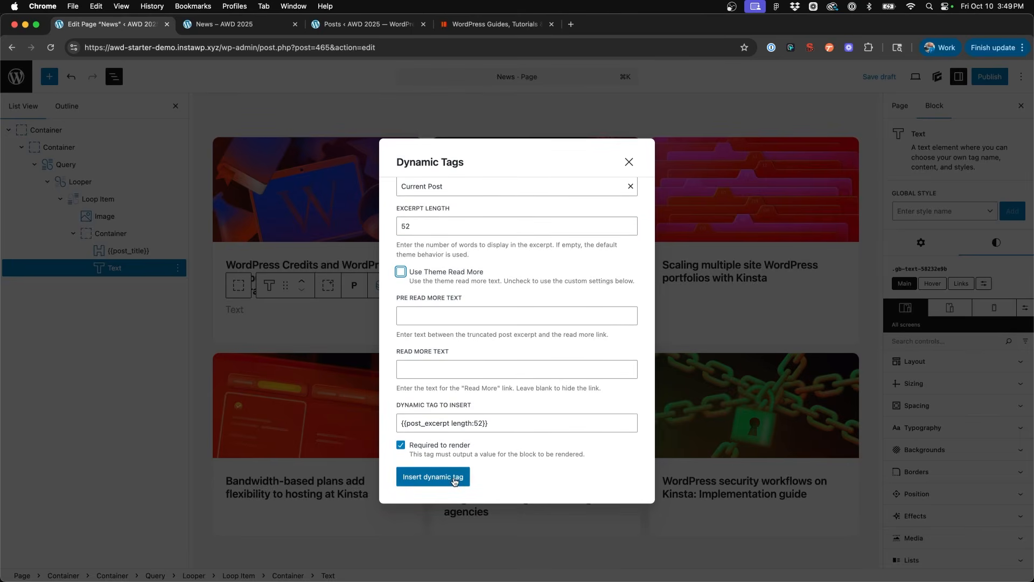
double_click(417, 225)
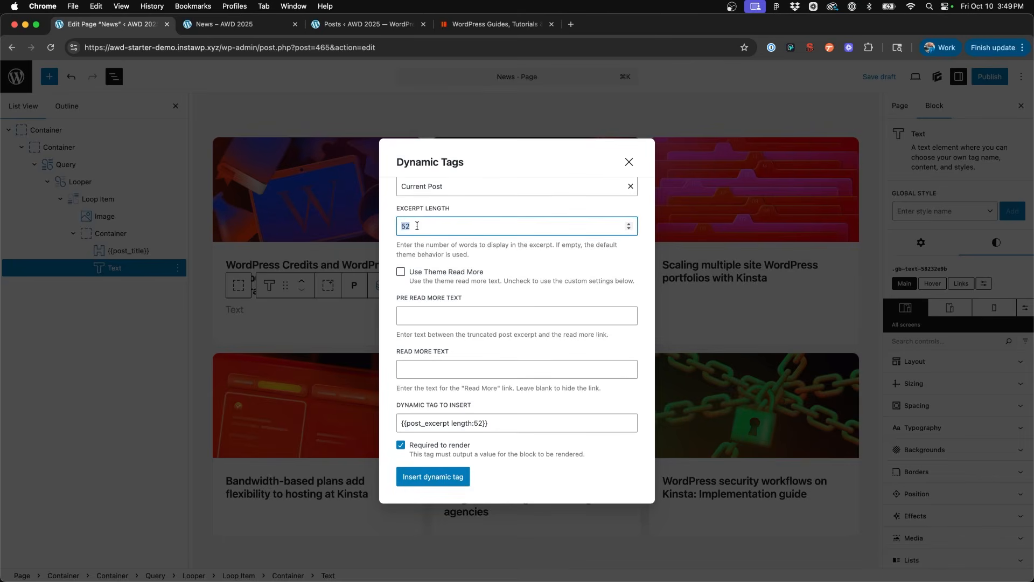
text(55)
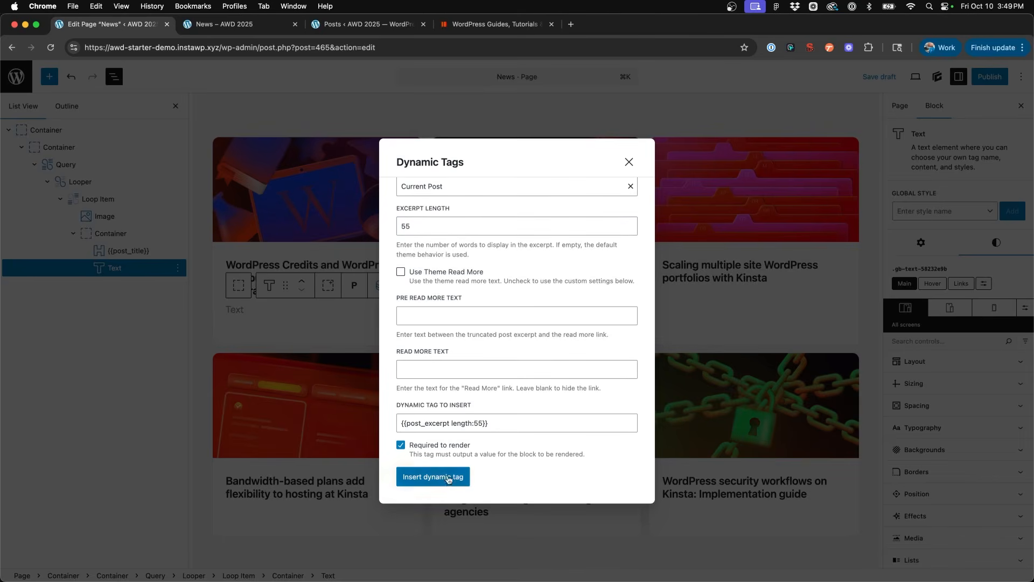
click(449, 477)
- Set the post excerpt text's font size to 15 px
scroll(449, 478, down, 2)
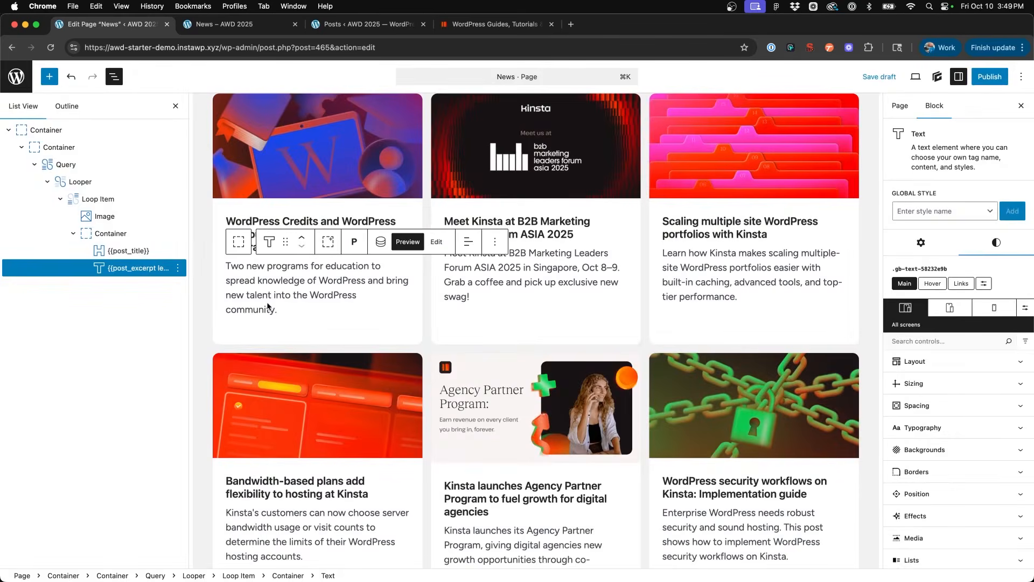
click(973, 426)
scroll(959, 388, down, 3)
click(921, 362)
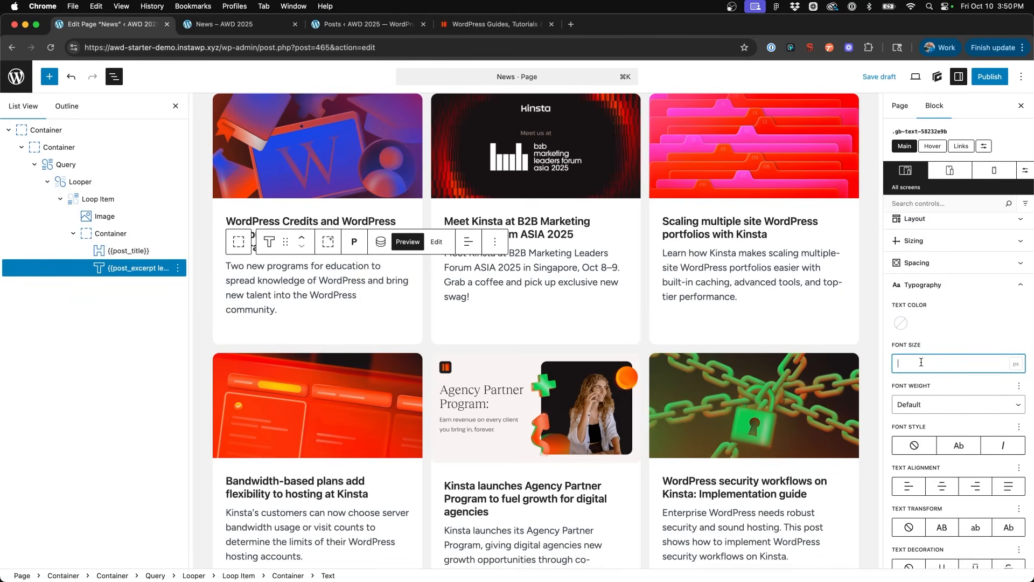
text(14)
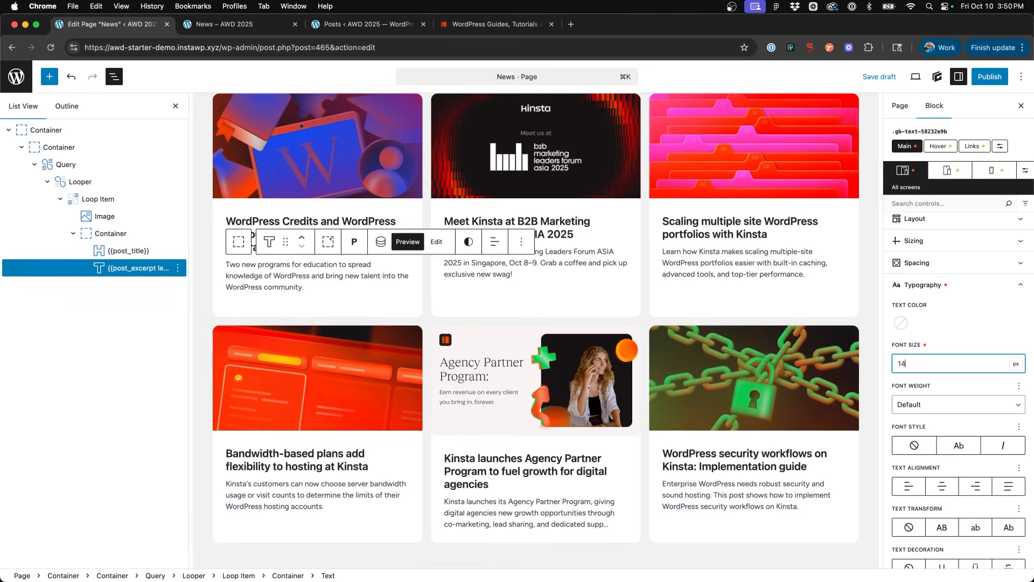
key(Up)
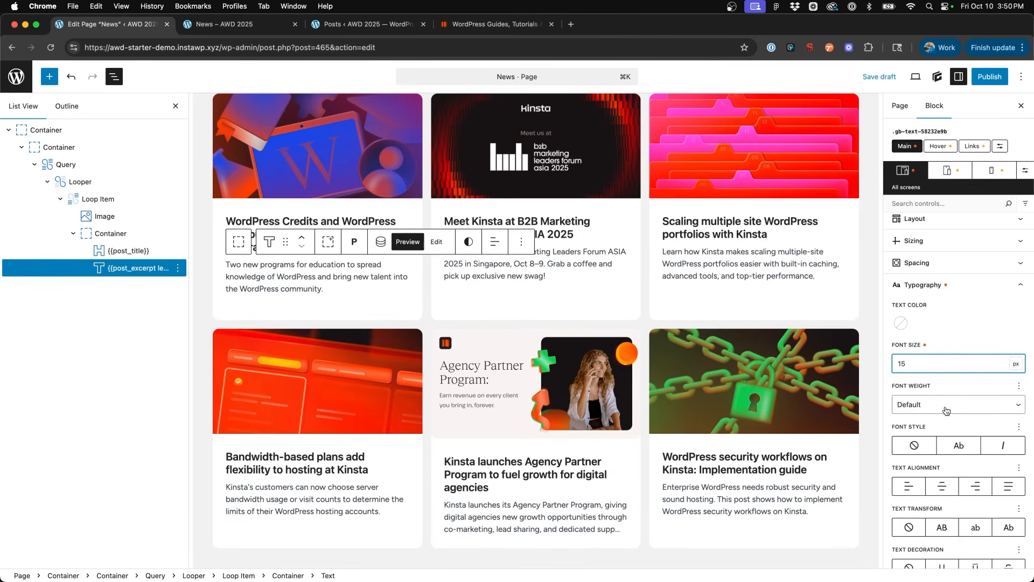
- Set the post excerpt text's line height to 1.5 em
scroll(935, 442, down, 3)
scroll(930, 465, down, 1)
click(924, 443)
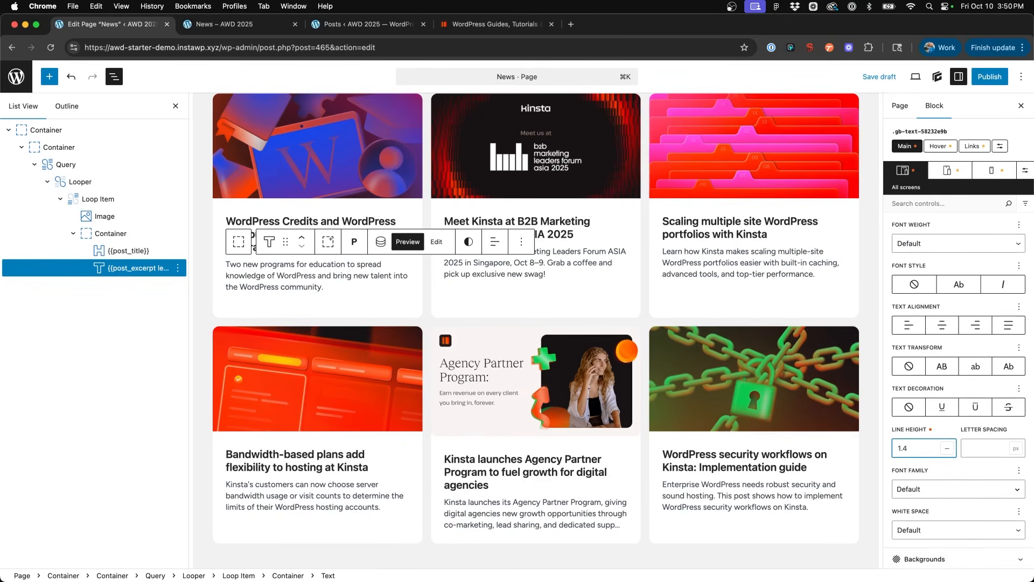
key(BackSpace)
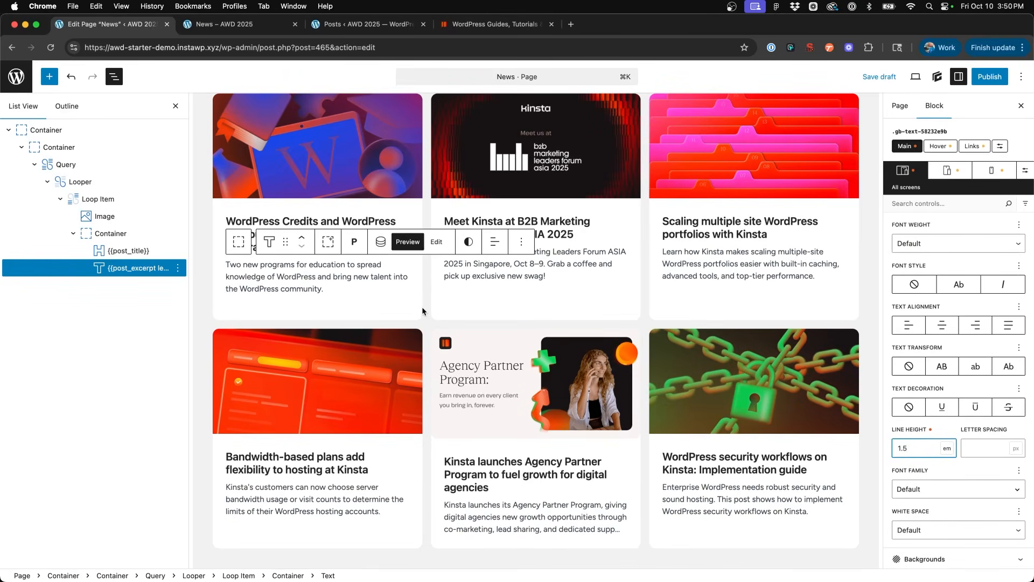
- Set the post excerpt's text color to the dark palette color, var(--dark)
scroll(1002, 369, up, 3)
click(901, 280)
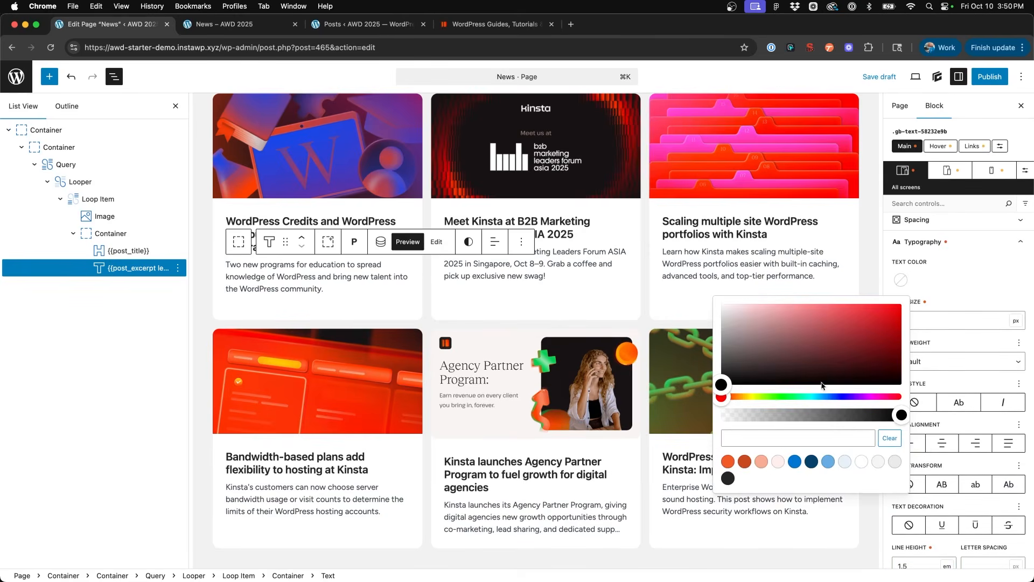
click(728, 478)
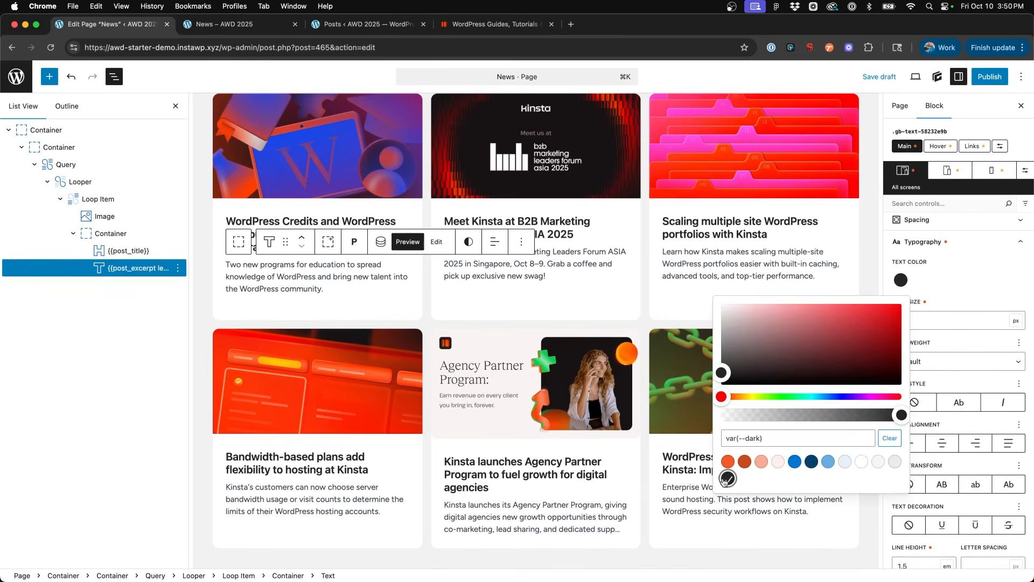
click(334, 279)
click(500, 181)
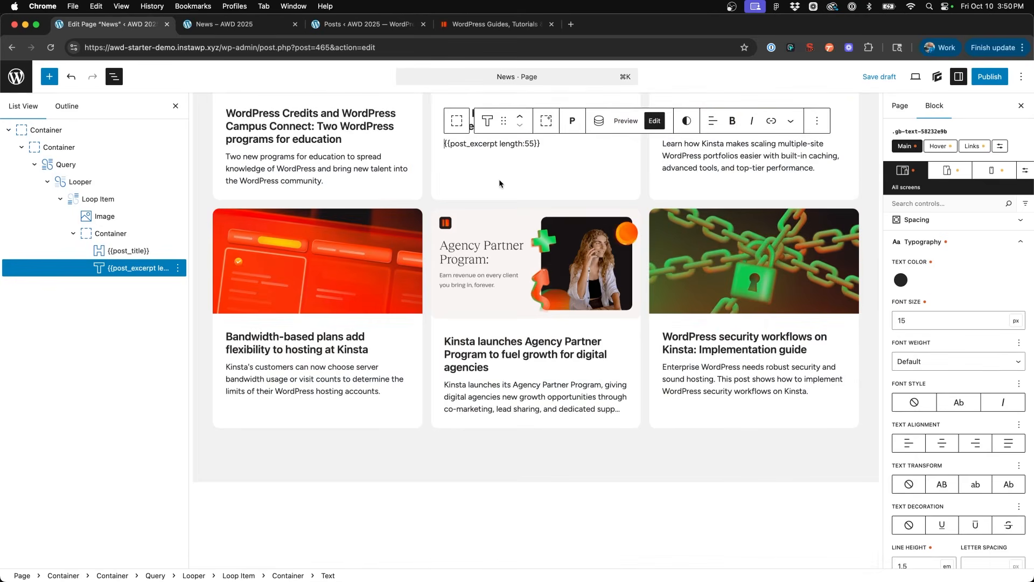
- Check the cards' date and category line in Figma, return to the News page editor and add a Text block below the excerpt
scroll(499, 179, up, 4)
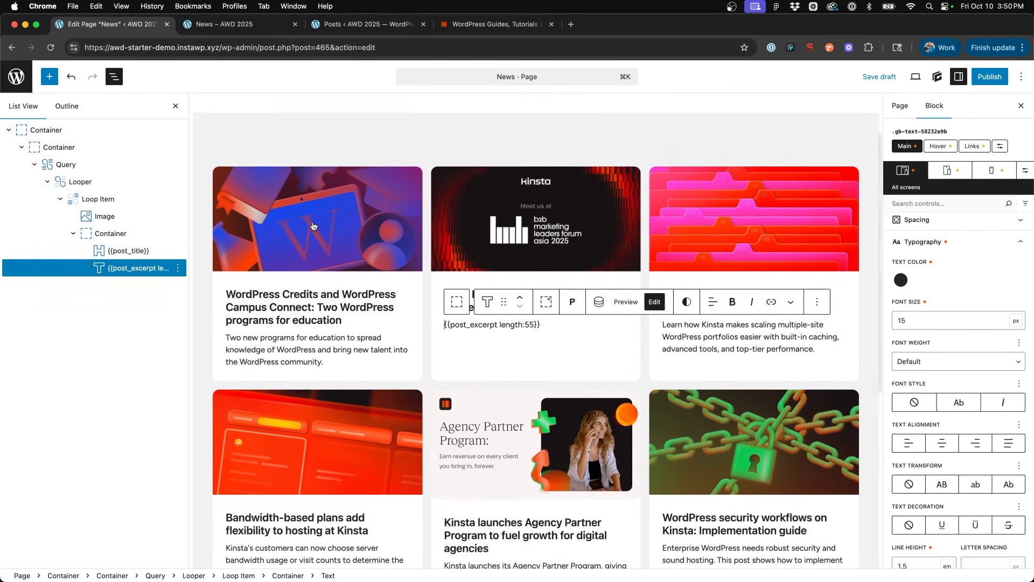
scroll(313, 226, down, 1)
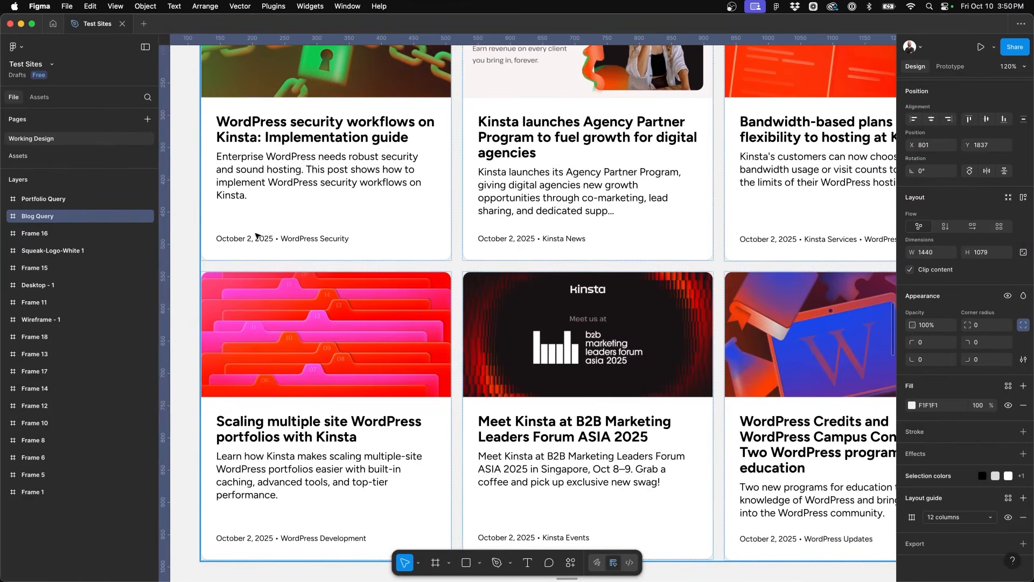
scroll(306, 241, up, 5)
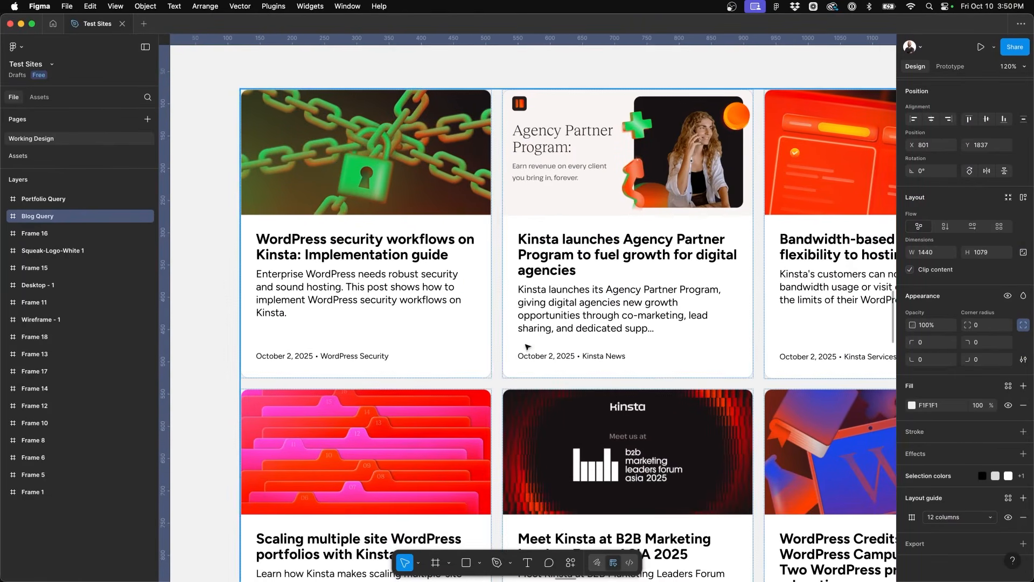
key(ctrl+Right)
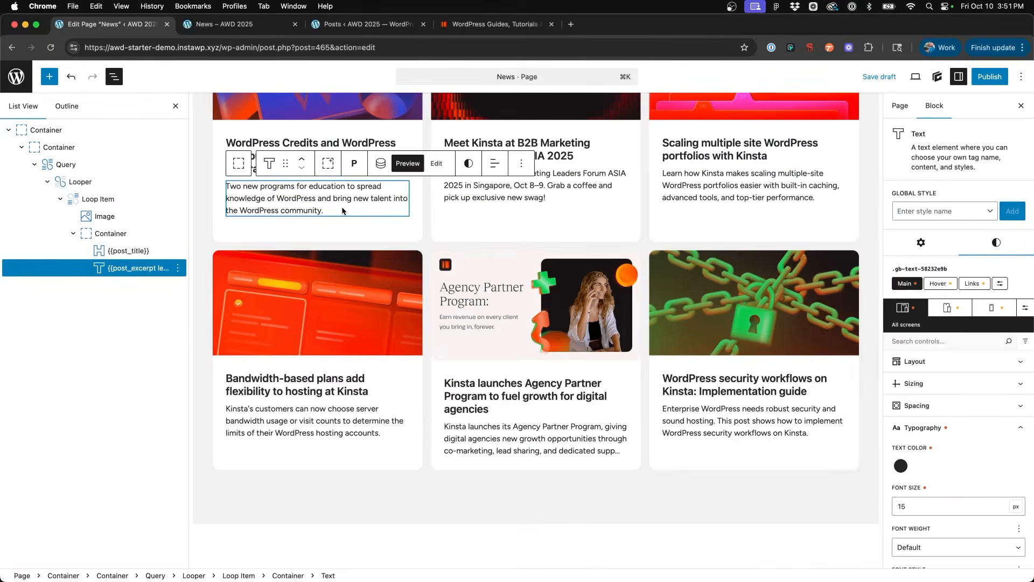
key(Return)
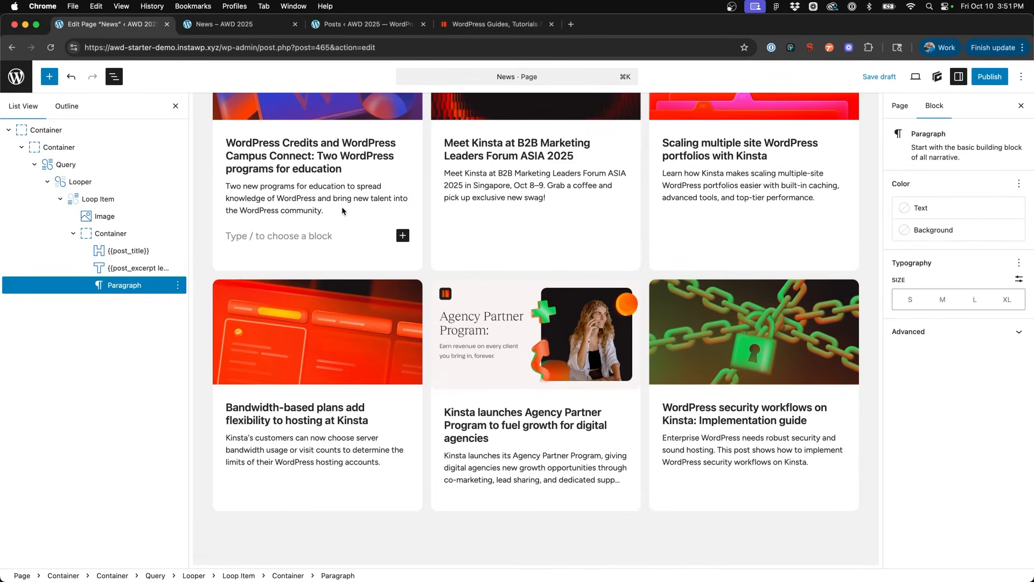
text(/text)
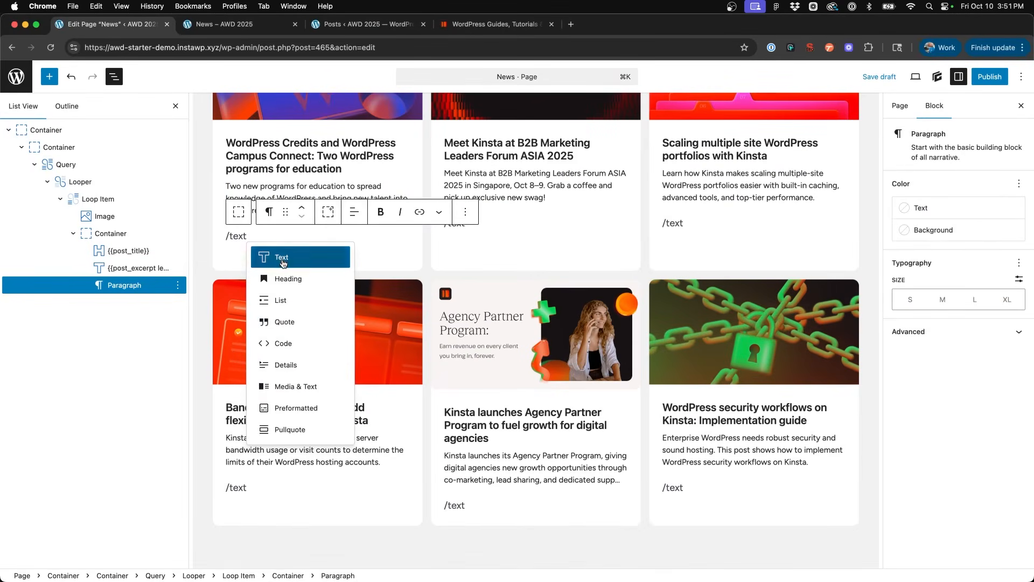
click(282, 258)
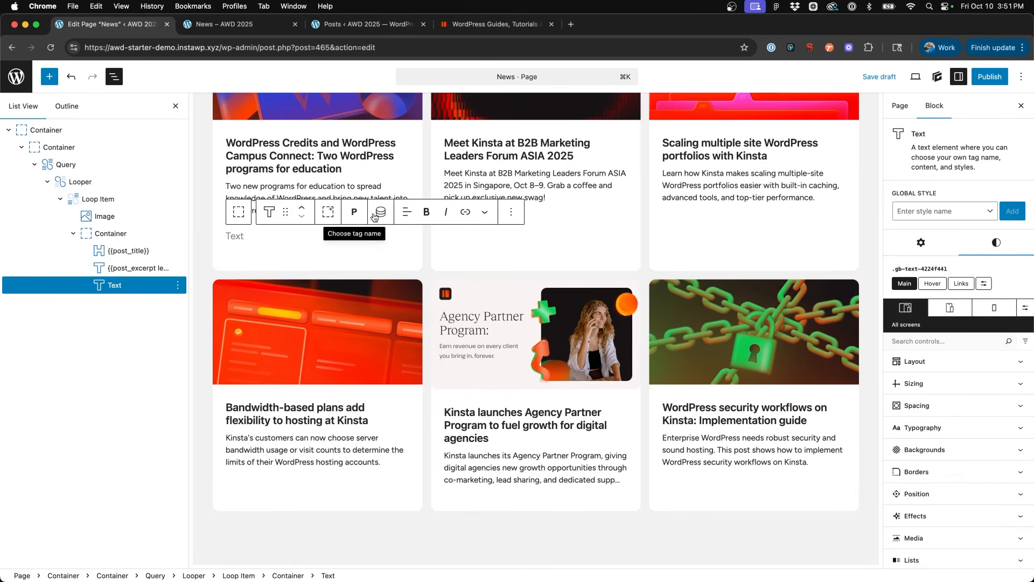
- Insert the Post Date dynamic tag, using the current post's published date, into the empty Text block below the excerpt
click(386, 214)
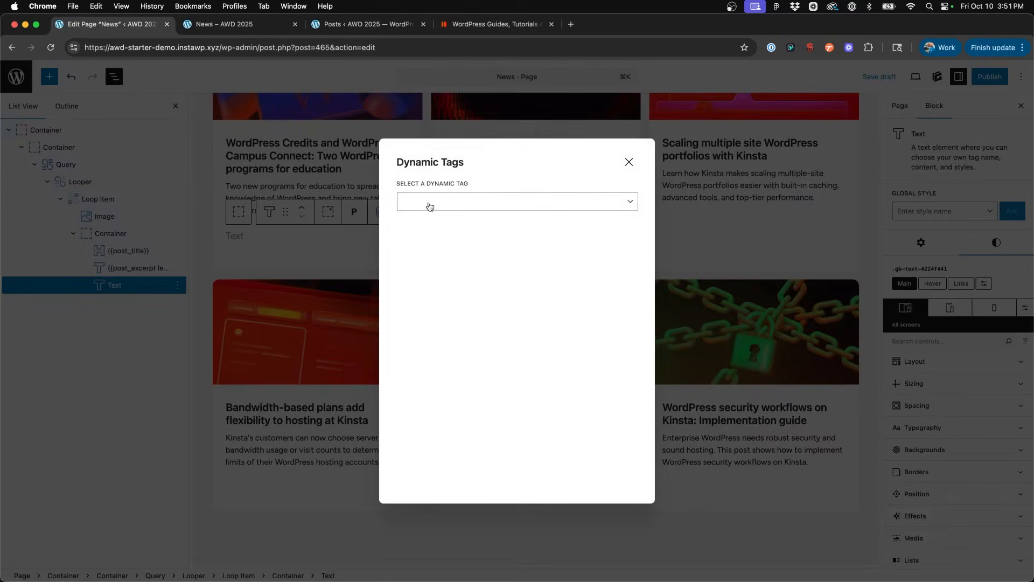
key(ctrl+Left)
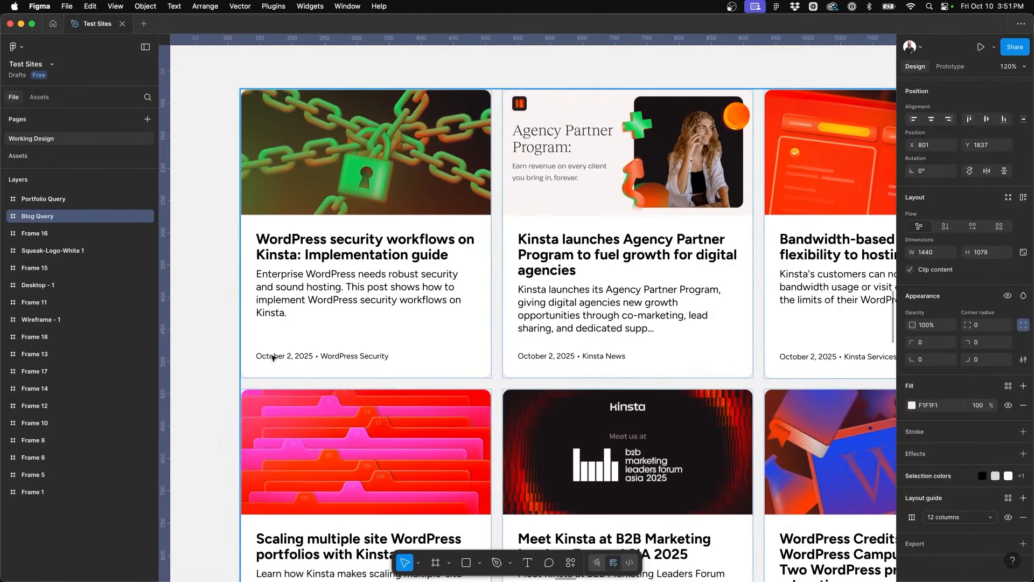
key(ctrl+Right)
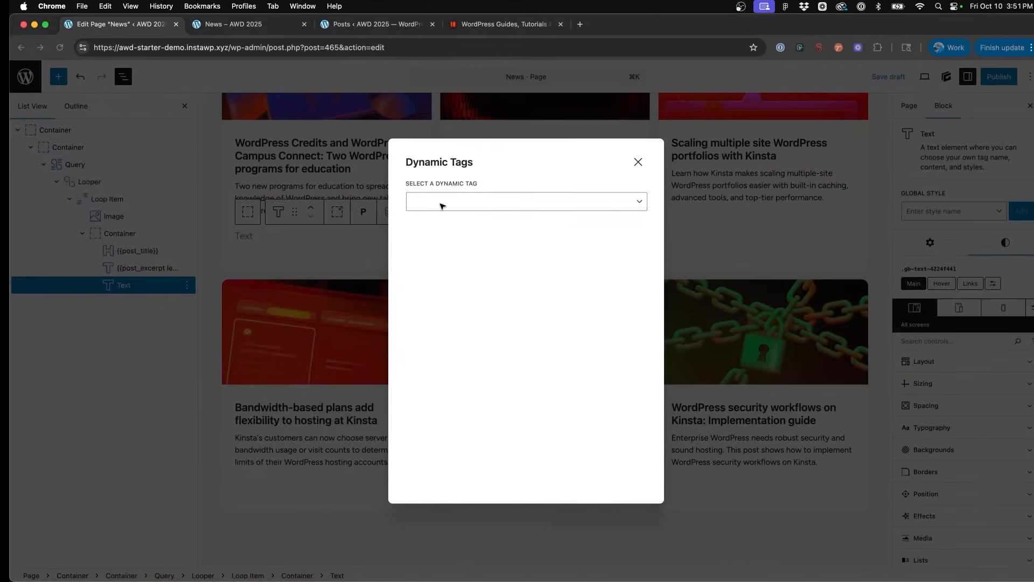
click(467, 202)
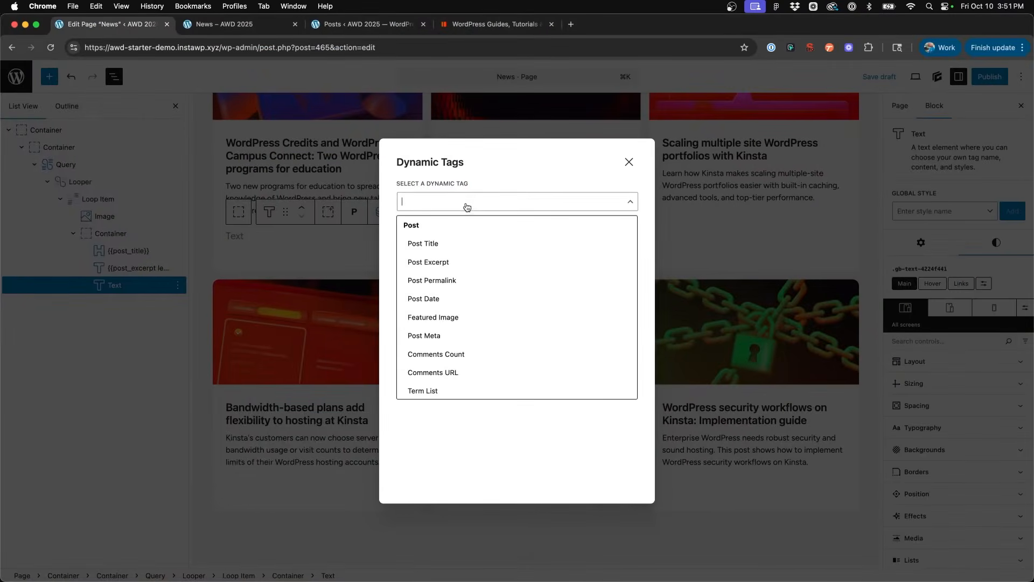
click(434, 299)
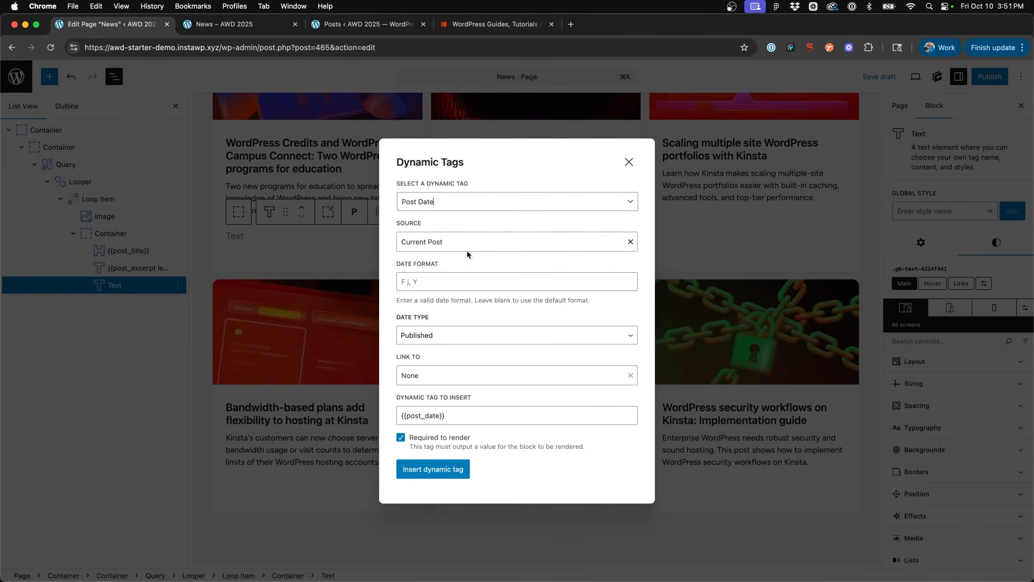
click(443, 469)
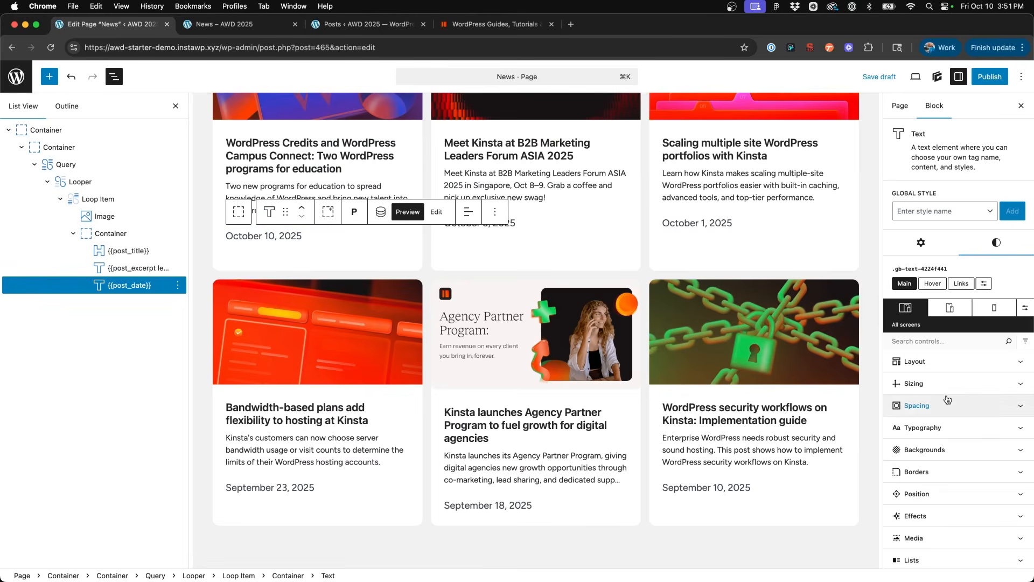
- Apply the global style .hl-body-xs to the post date text
click(924, 427)
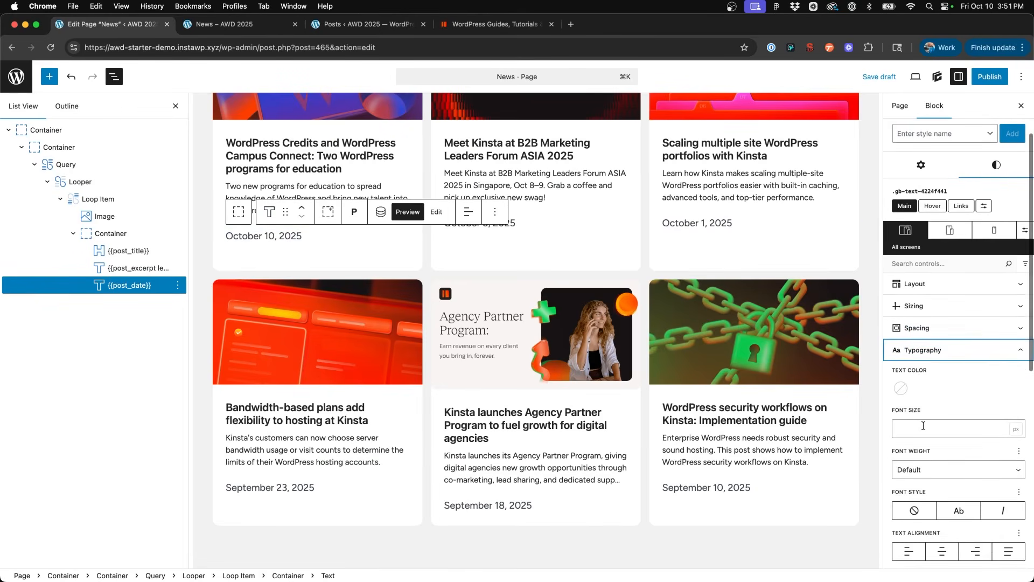
scroll(926, 302, up, 2)
click(927, 179)
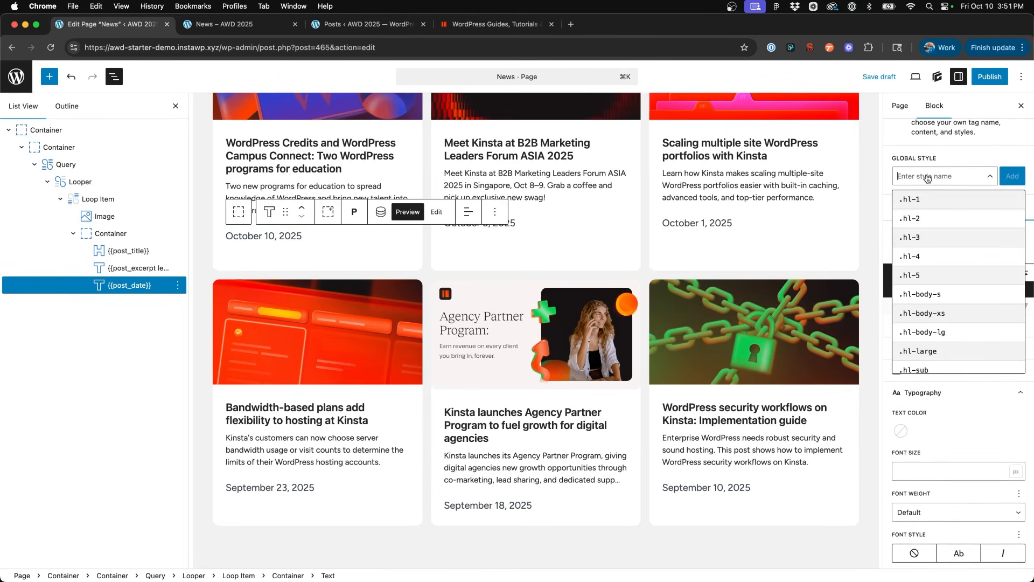
scroll(945, 262, down, 2)
scroll(945, 259, up, 1)
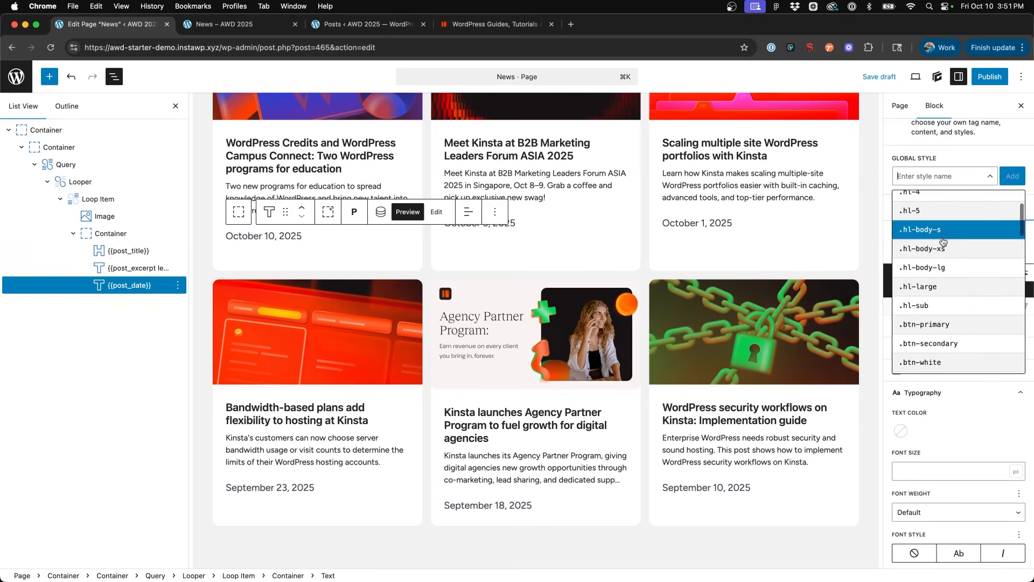
click(942, 229)
click(938, 160)
click(905, 210)
click(920, 178)
scroll(935, 246, down, 2)
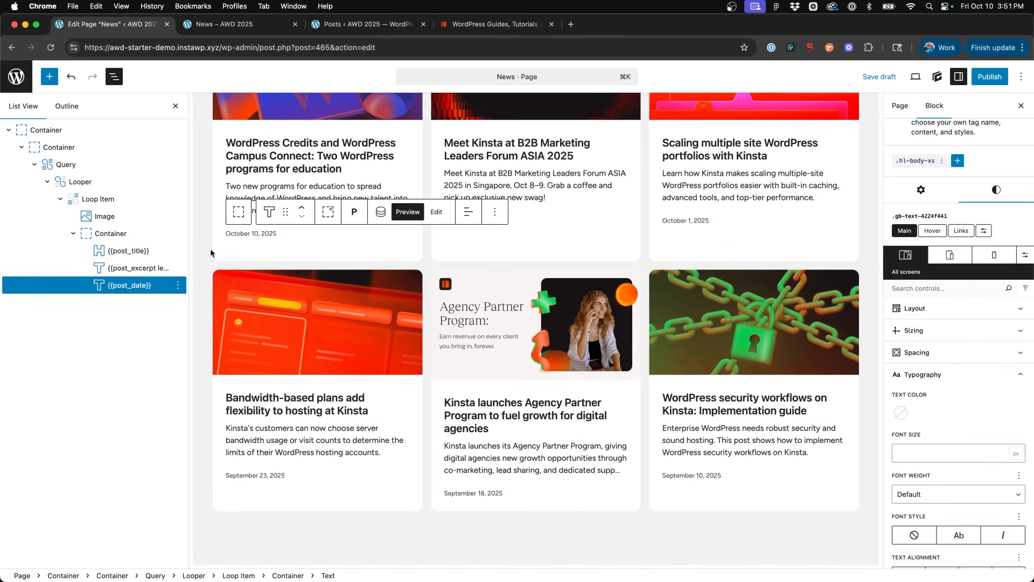
- Configure a Term List dynamic tag for the post date text, with the current post as source and Categories as taxonomy
scroll(215, 253, up, 2)
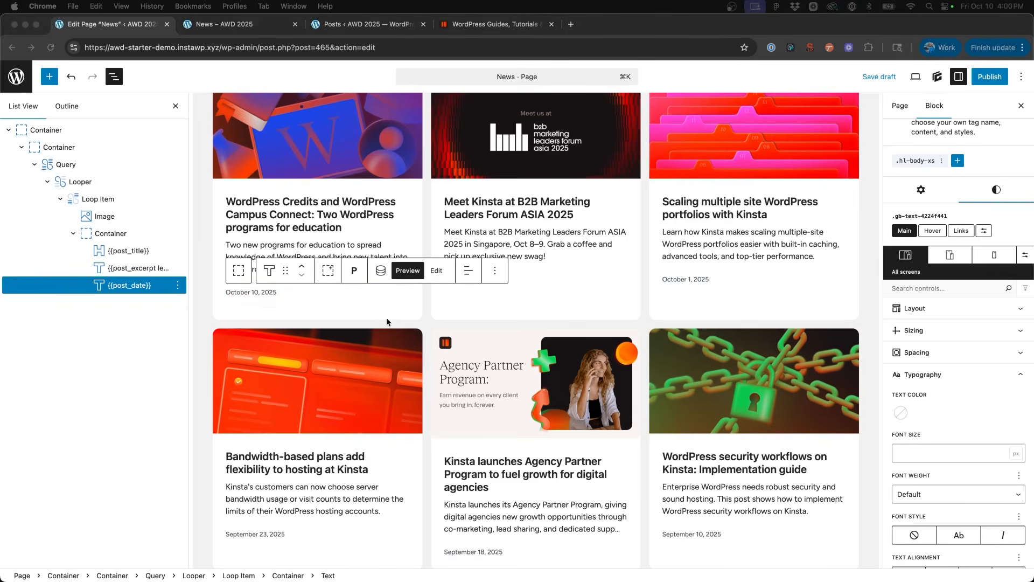
click(366, 286)
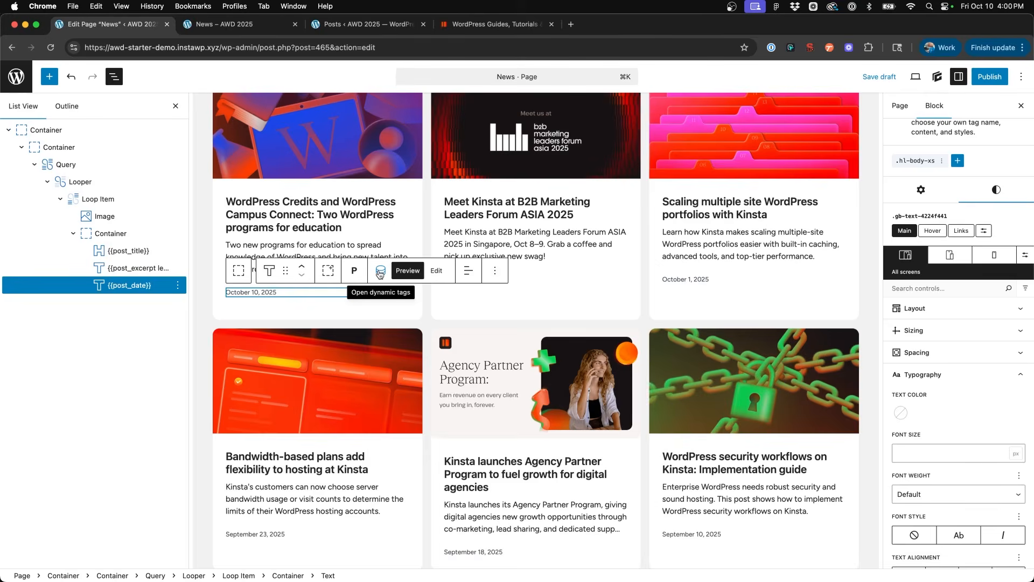
click(380, 273)
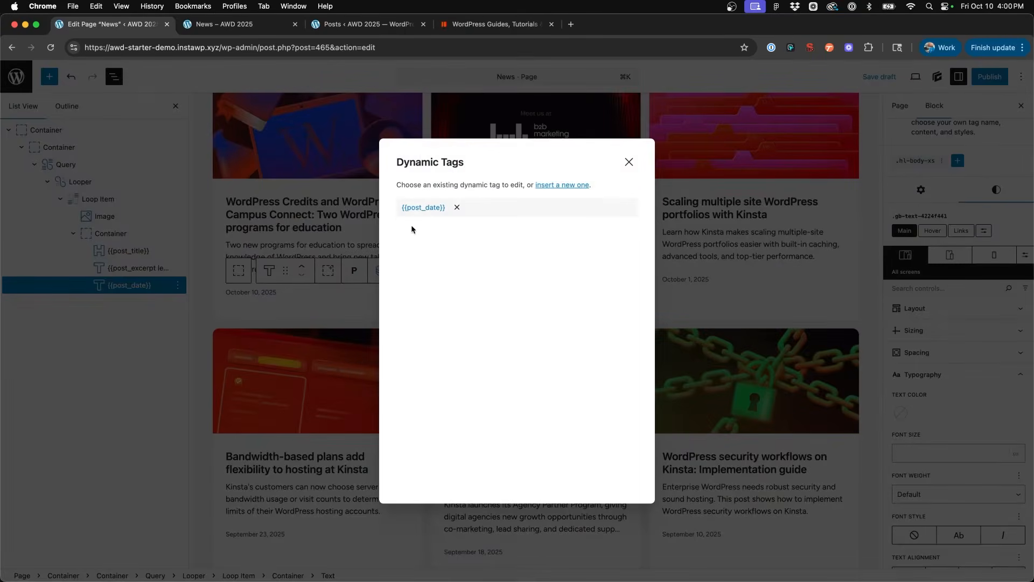
click(423, 208)
click(423, 211)
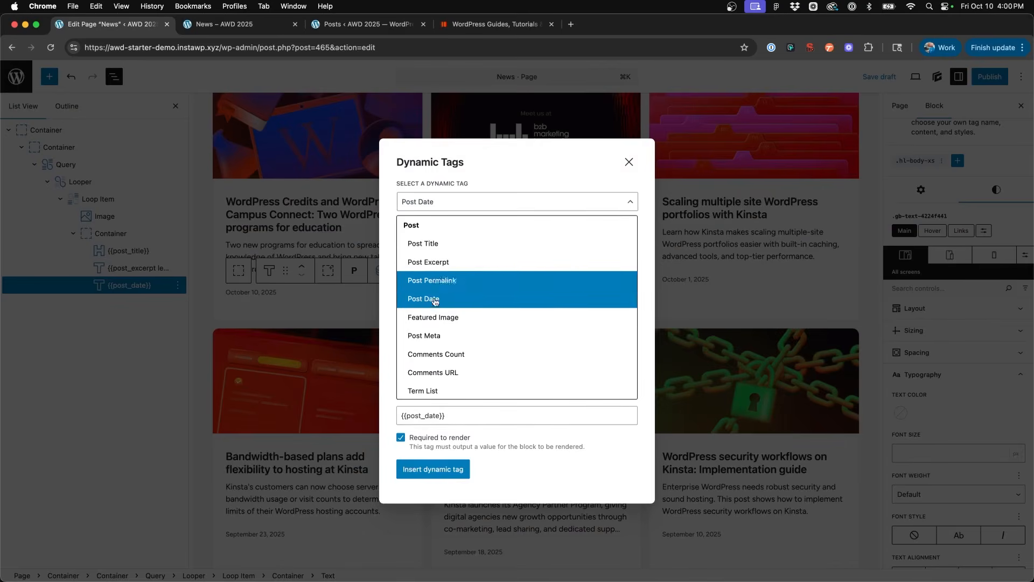
scroll(444, 324, down, 3)
scroll(444, 324, down, 1)
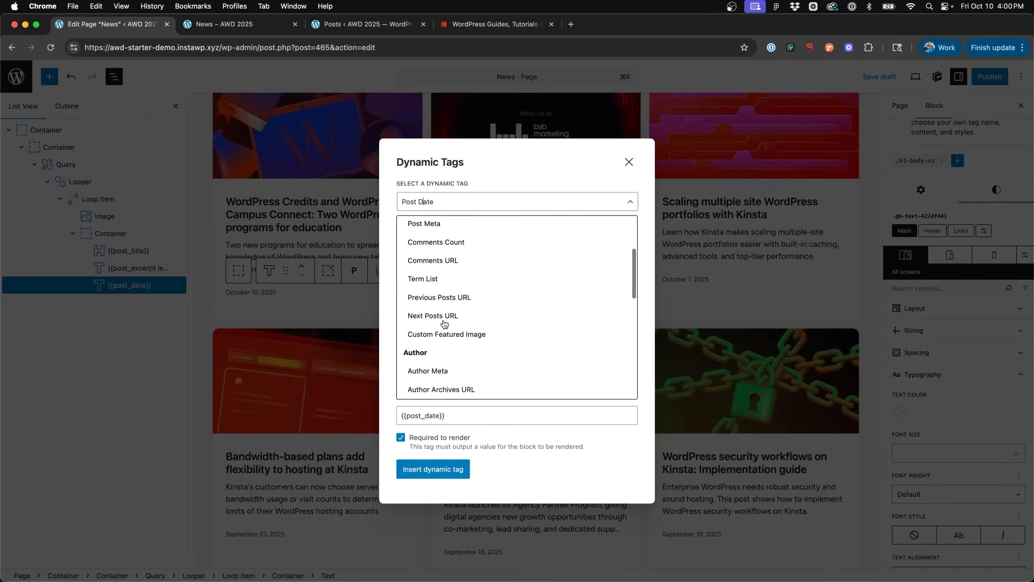
click(440, 278)
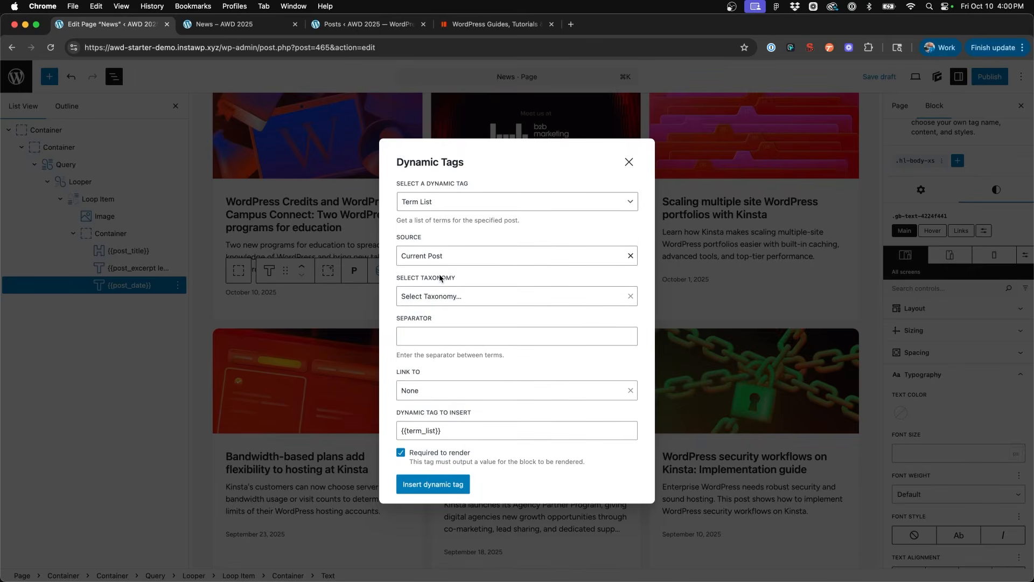
click(452, 255)
click(442, 278)
click(435, 297)
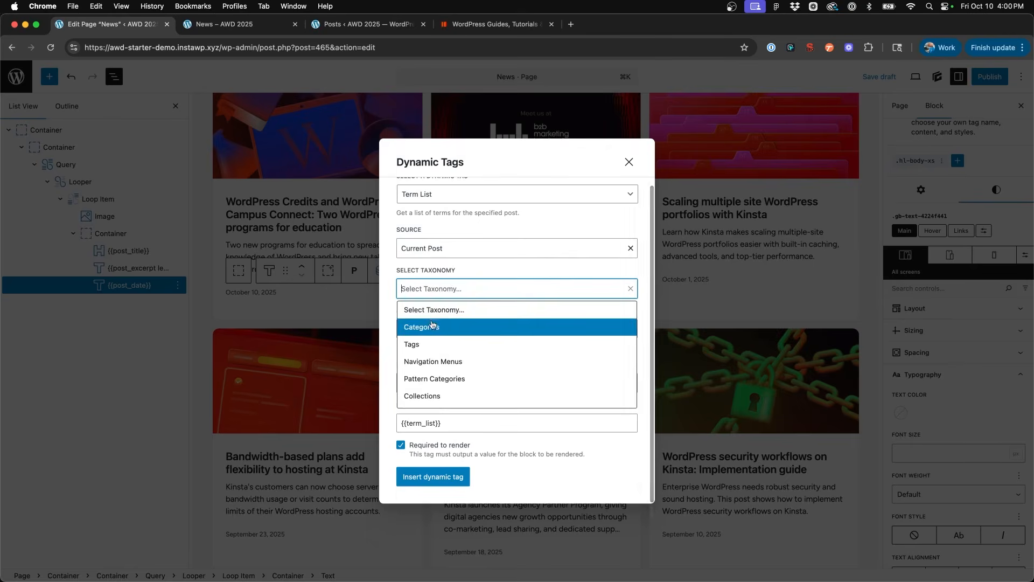
click(432, 326)
click(432, 324)
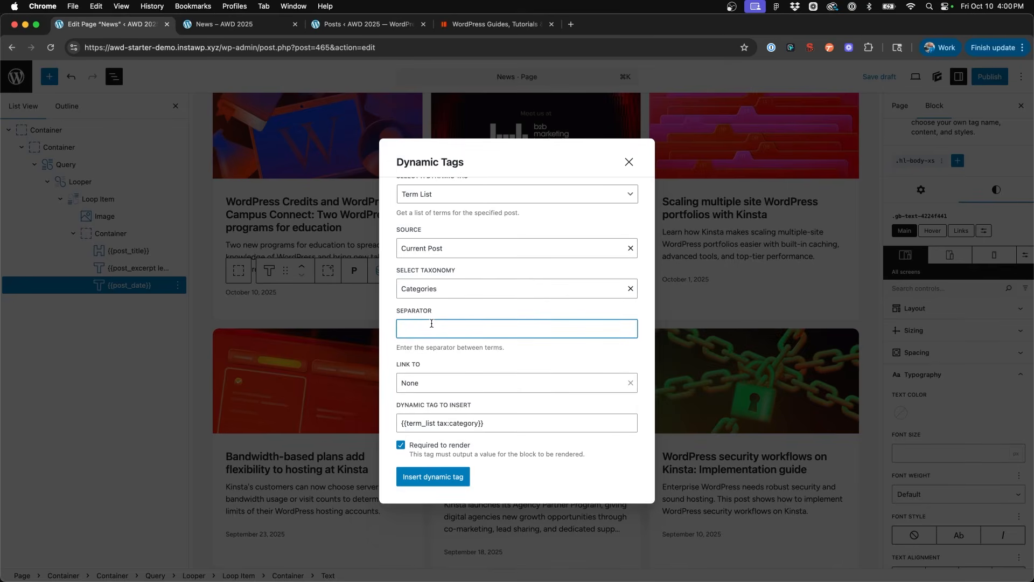
- Set the term separator to " • ", copy the generated dynamic tag, and close the dialog without inserting it
text(•)
click(514, 428)
key(super+c)
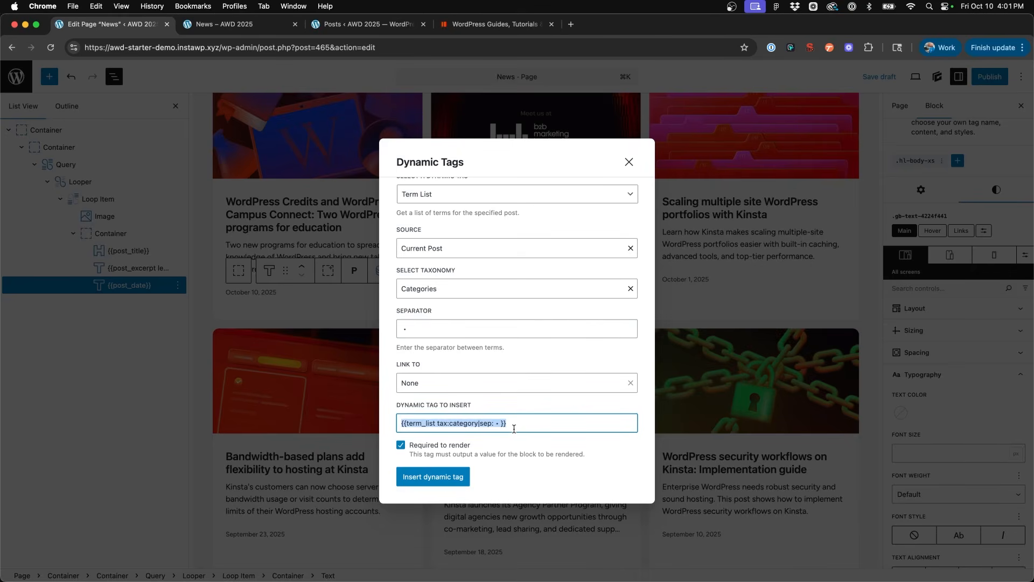
click(629, 161)
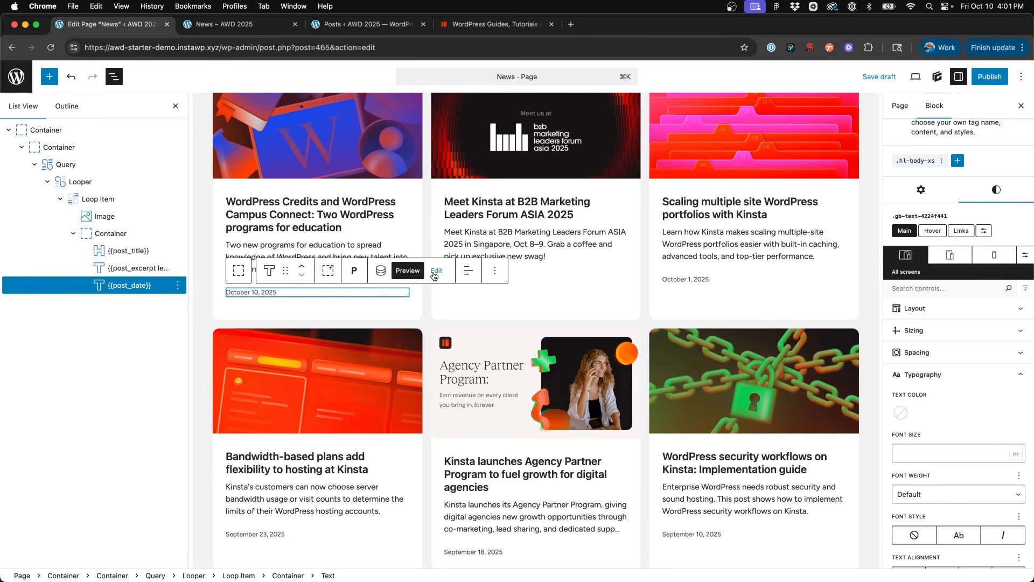
- Append " • " and the copied {{term_list tax:category|sep: • }} tag after {{post_date}}, and return the block to its preview
click(434, 274)
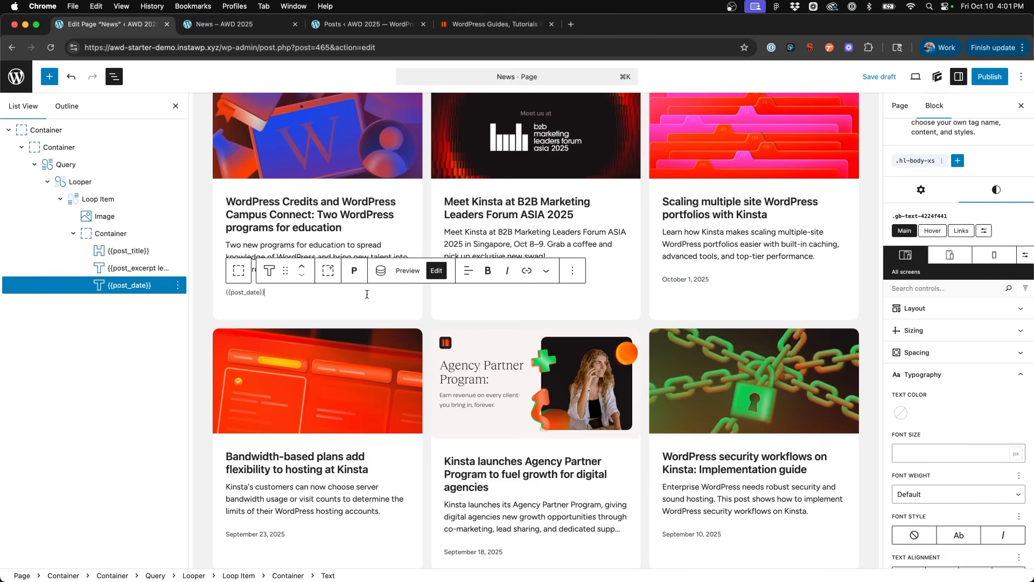
text(•)
key(super+v)
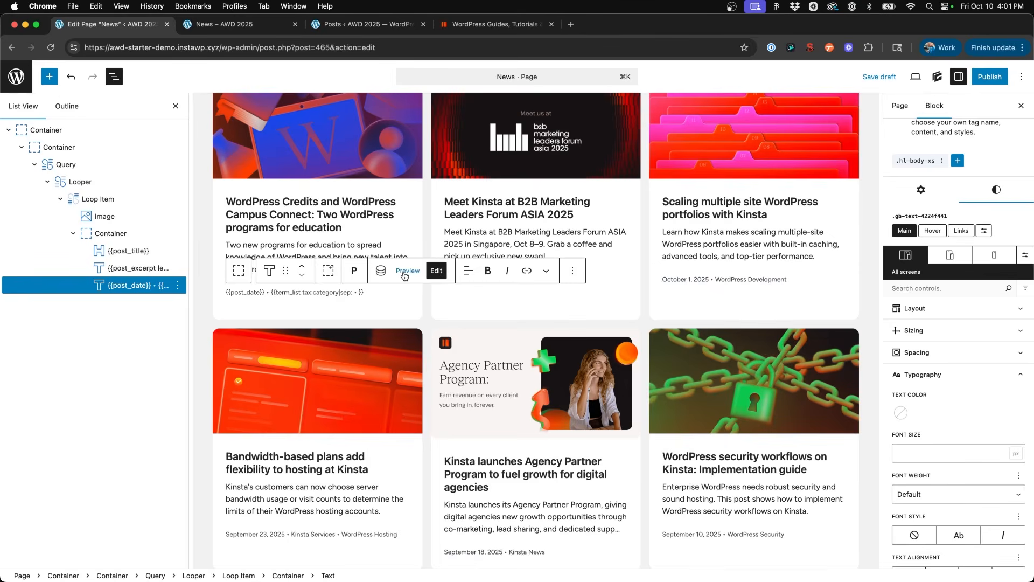
click(404, 271)
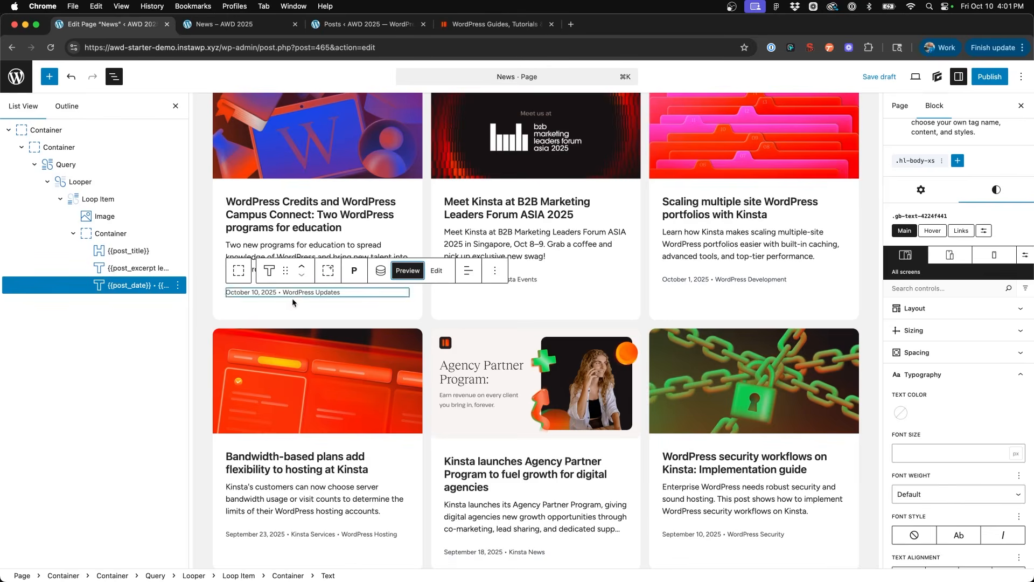
click(302, 214)
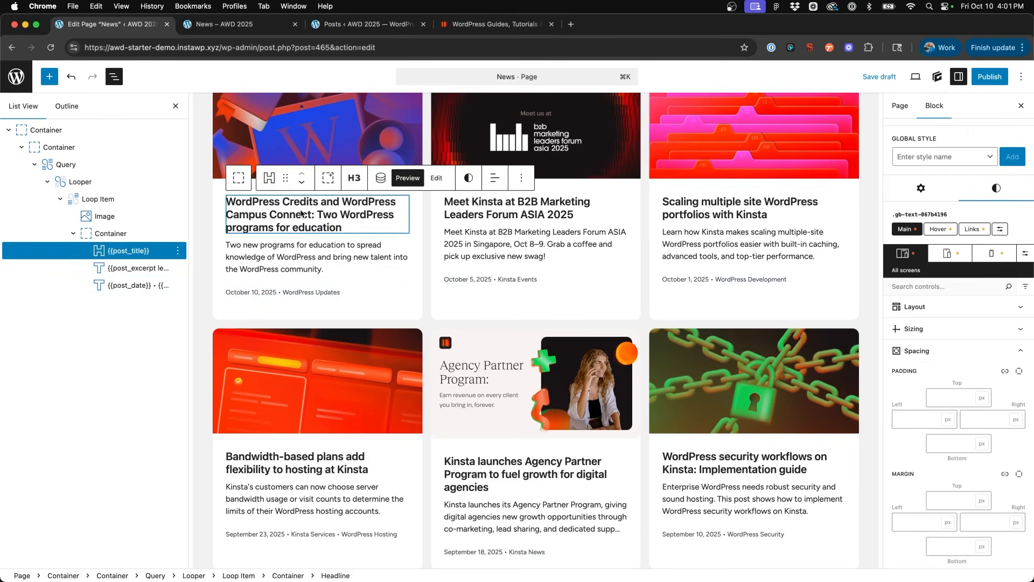
click(292, 294)
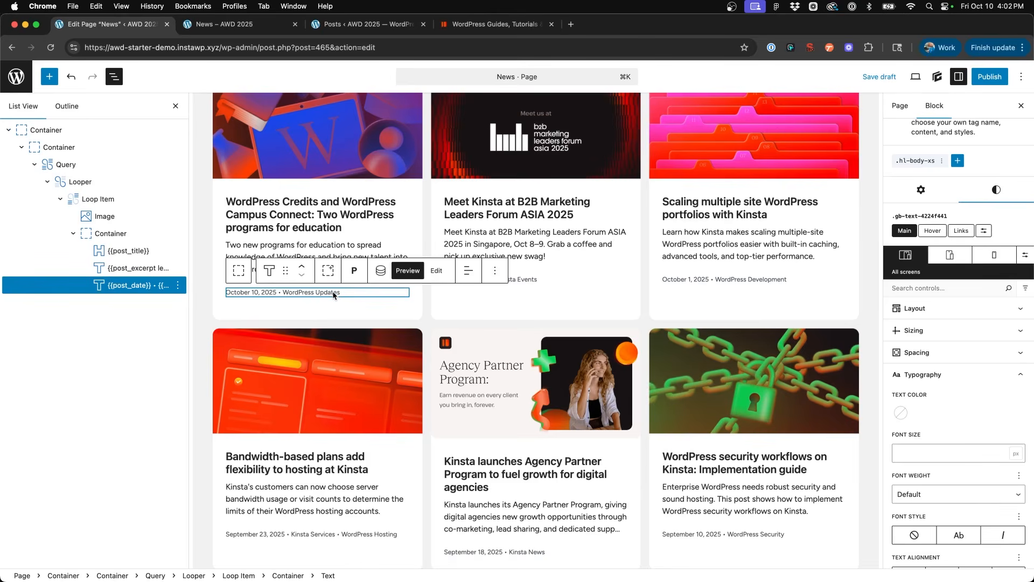
click(303, 251)
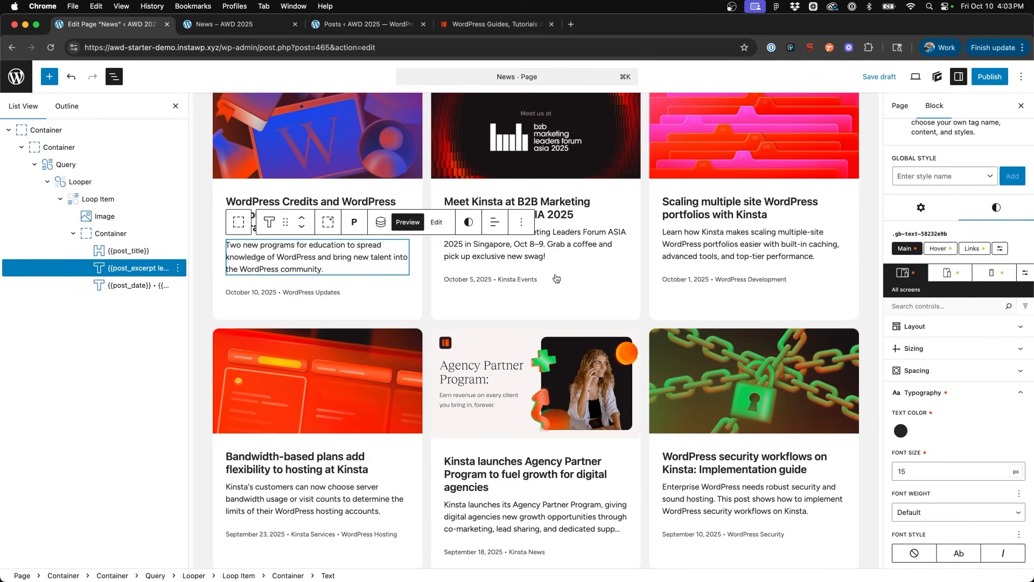
- Set the bottom margin of the post date and category text to 0 px
click(291, 294)
click(917, 353)
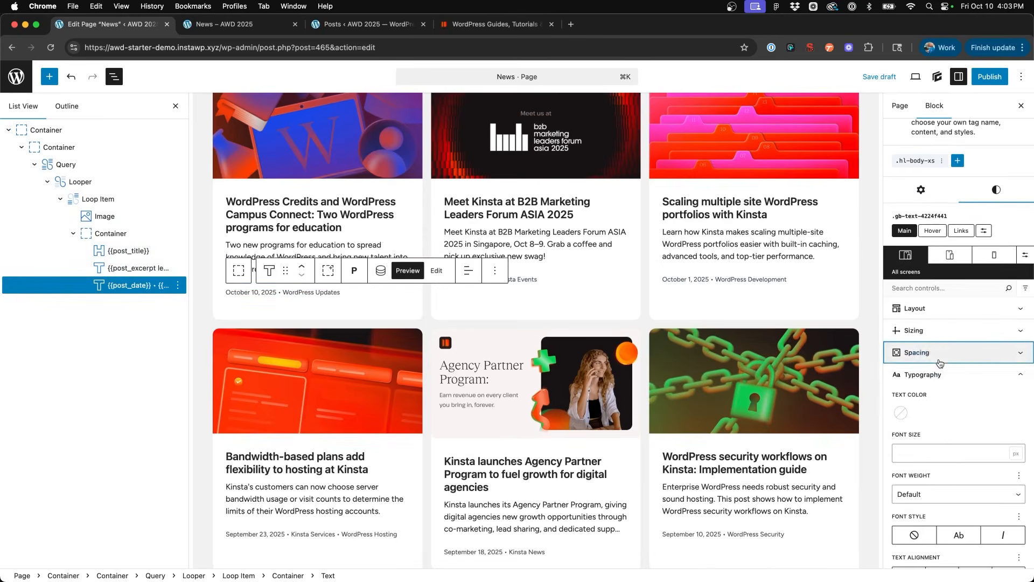
click(957, 485)
text(0)
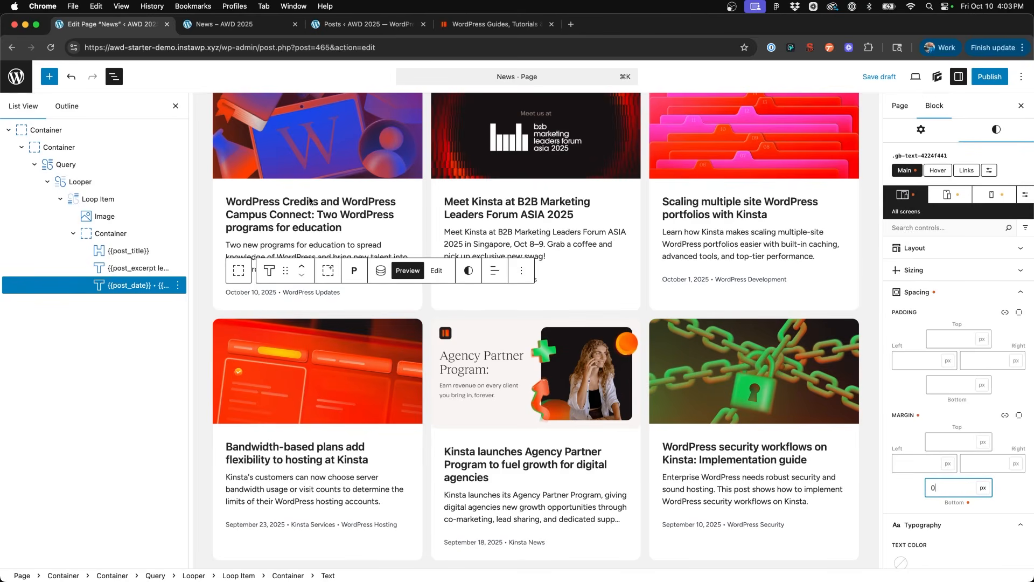
scroll(318, 200, down, 1)
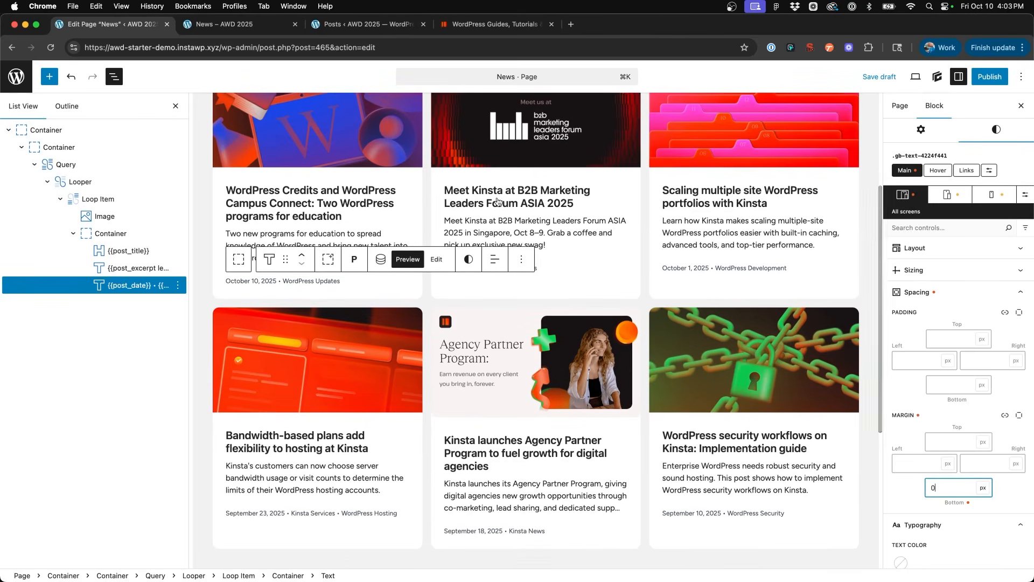
click(330, 198)
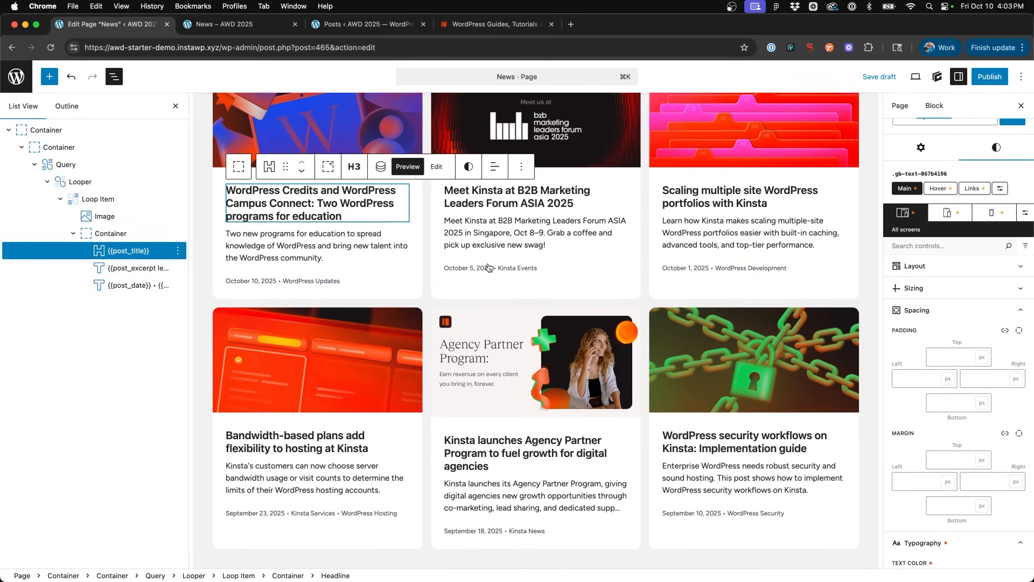
scroll(489, 268, down, 1)
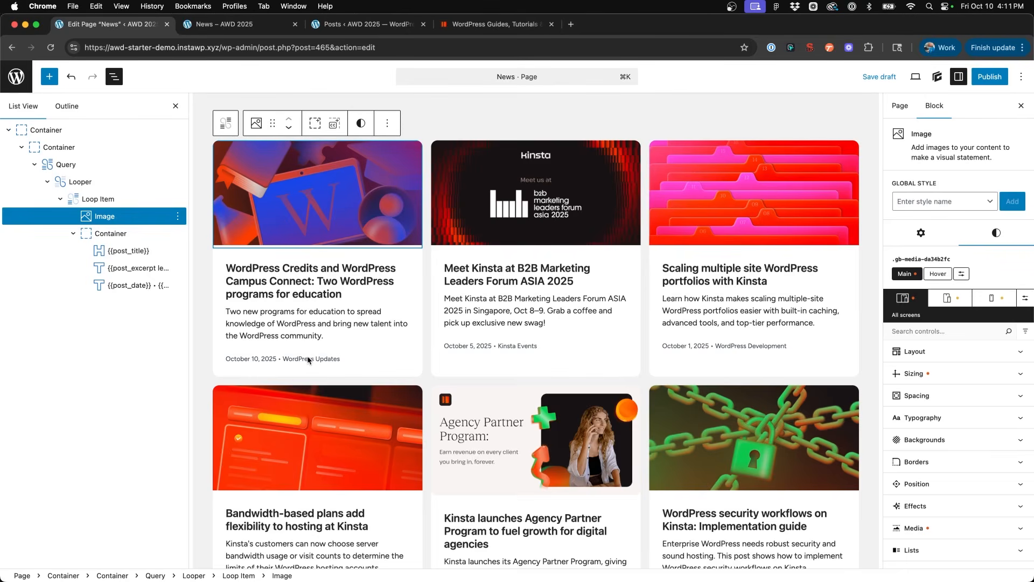
click(285, 273)
scroll(280, 323, up, 3)
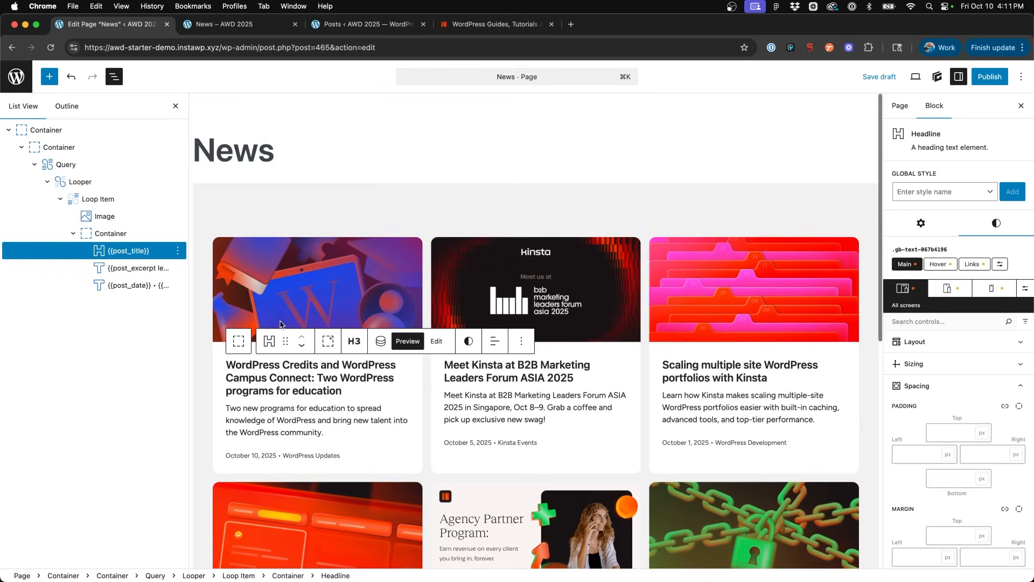
- Wrap the post title and post excerpt blocks together in a new container inside the card's content container
click(143, 266)
click(142, 251)
shift+click(139, 268)
scroll(263, 340, down, 5)
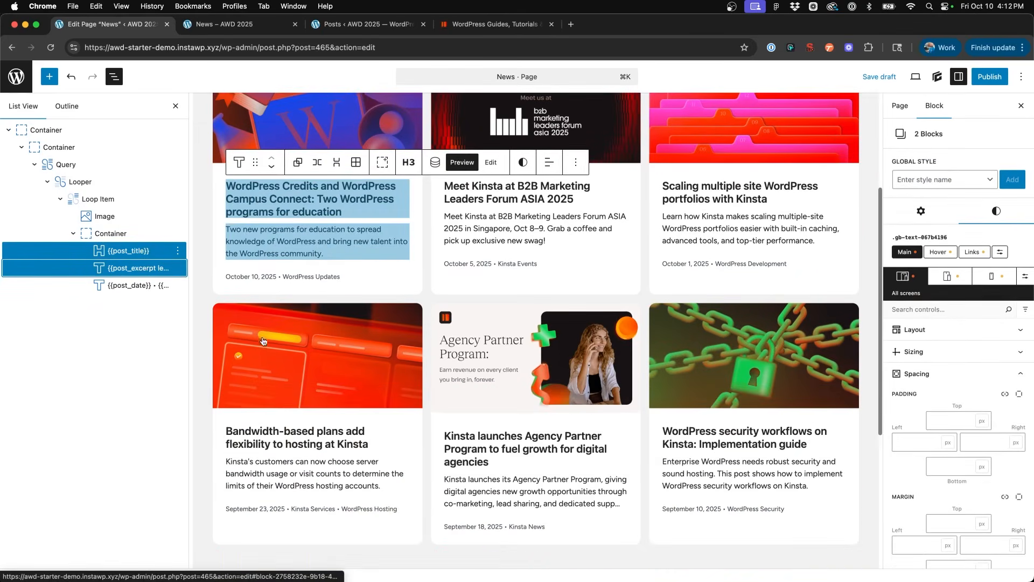
click(383, 162)
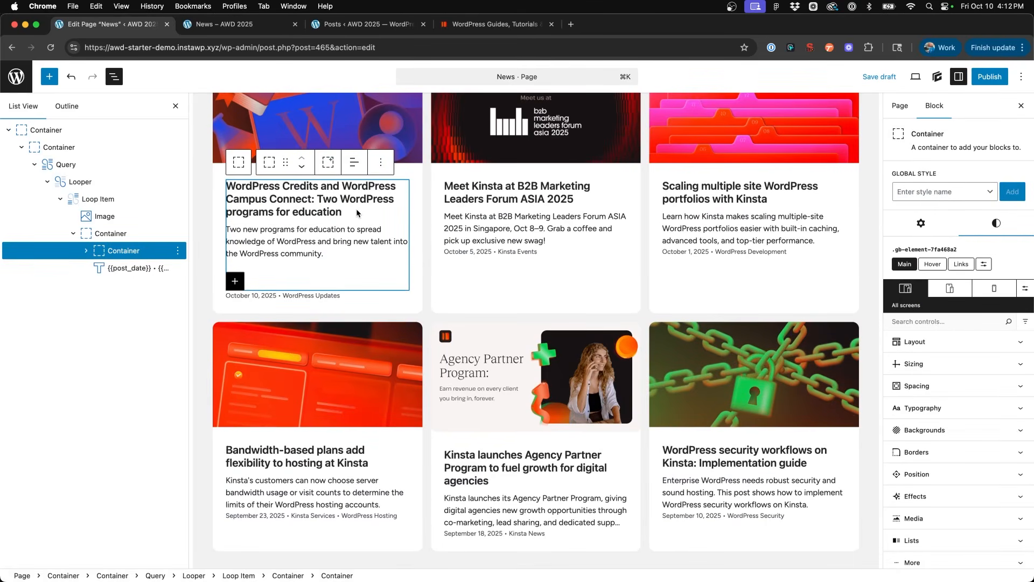
- Set the inner title and excerpt container to a Flex display with Column direction and a flex grow of 1
click(932, 342)
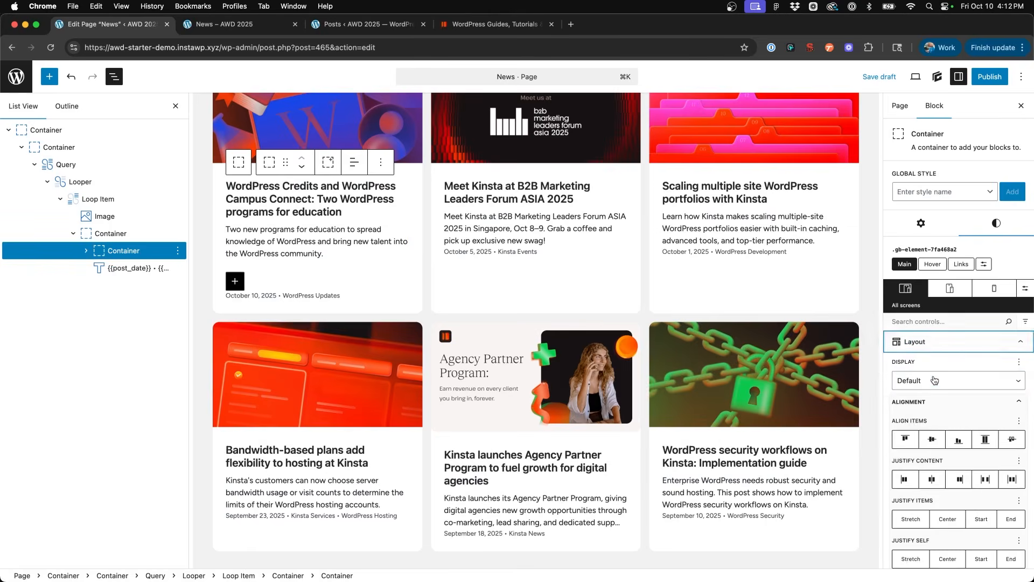
click(934, 381)
click(935, 405)
scroll(962, 390, down, 3)
scroll(962, 391, down, 5)
click(992, 405)
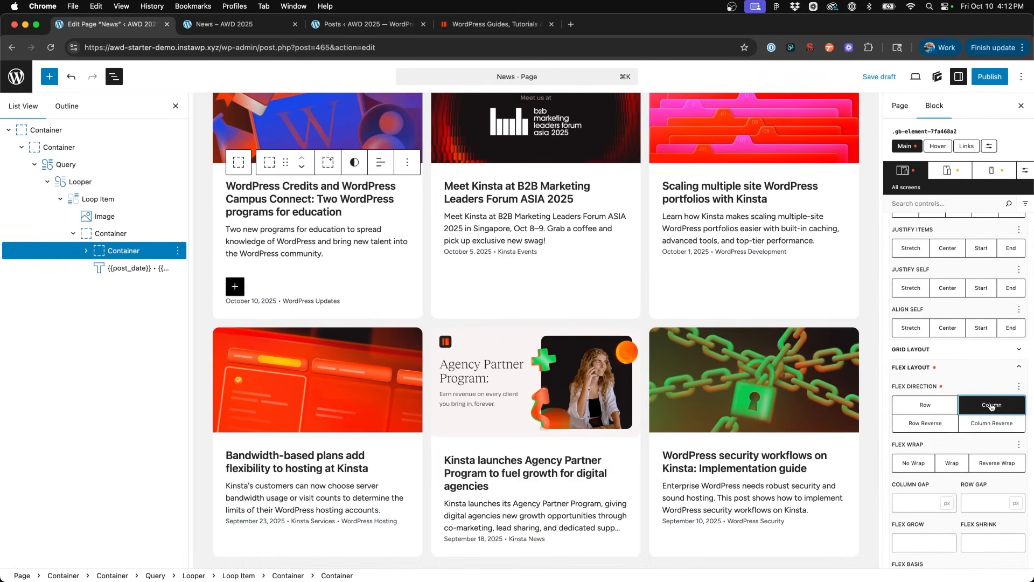
scroll(992, 406, down, 4)
click(909, 452)
text(1)
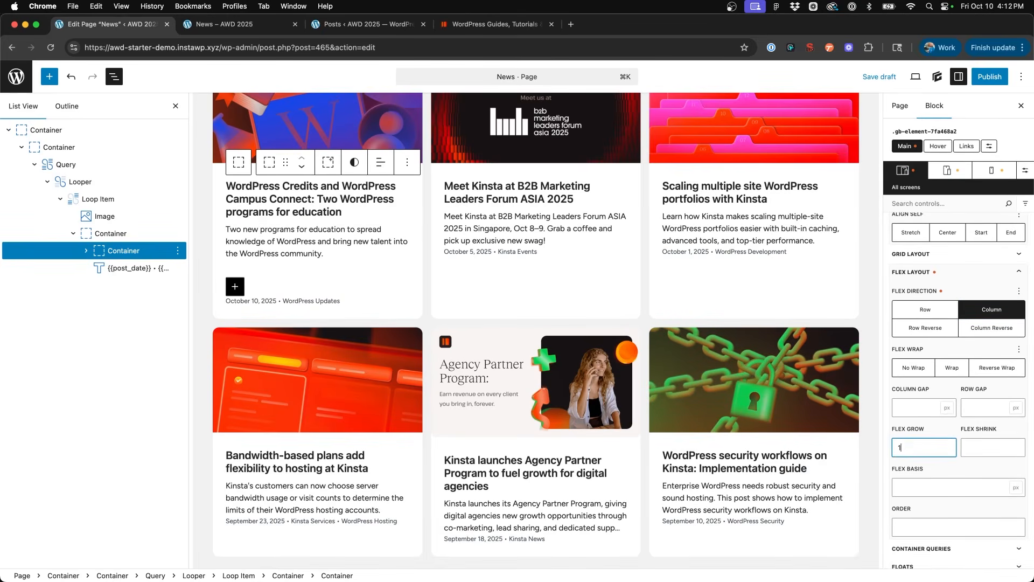
scroll(986, 371, up, 4)
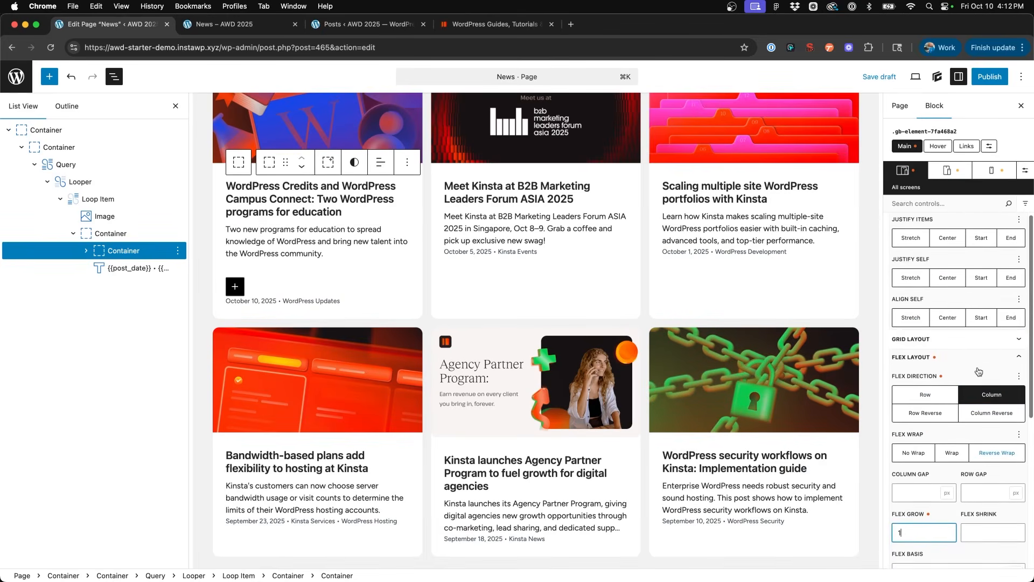
- Give the card's outer content container a Flex display with Column direction and a flex grow of 1
click(126, 233)
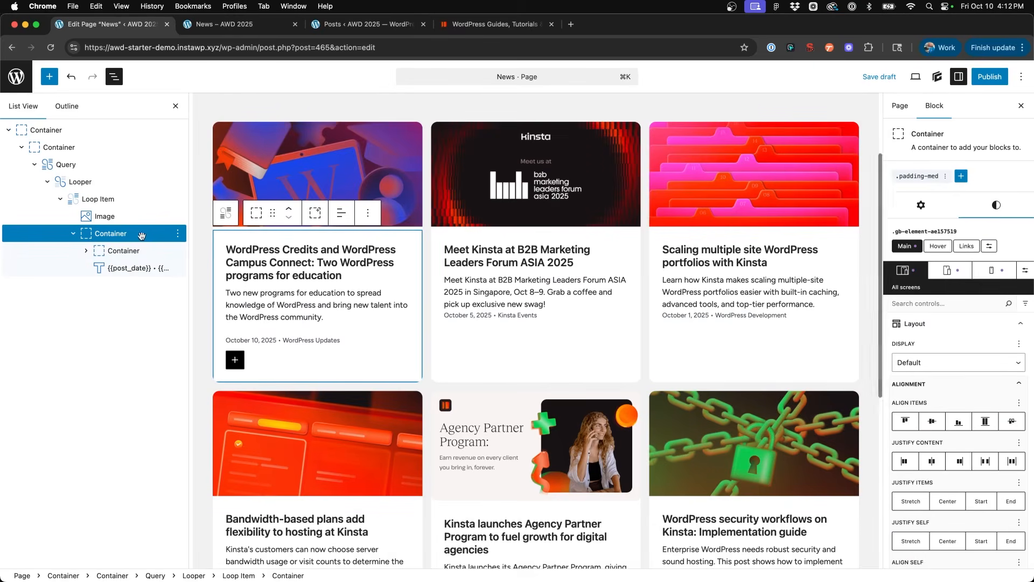
click(931, 368)
click(907, 386)
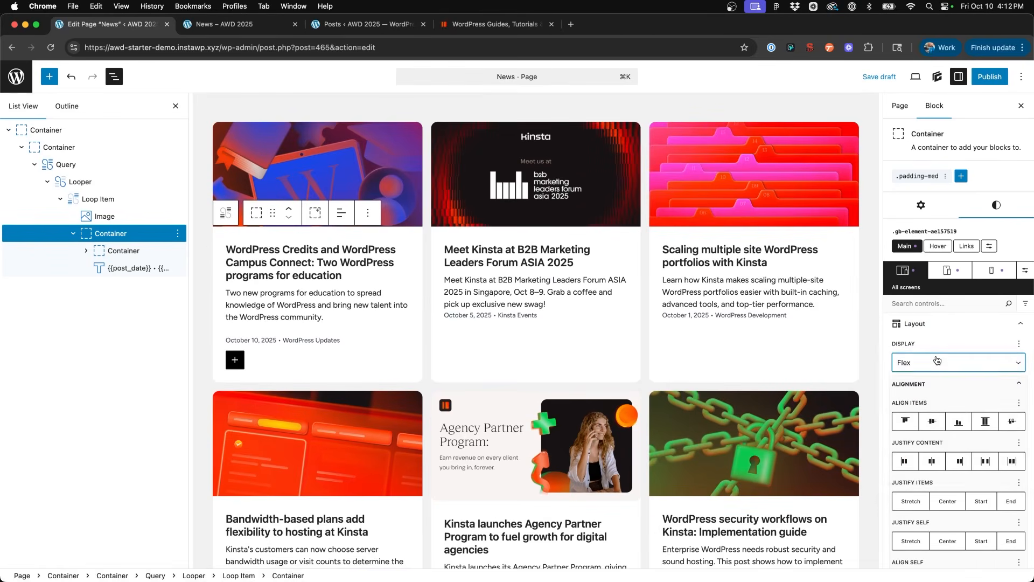
scroll(916, 366, down, 2)
scroll(970, 344, down, 4)
click(992, 373)
scroll(927, 323, down, 3)
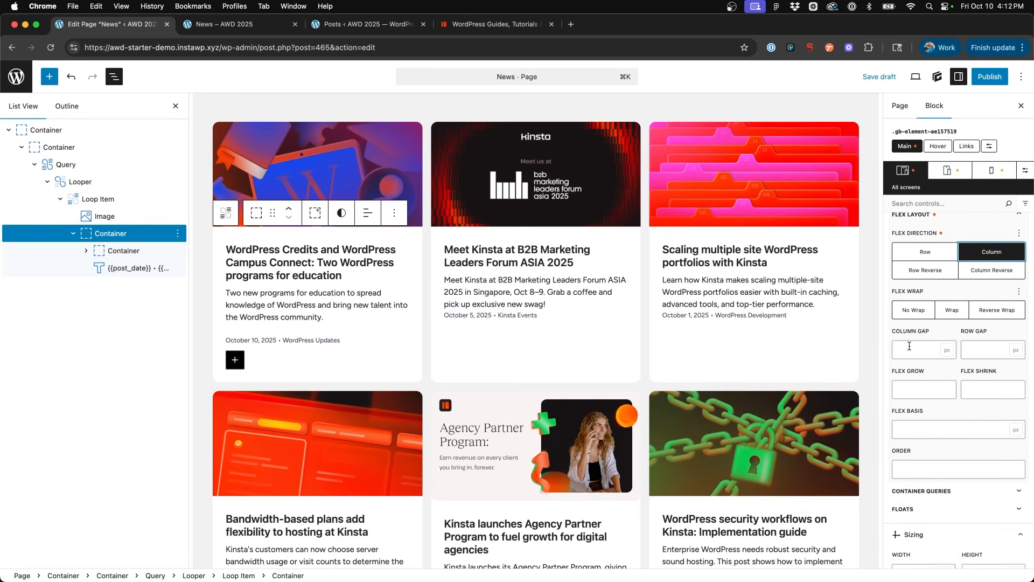
click(910, 383)
text(1)
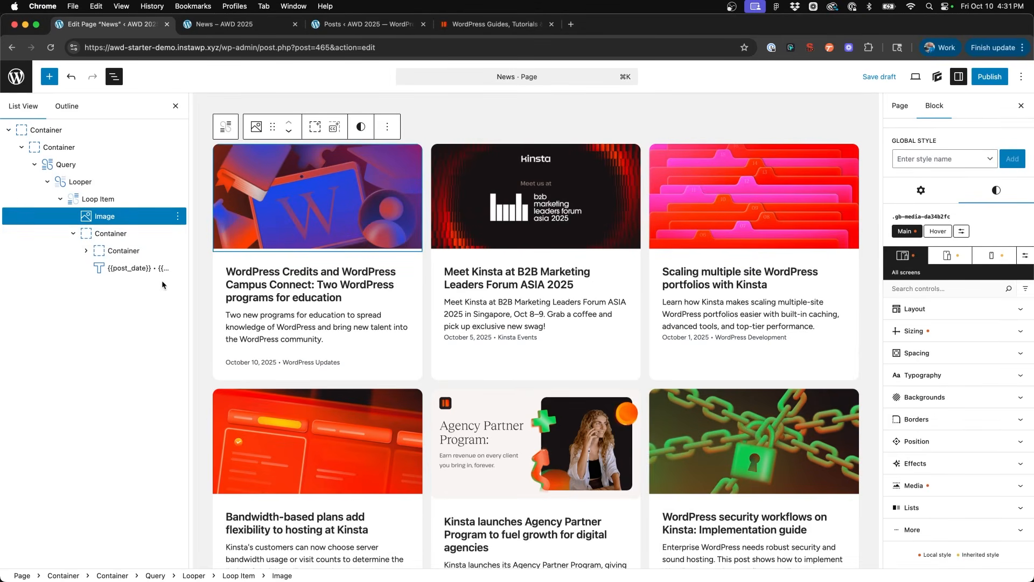
- Set the Loop Item's display to Flex with its flex direction as Column
click(93, 200)
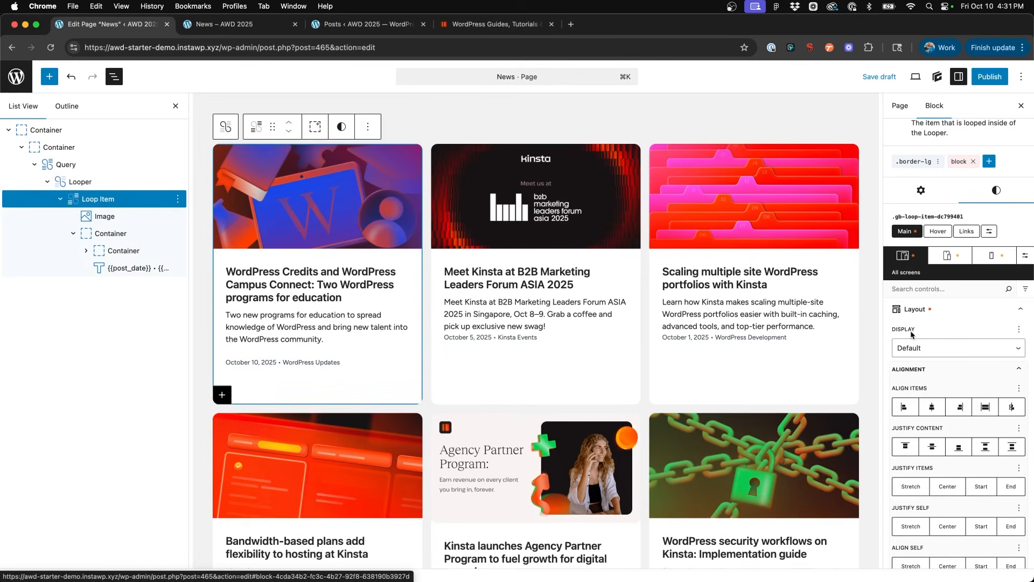
click(918, 347)
click(921, 372)
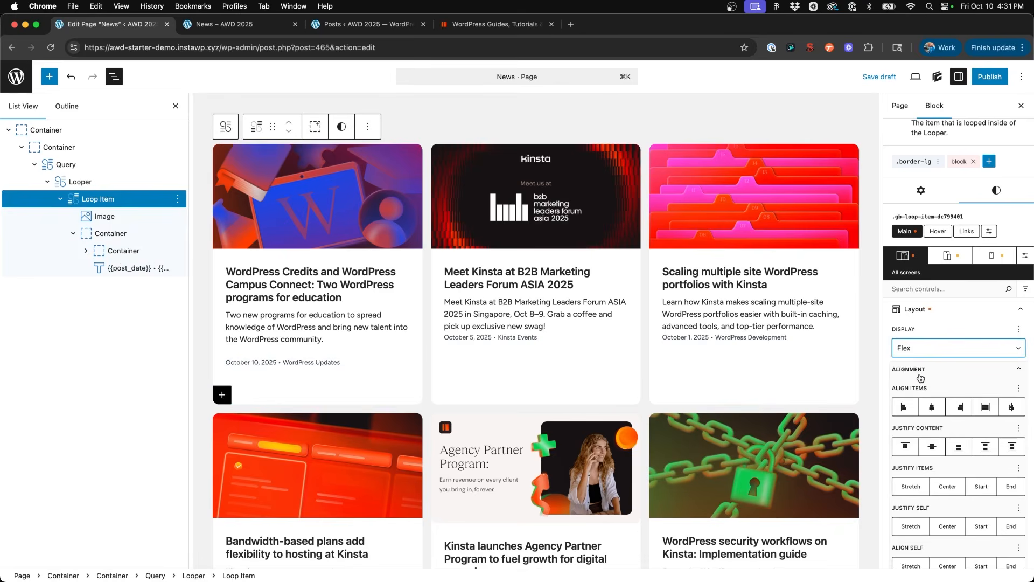
scroll(920, 377, down, 3)
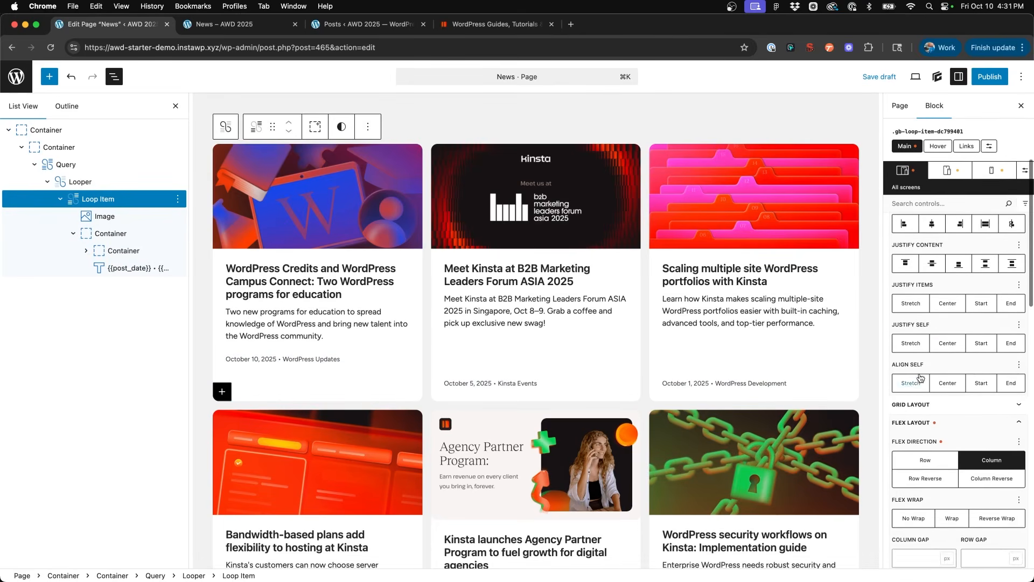
click(992, 460)
click(992, 460)
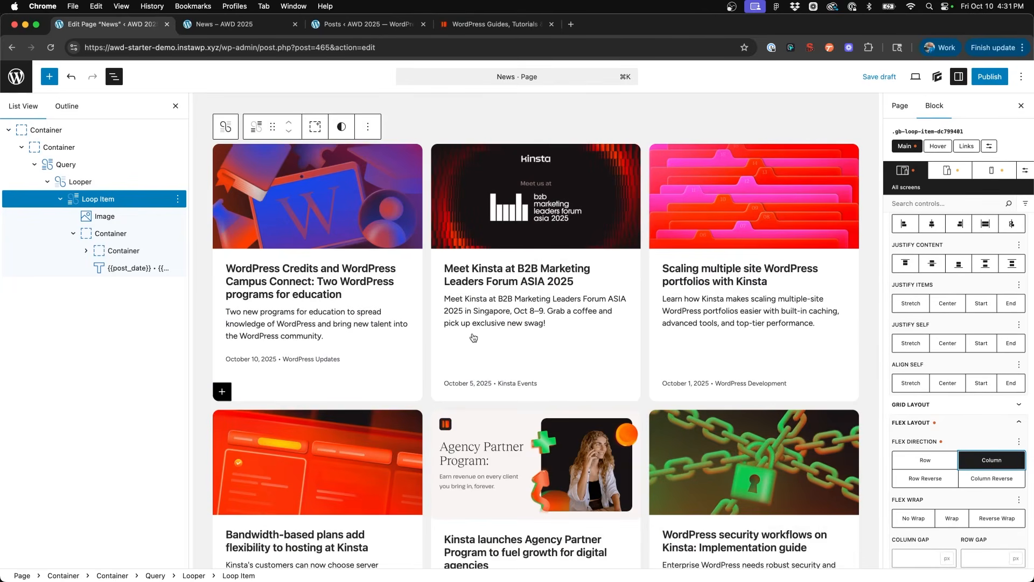
- Set the row gap of the card's outer content container to 1.5rem
click(469, 179)
scroll(469, 179, down, 2)
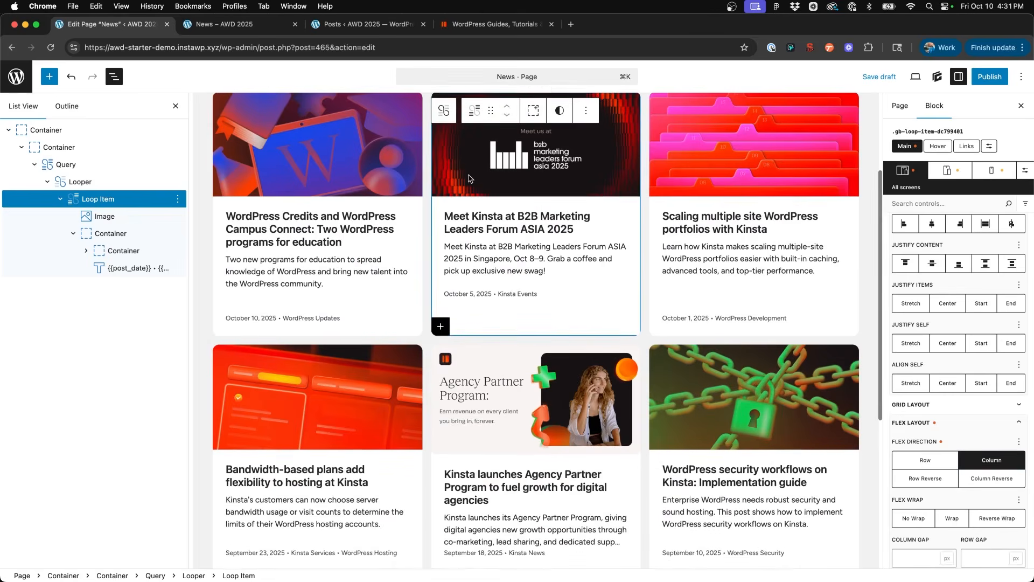
click(202, 247)
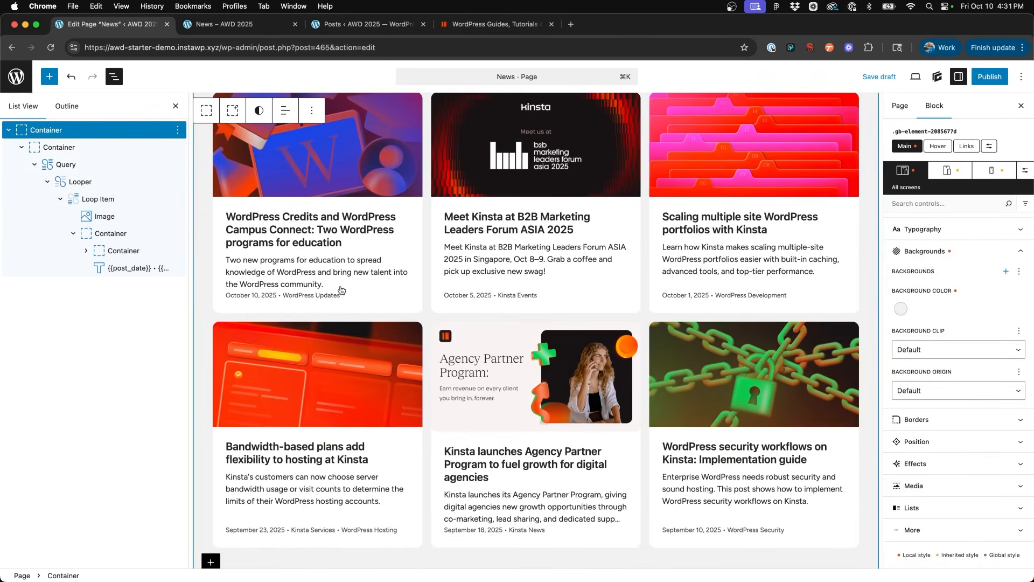
scroll(556, 296, down, 2)
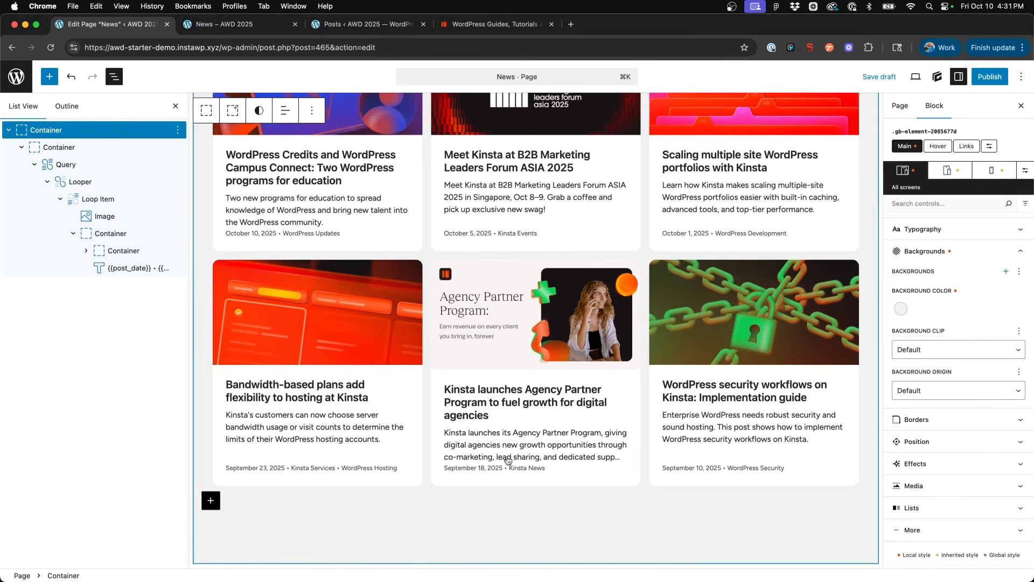
scroll(507, 458, down, 1)
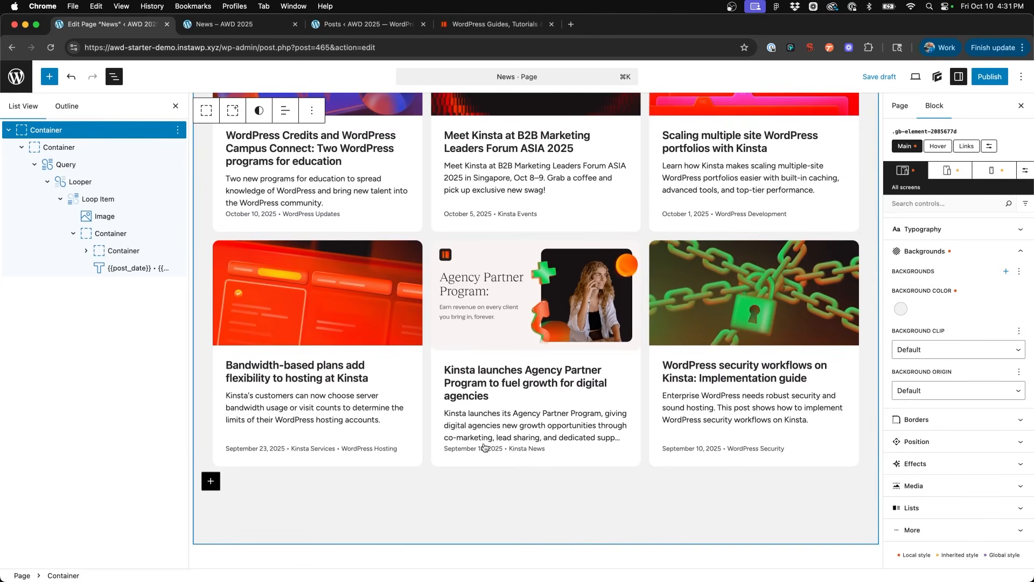
scroll(485, 447, up, 5)
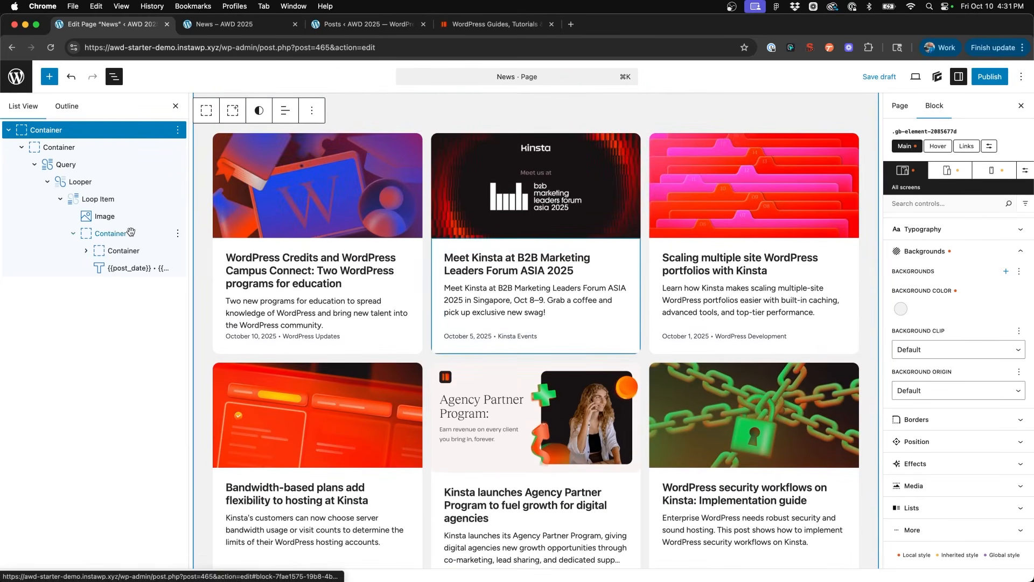
click(131, 233)
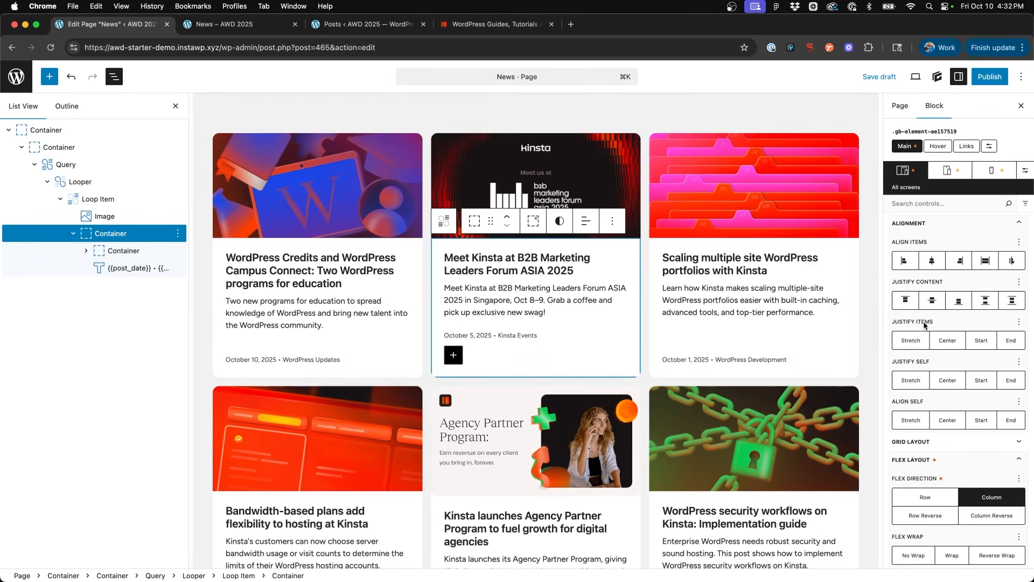
scroll(922, 324, down, 8)
click(975, 373)
text(1.5rem)
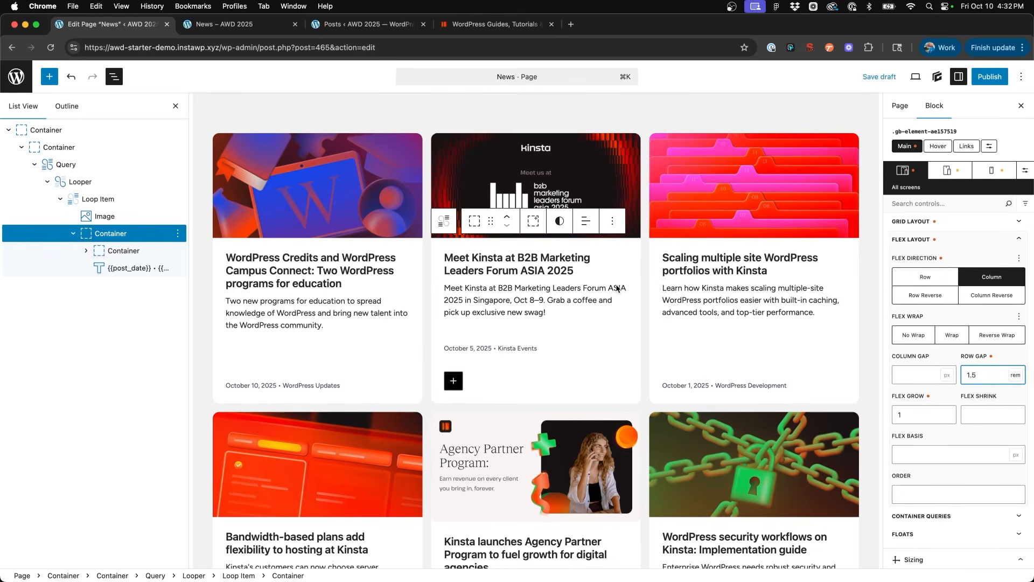
- Examine both rows of cards for text spacing, date alignment and image heights
click(508, 262)
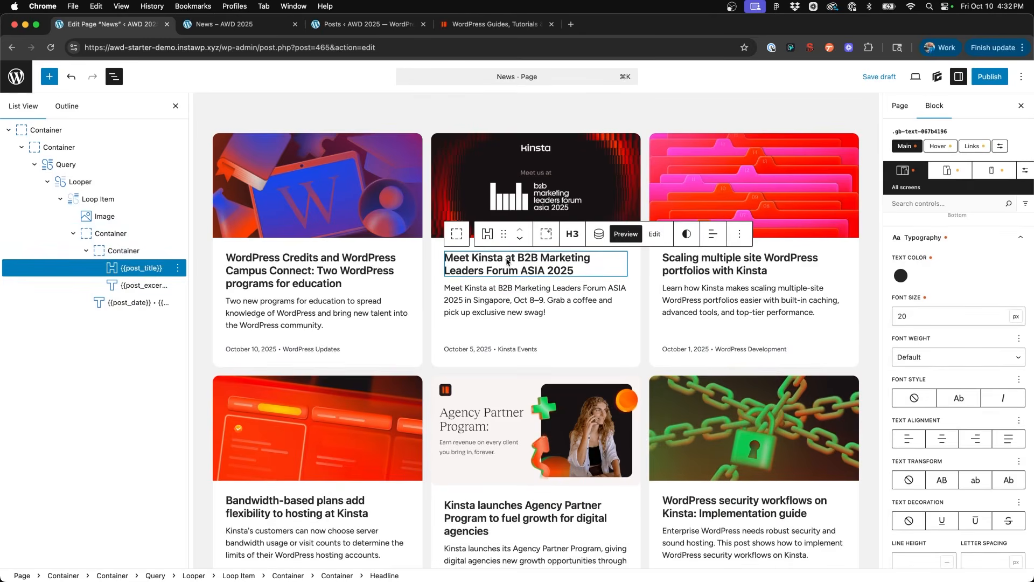
scroll(508, 262, down, 5)
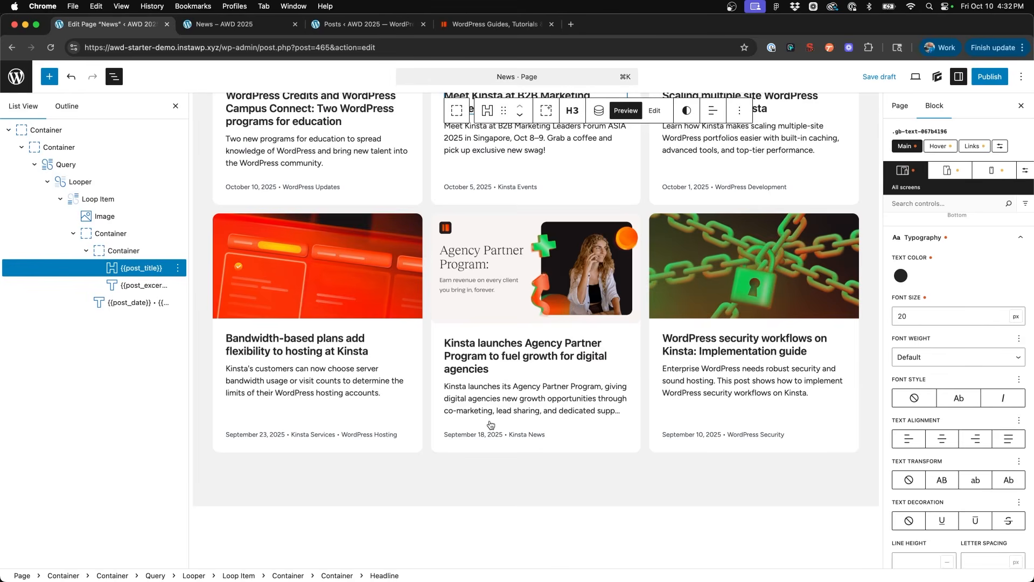
scroll(489, 427, up, 5)
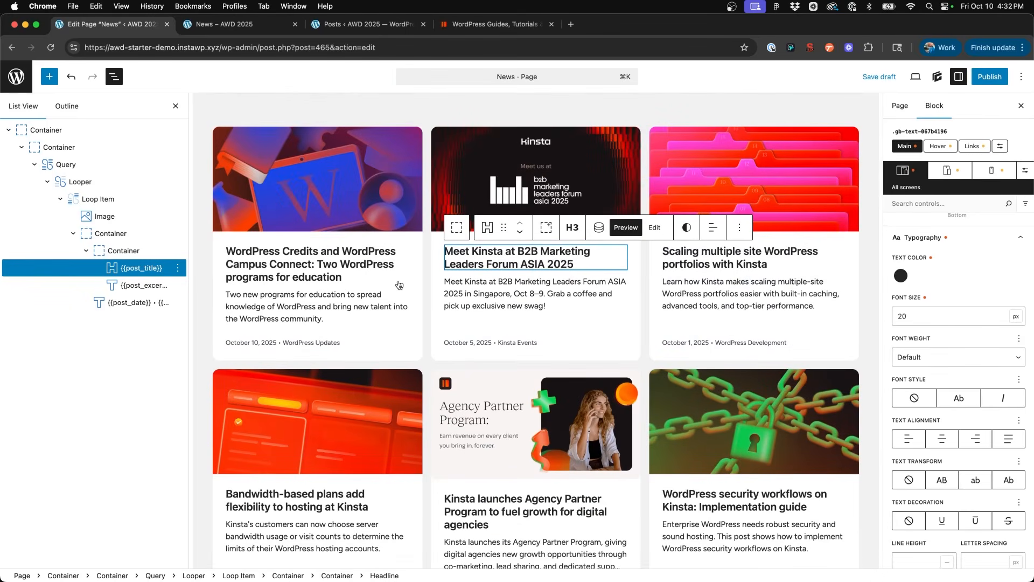
scroll(234, 335, up, 1)
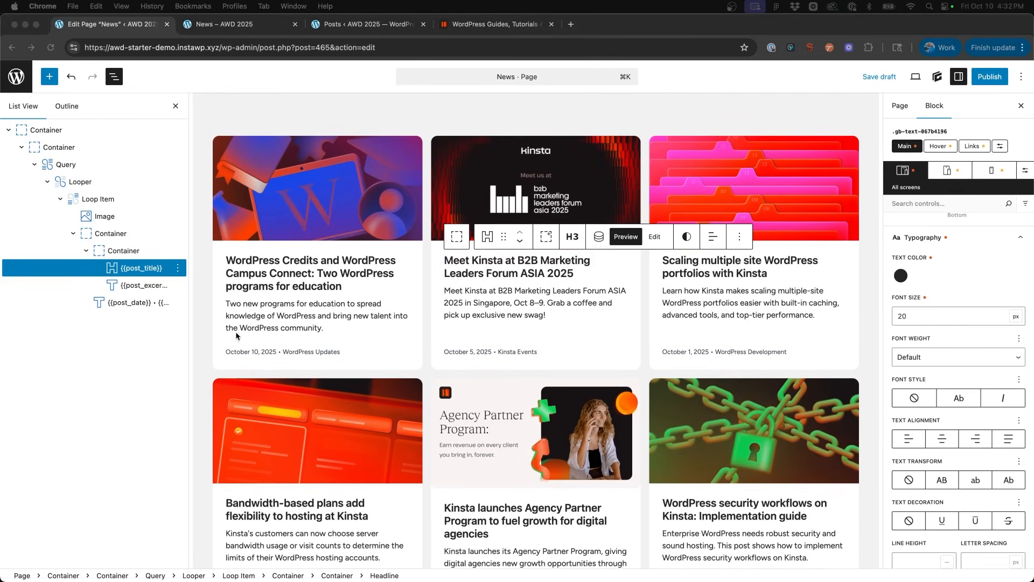
scroll(518, 429, down, 7)
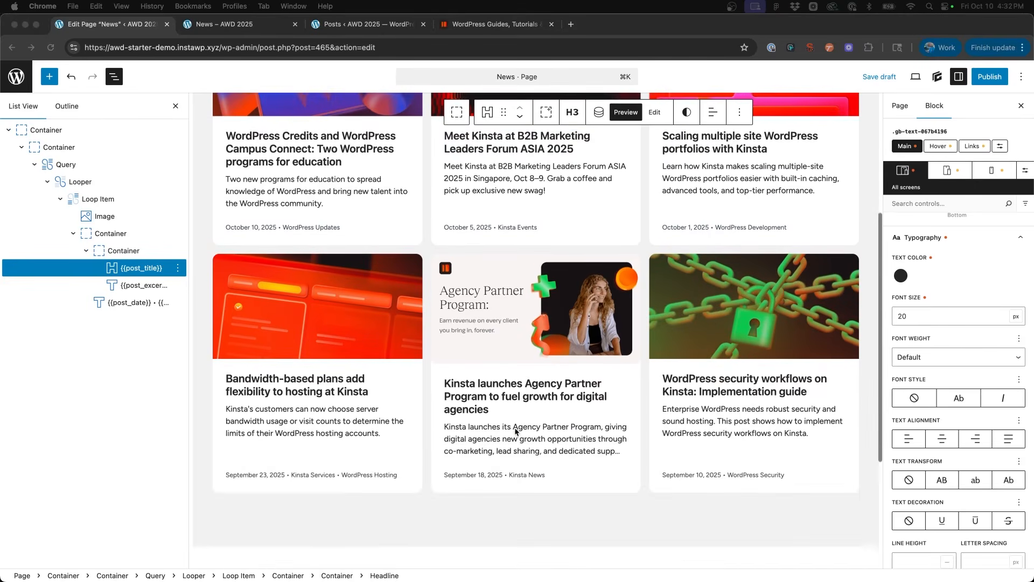
click(477, 318)
scroll(447, 323, up, 1)
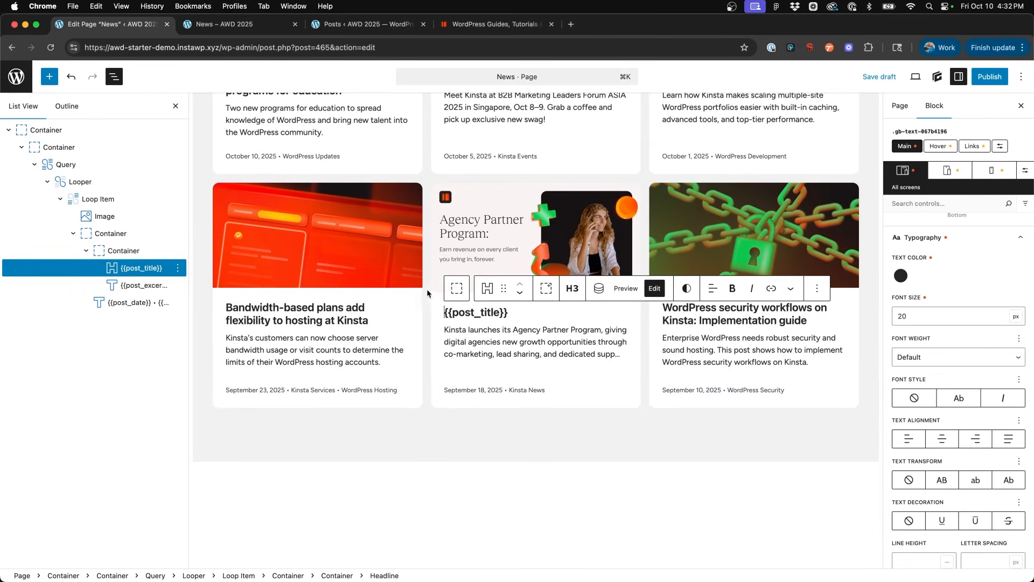
scroll(430, 288, up, 5)
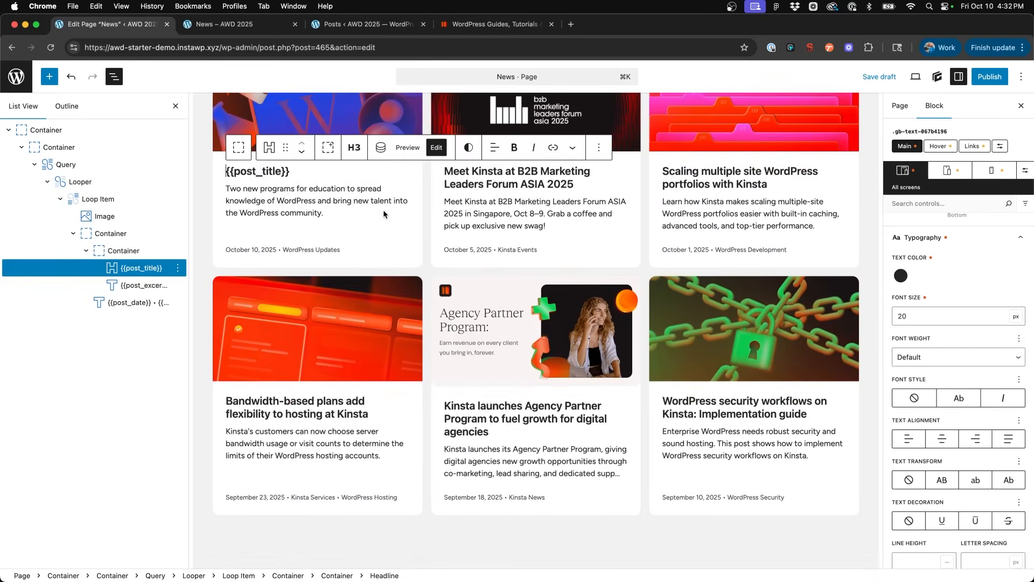
- Set the height of the card's featured image to 195 px
scroll(384, 215, up, 3)
click(384, 215)
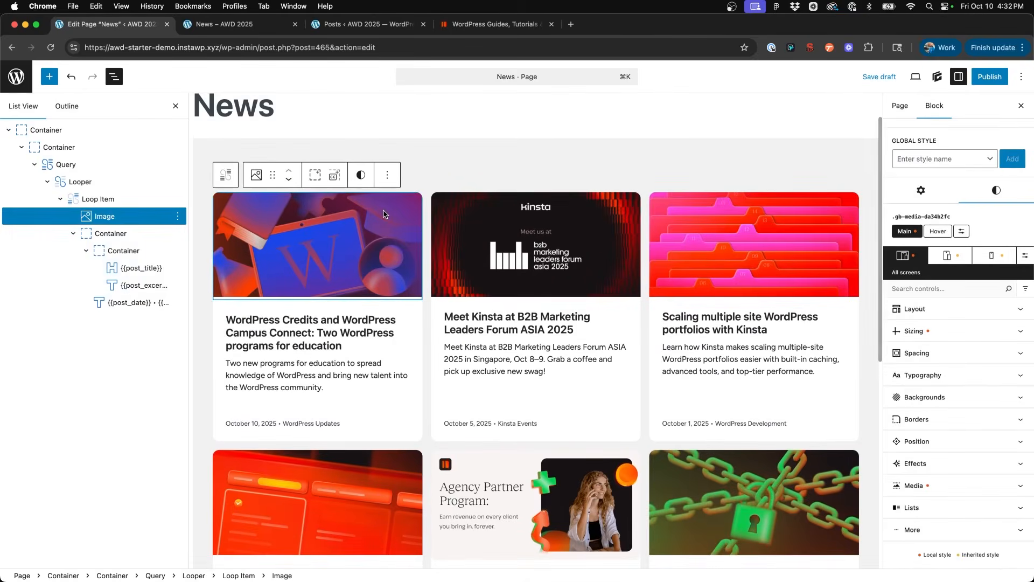
click(918, 333)
double_click(981, 372)
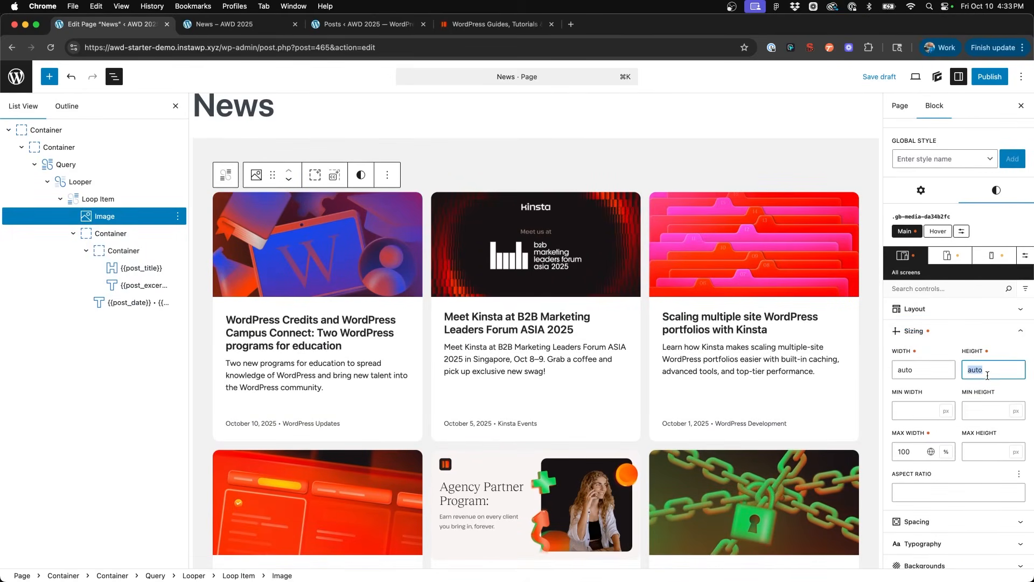
text(195)
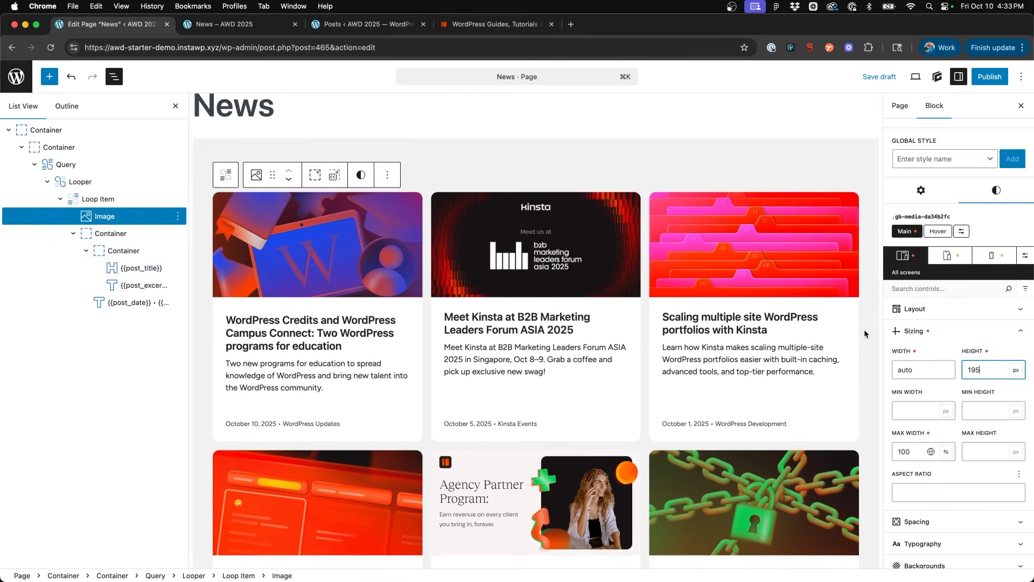
scroll(996, 361, down, 1)
scroll(996, 364, down, 3)
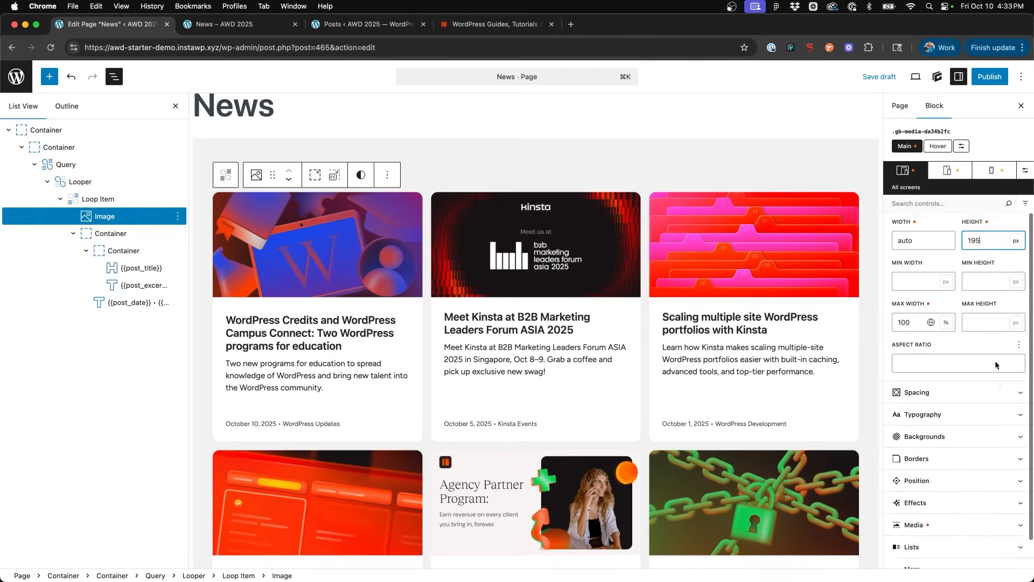
- Check the featured image's object fit setting and compare the image heights across both rows of cards
click(954, 486)
scroll(951, 477, down, 4)
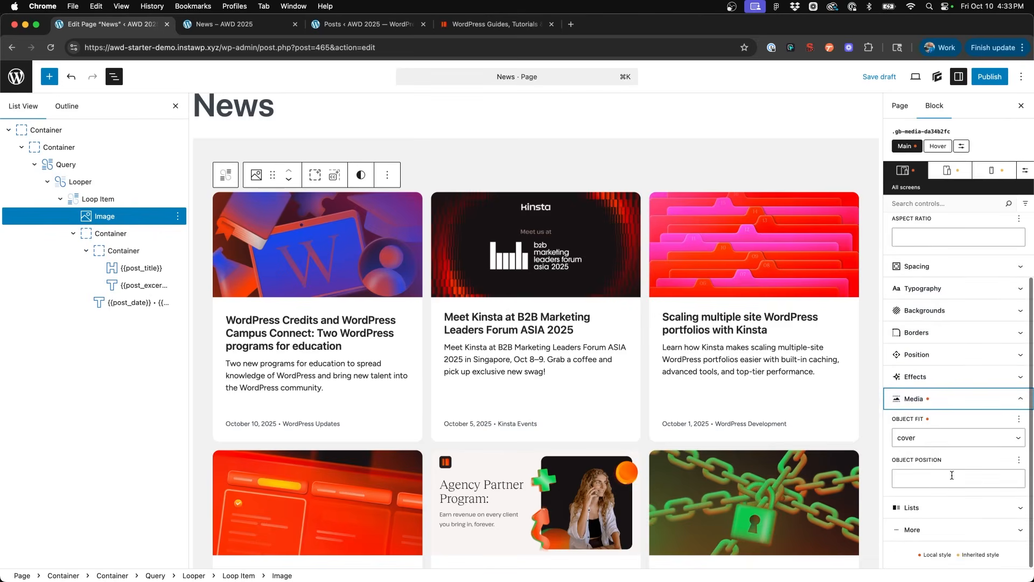
click(924, 438)
click(924, 439)
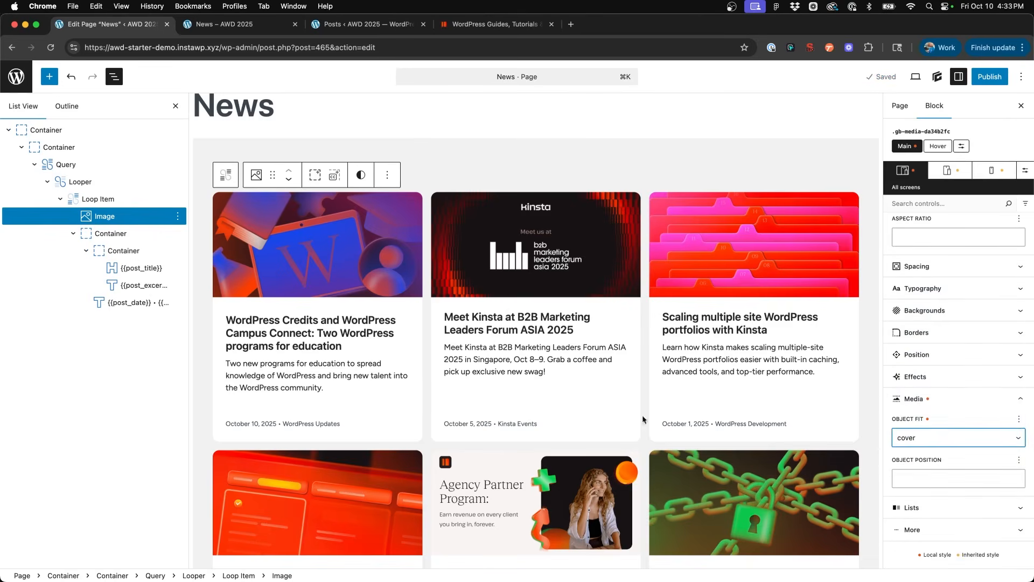
scroll(633, 418, down, 3)
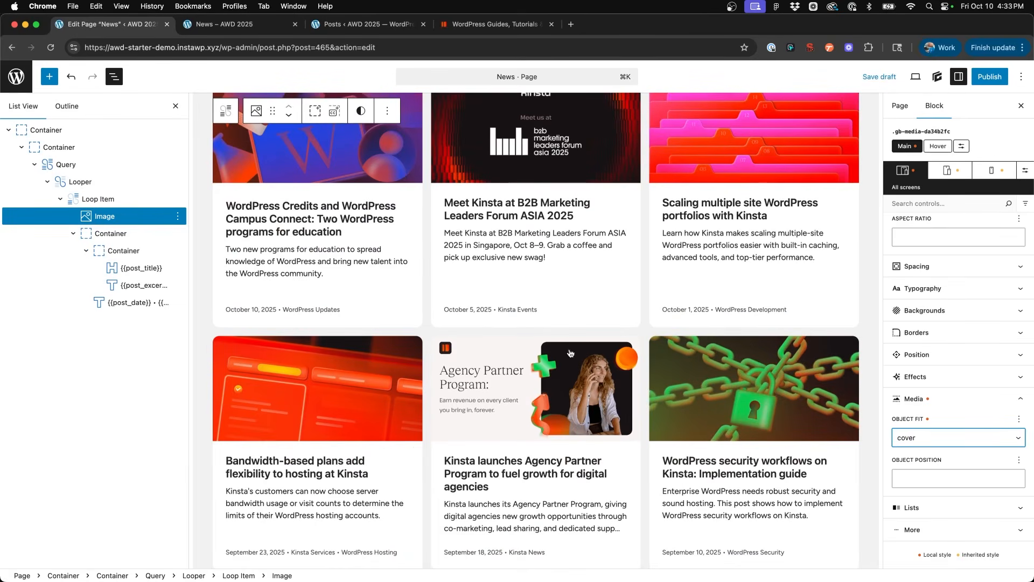
scroll(355, 337, up, 3)
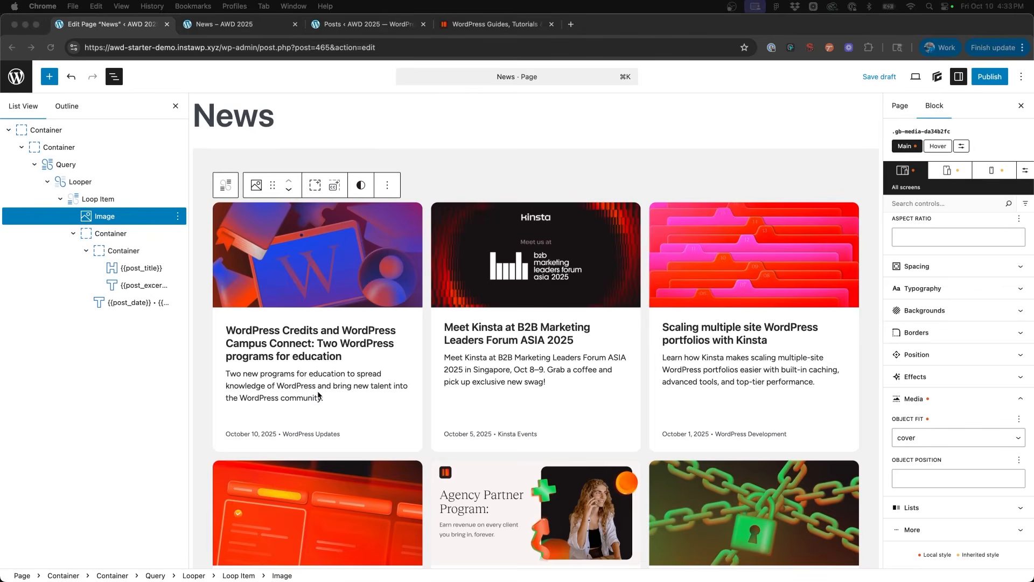
scroll(300, 319, down, 1)
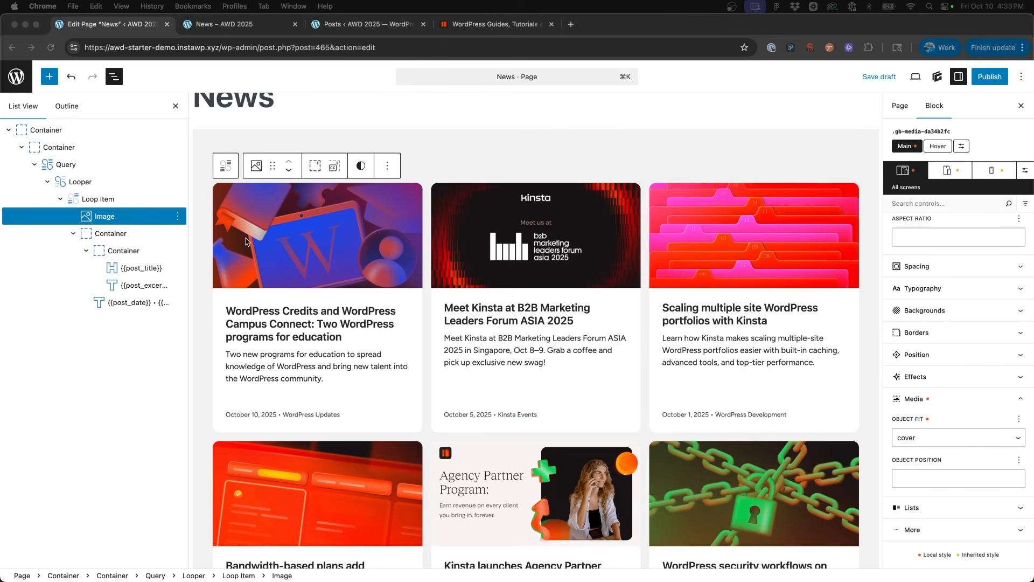
- Compare with the Kinsta blog's cards and give the Loop Item a 1 px border on all sides
click(487, 25)
scroll(114, 160, up, 1)
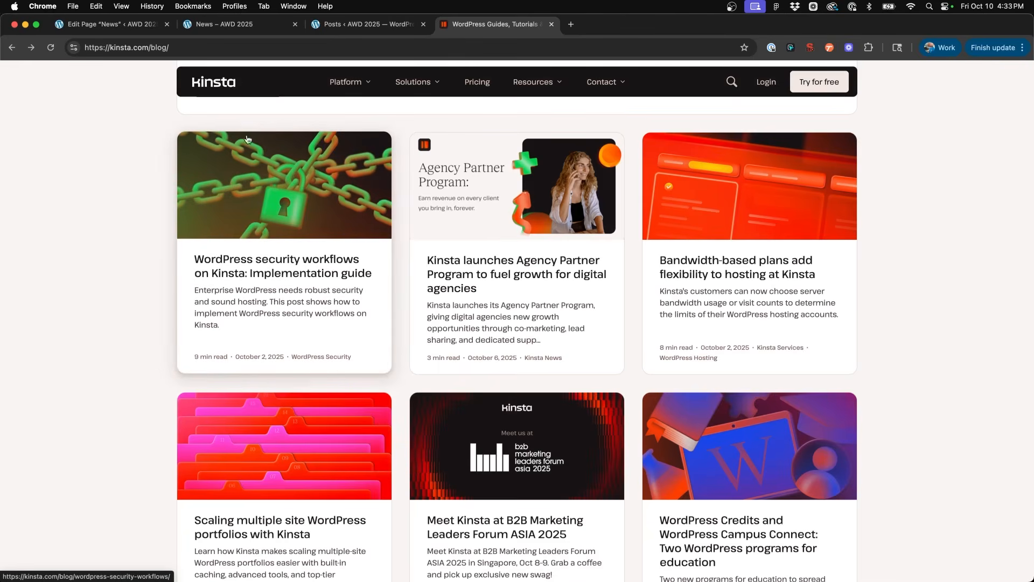
click(141, 30)
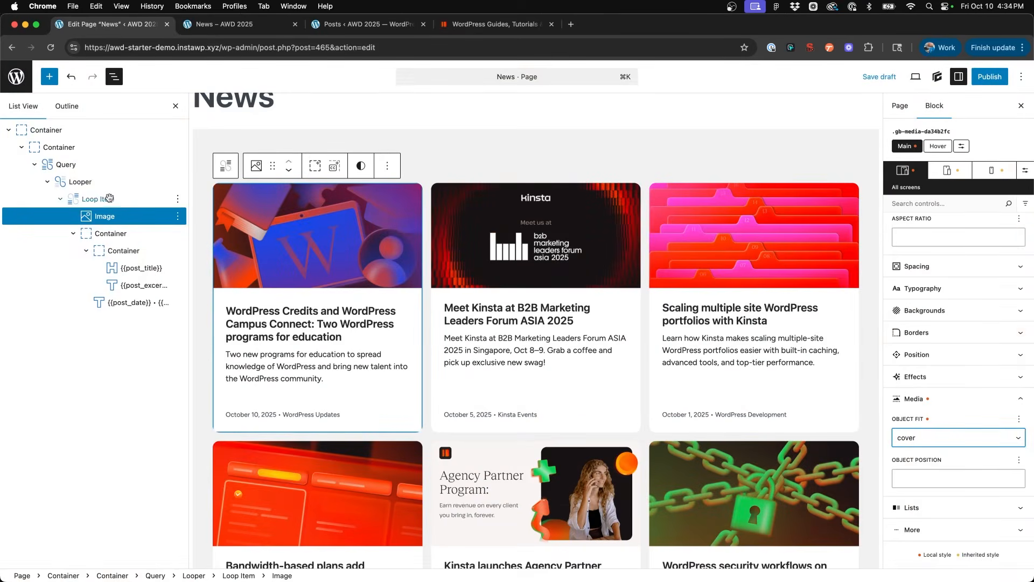
click(98, 200)
scroll(967, 329, down, 6)
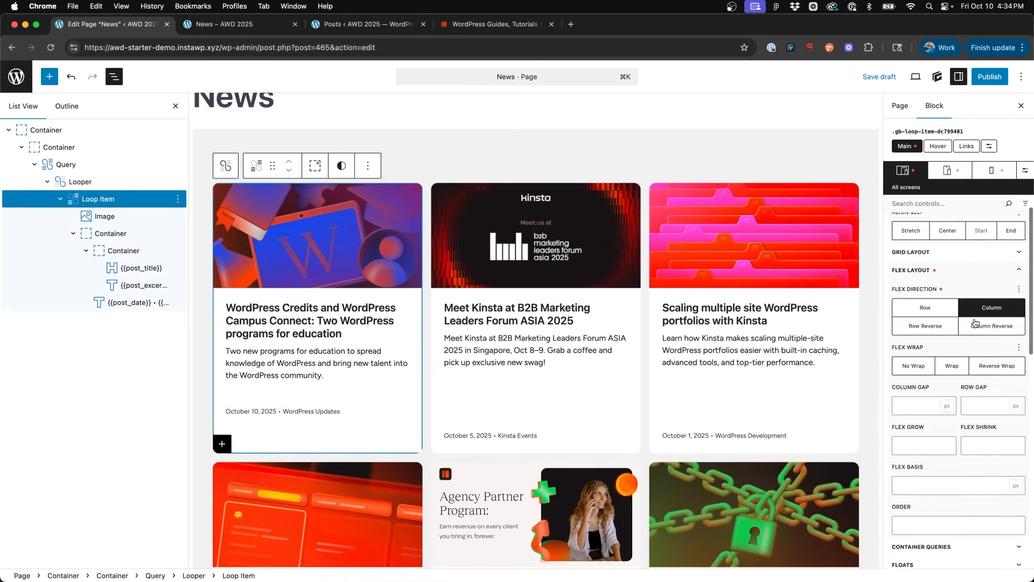
click(956, 386)
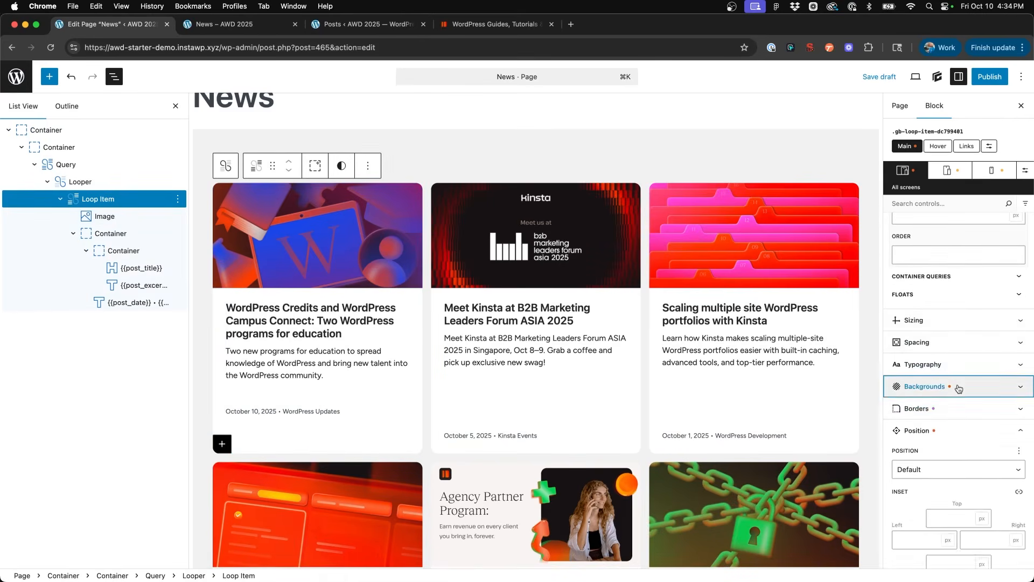
click(916, 407)
scroll(954, 411, down, 3)
click(922, 341)
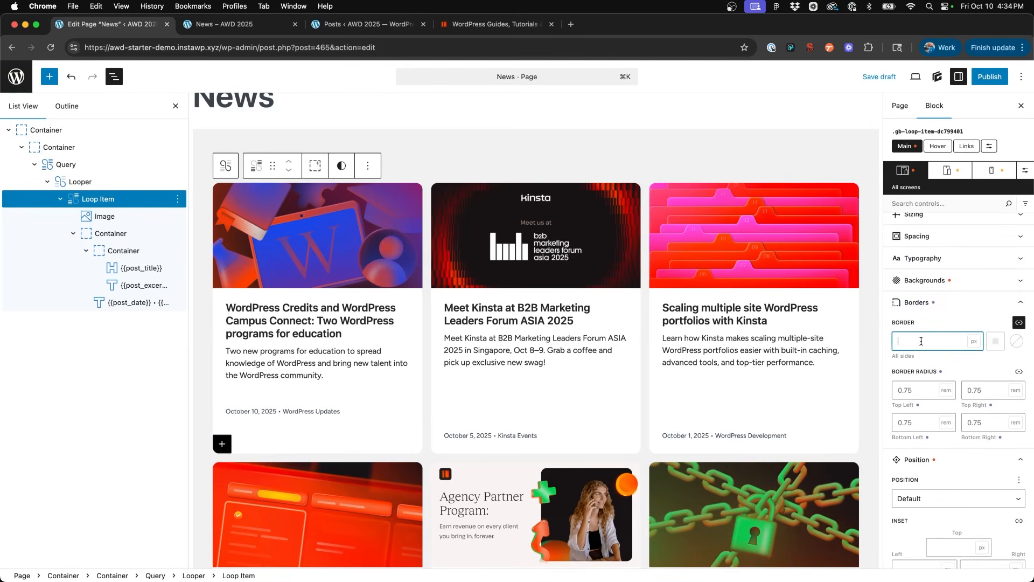
text(1)
- Set the Loop Item's border color to light grey #d5d5d5 and review both rows of cards
click(1017, 341)
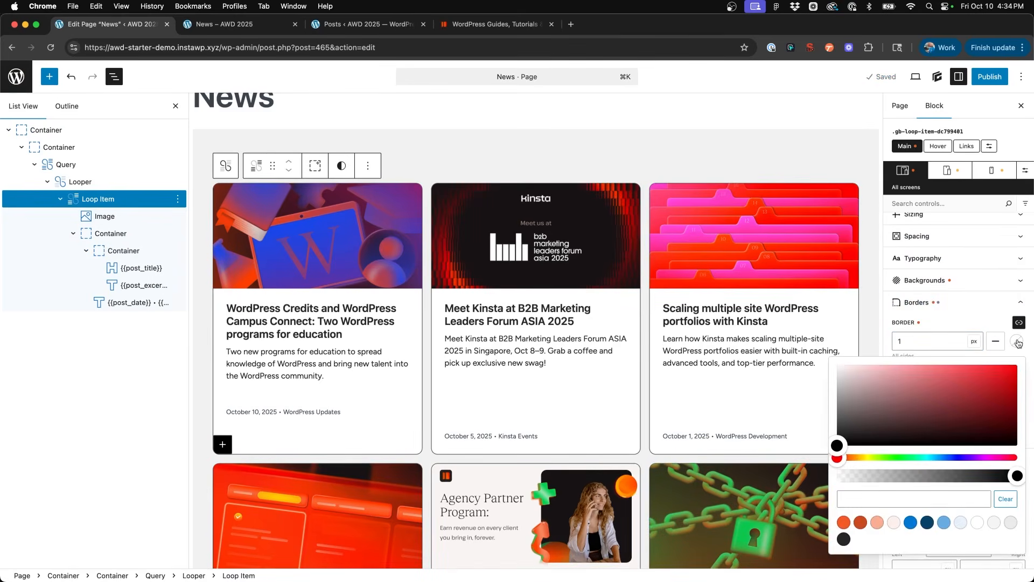
click(1010, 524)
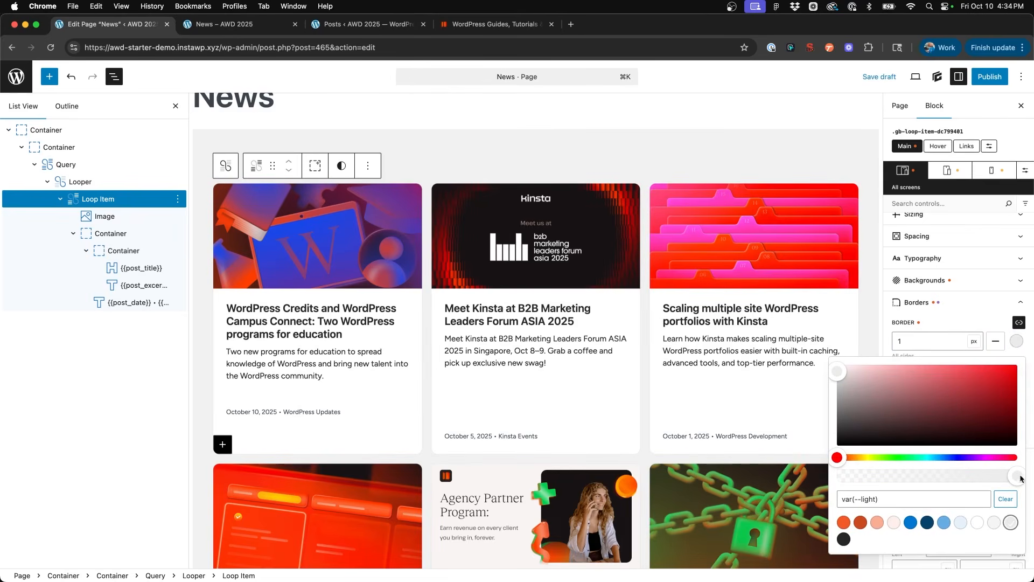
drag(838, 371, 833, 381)
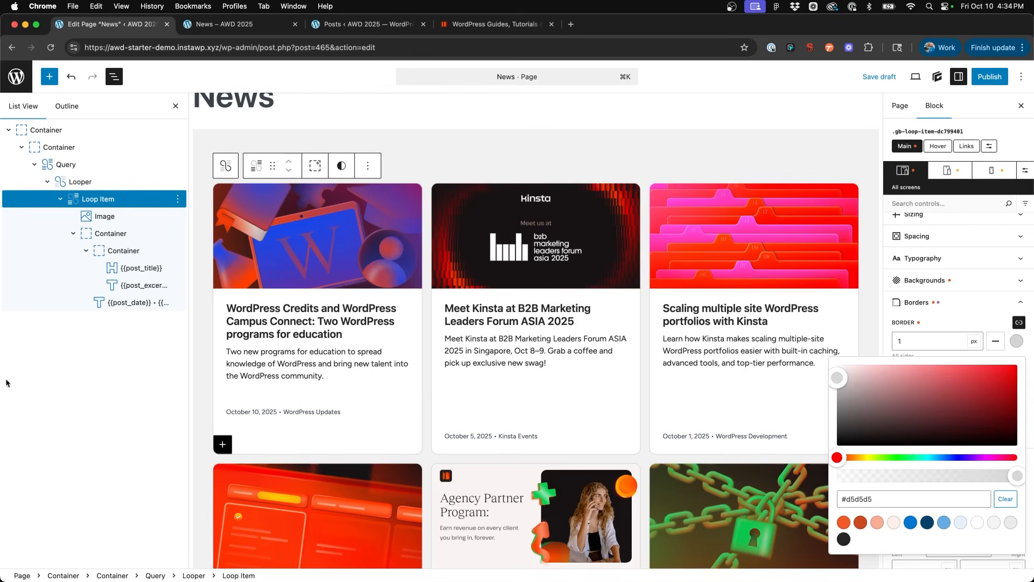
click(431, 372)
click(194, 204)
scroll(202, 179, up, 1)
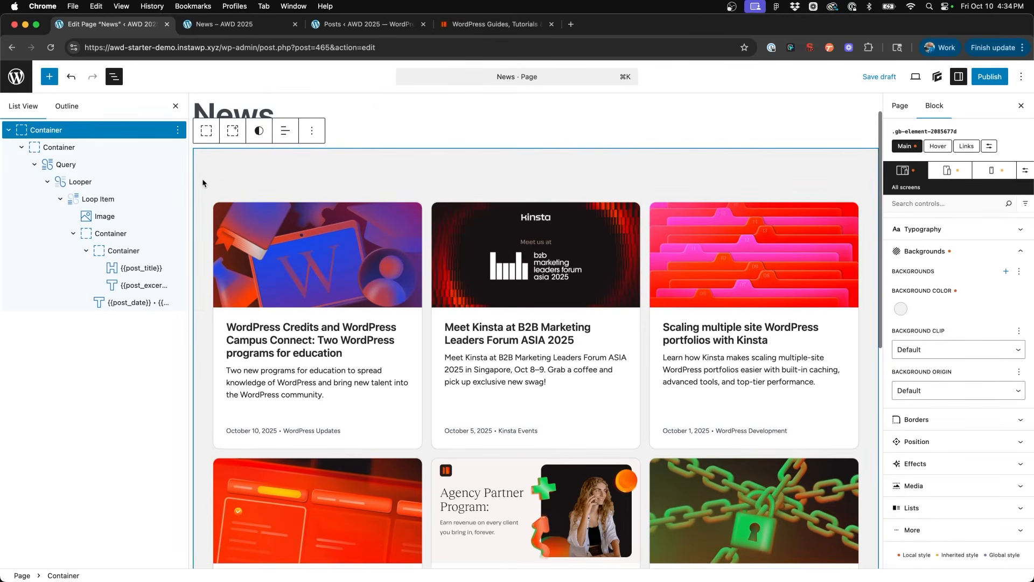
scroll(202, 179, down, 5)
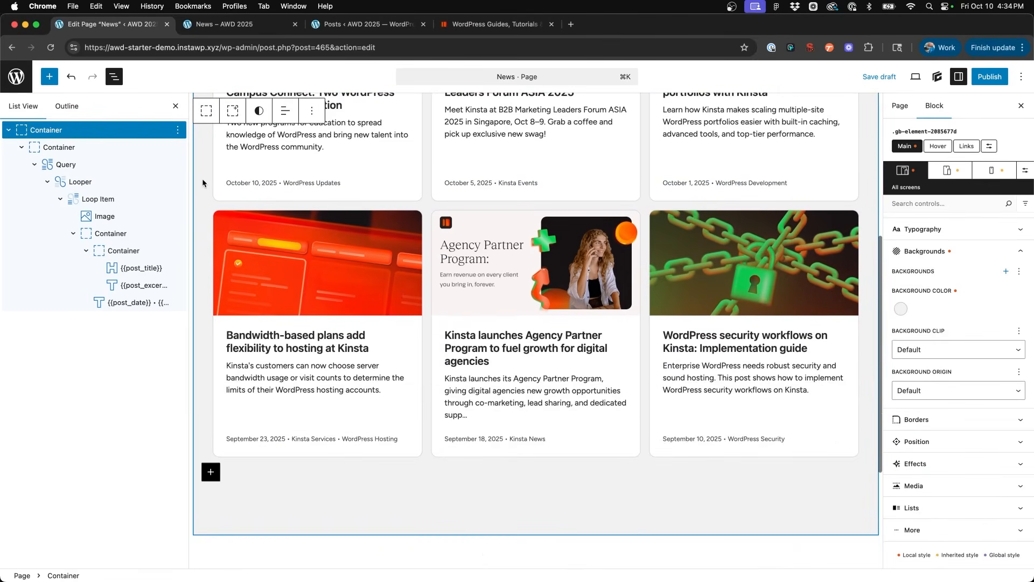
- Publish the News page and review both card rows on the reloaded live page
click(986, 80)
click(986, 81)
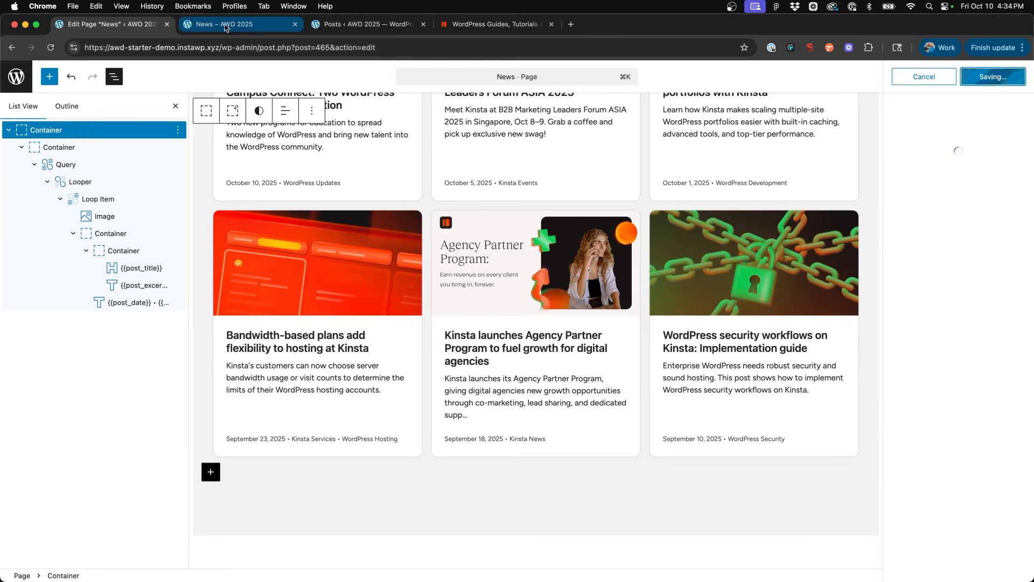
click(225, 24)
key(super+r)
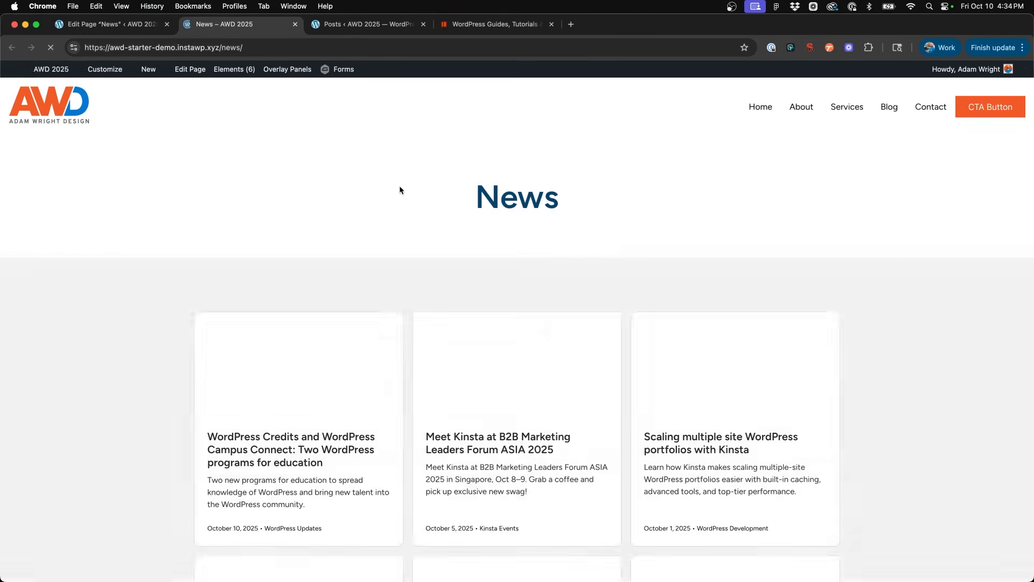
scroll(400, 189, down, 5)
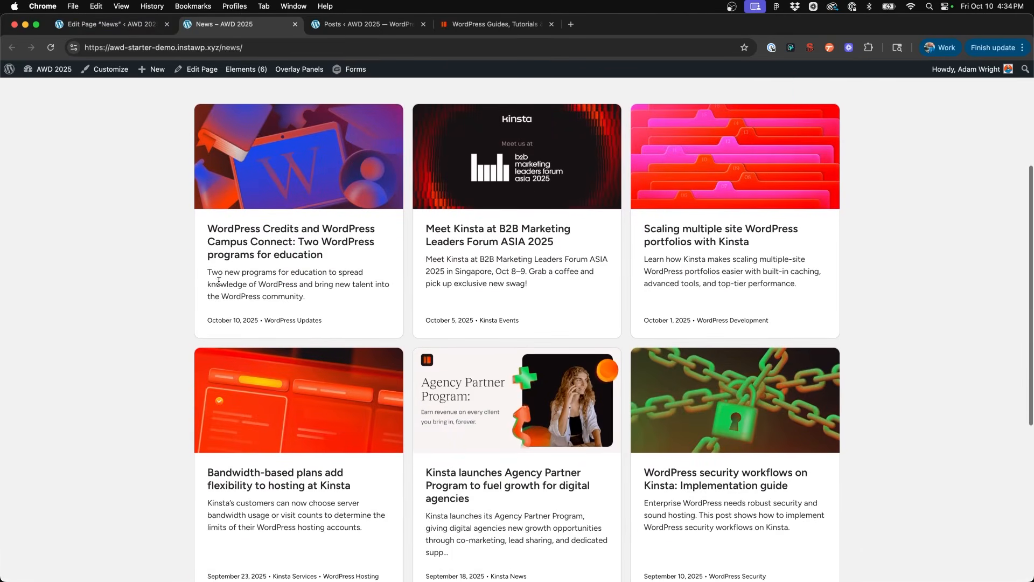
scroll(69, 287, down, 3)
scroll(57, 289, up, 5)
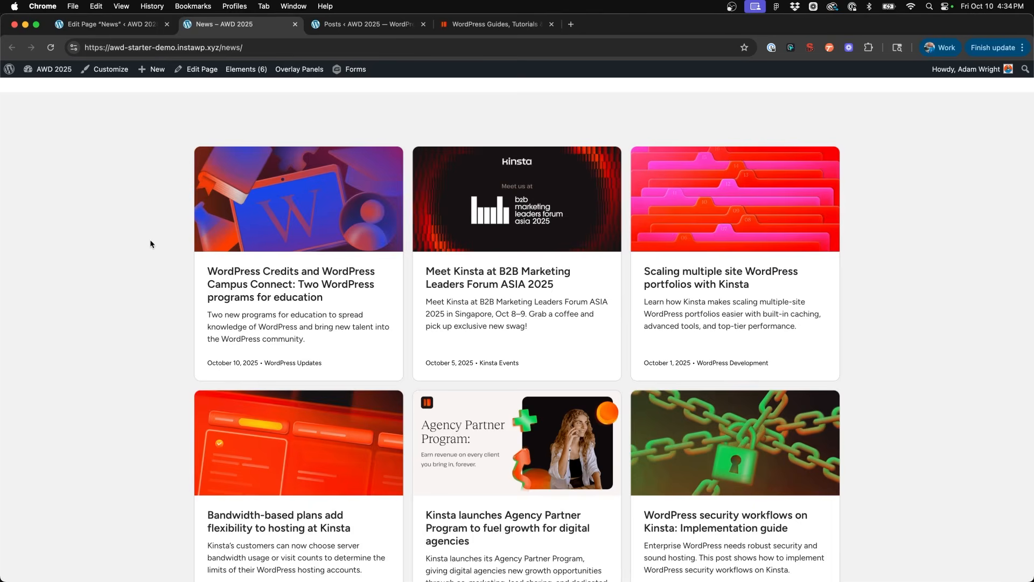
- Return to the News page editor and open the Effects settings of the Loop Item
click(145, 24)
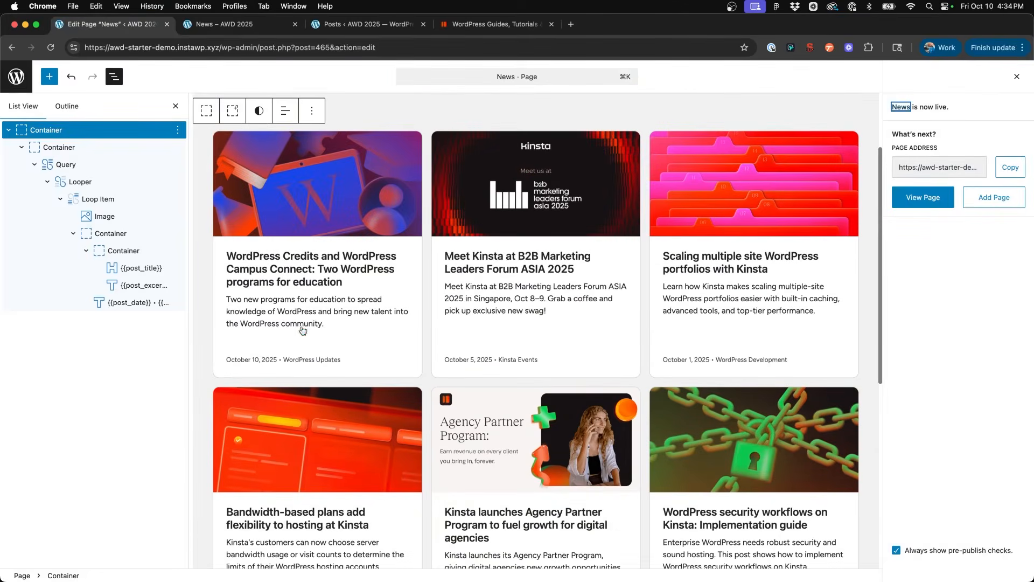
click(127, 198)
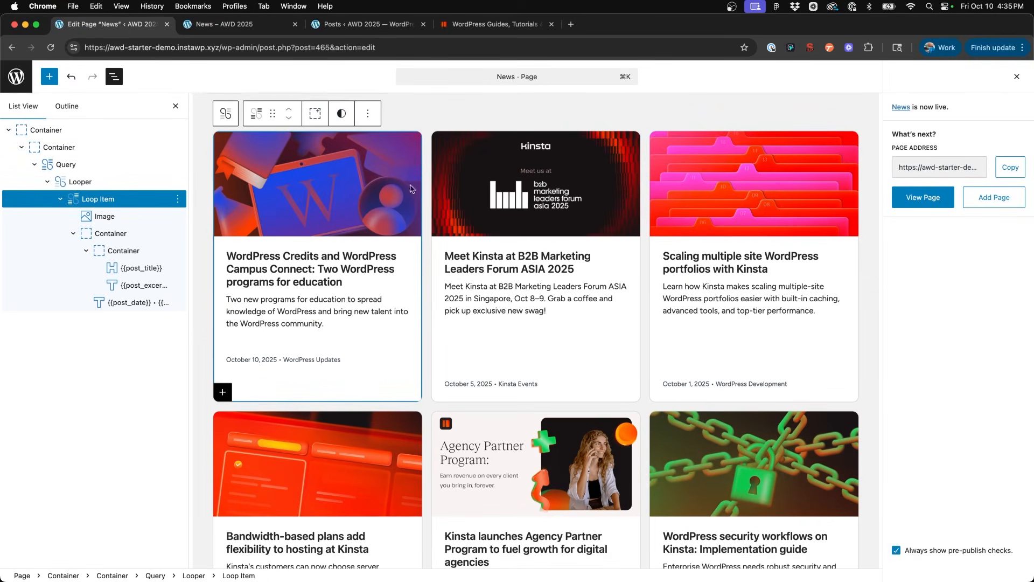
click(1018, 77)
scroll(925, 226, up, 5)
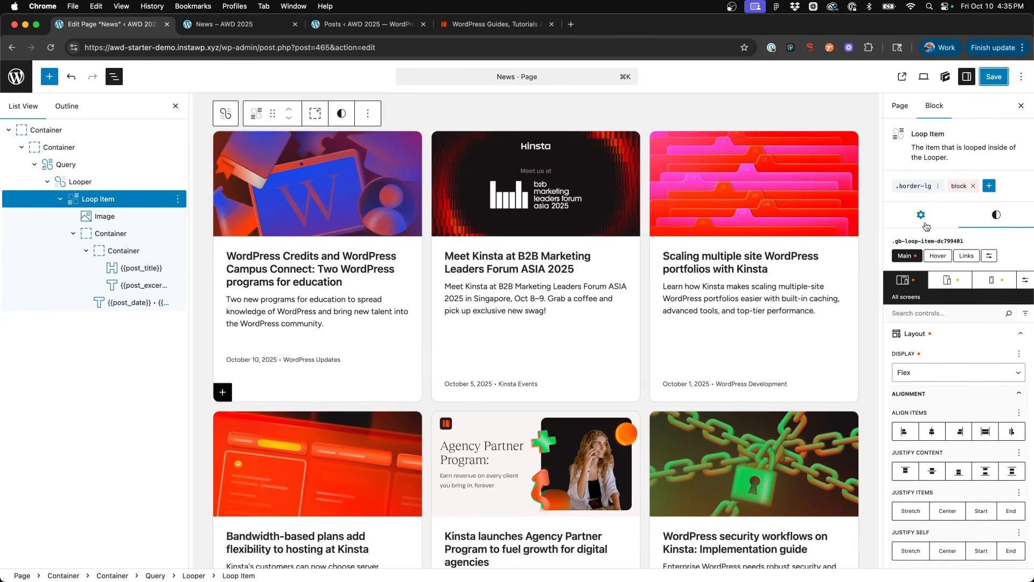
scroll(926, 226, down, 10)
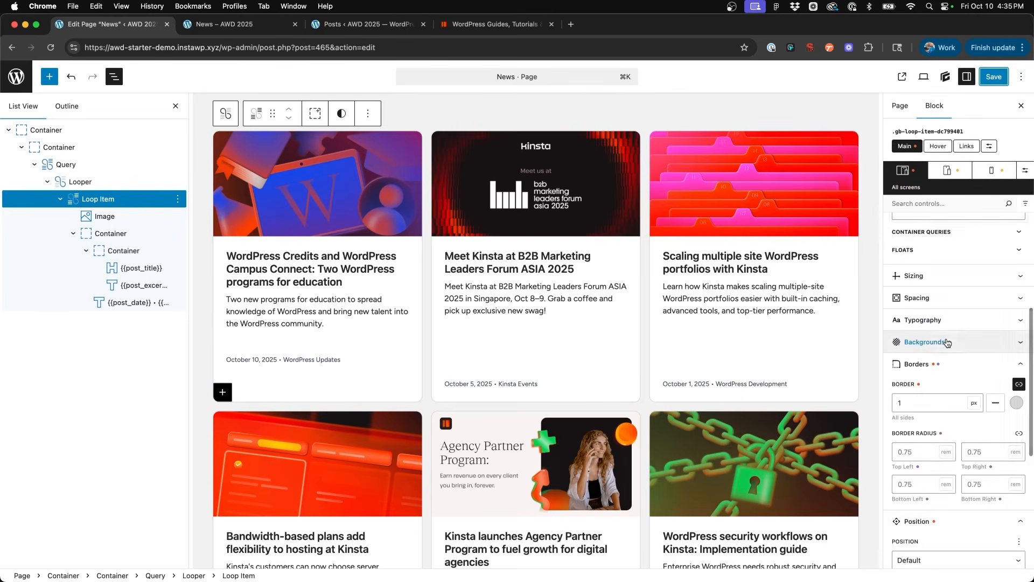
click(944, 360)
click(943, 326)
click(944, 465)
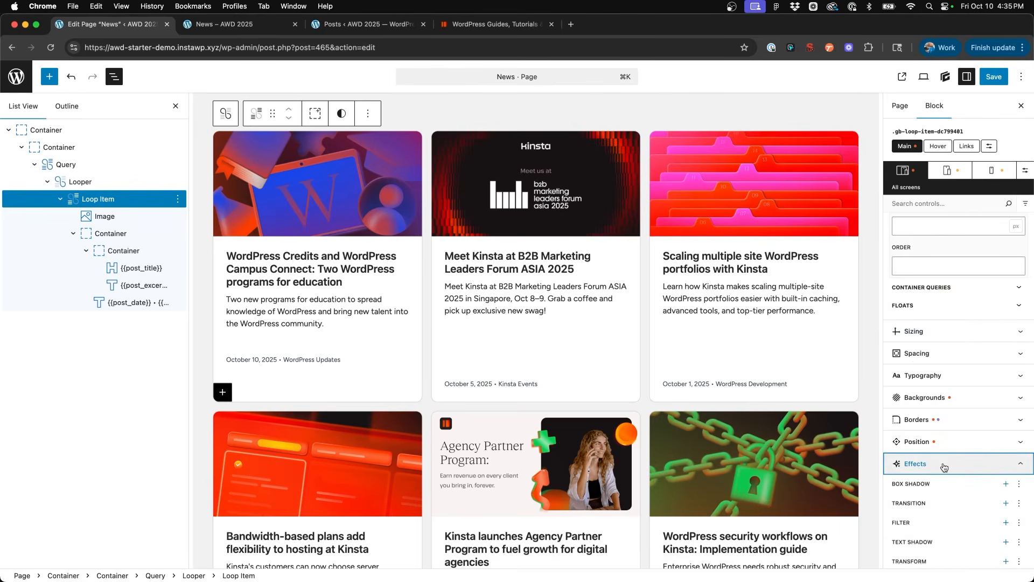
scroll(944, 466, down, 5)
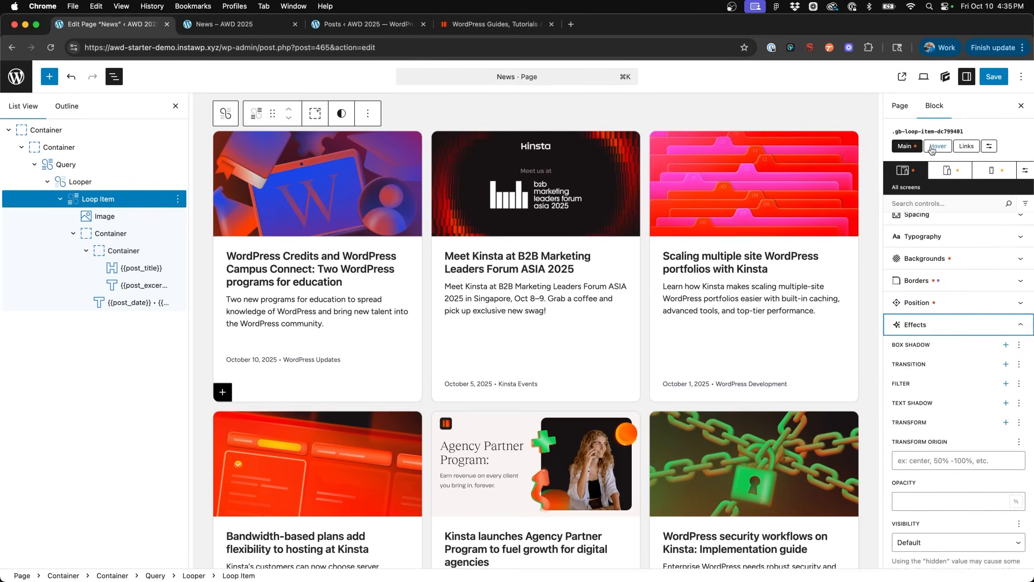
- Add a Translate transform with a Translate Y of -8 px to the Loop Item's hover state
drag(894, 132, 980, 134)
click(980, 133)
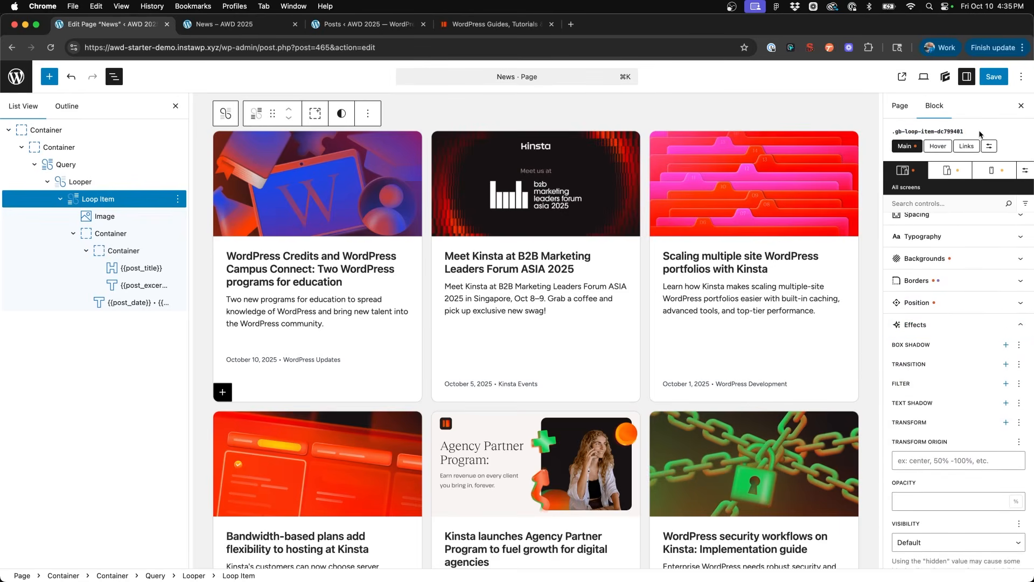
click(942, 147)
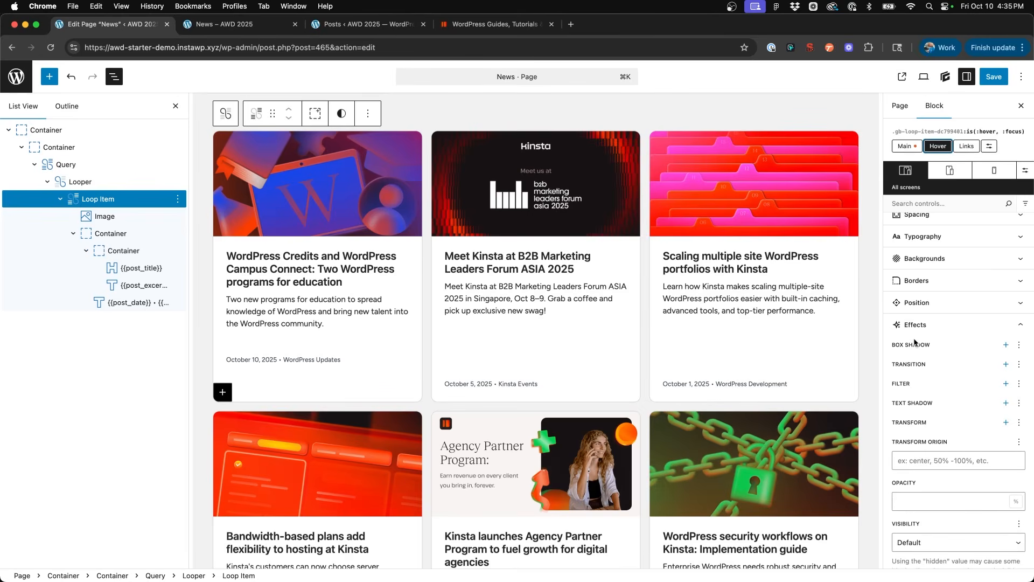
scroll(395, 350, up, 1)
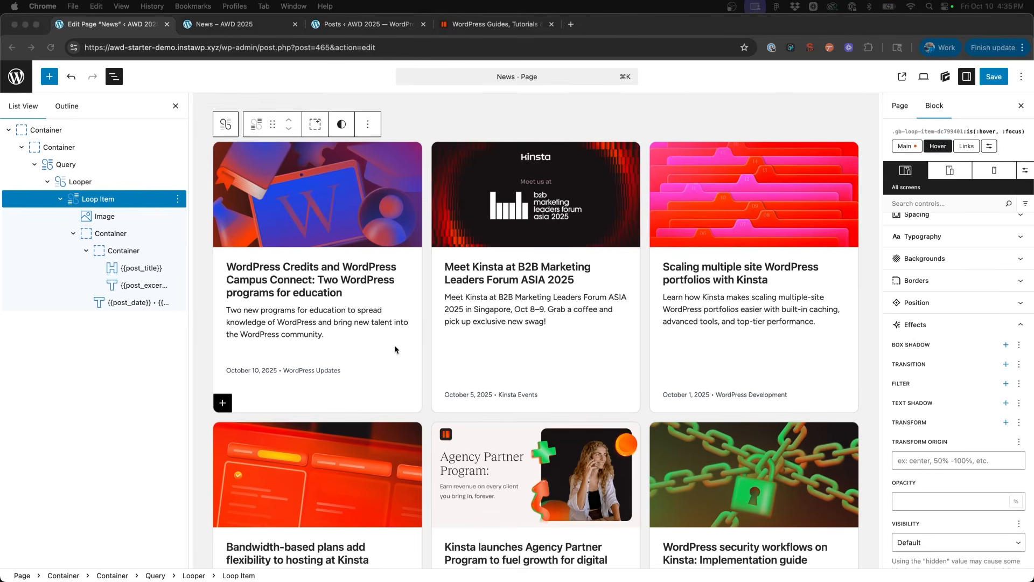
click(958, 427)
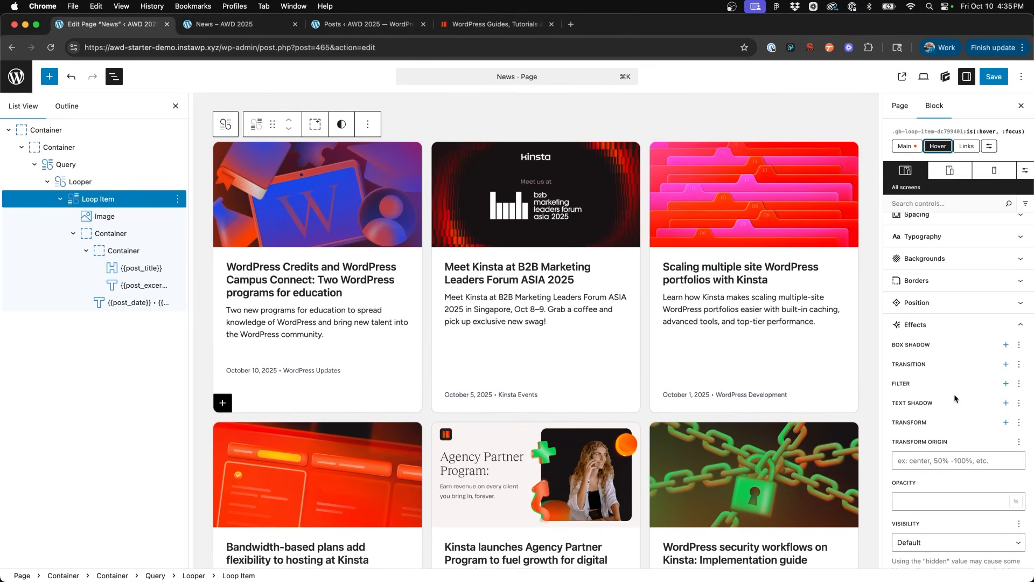
click(1006, 422)
scroll(922, 423, down, 3)
click(937, 397)
click(938, 397)
click(924, 442)
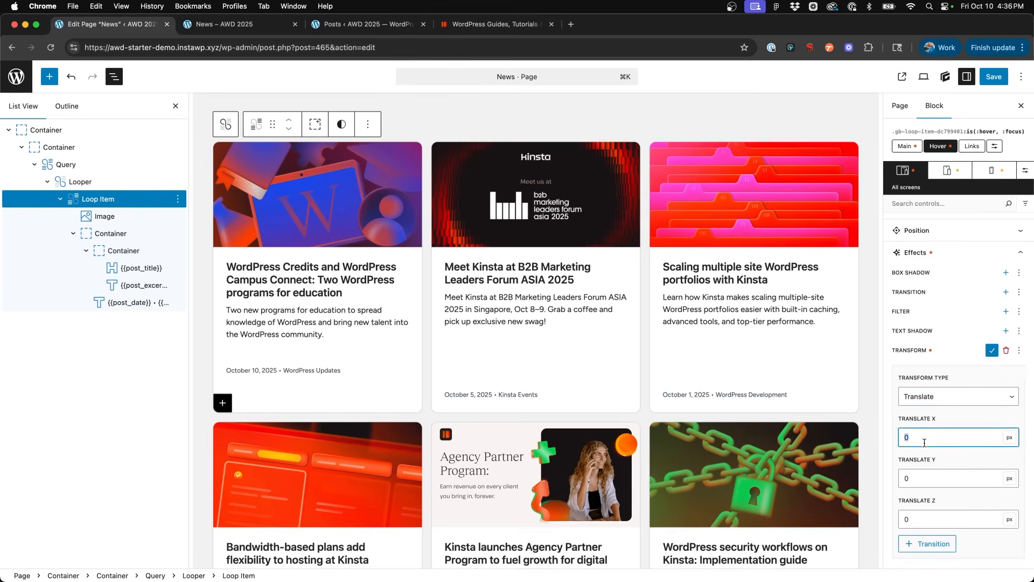
click(918, 479)
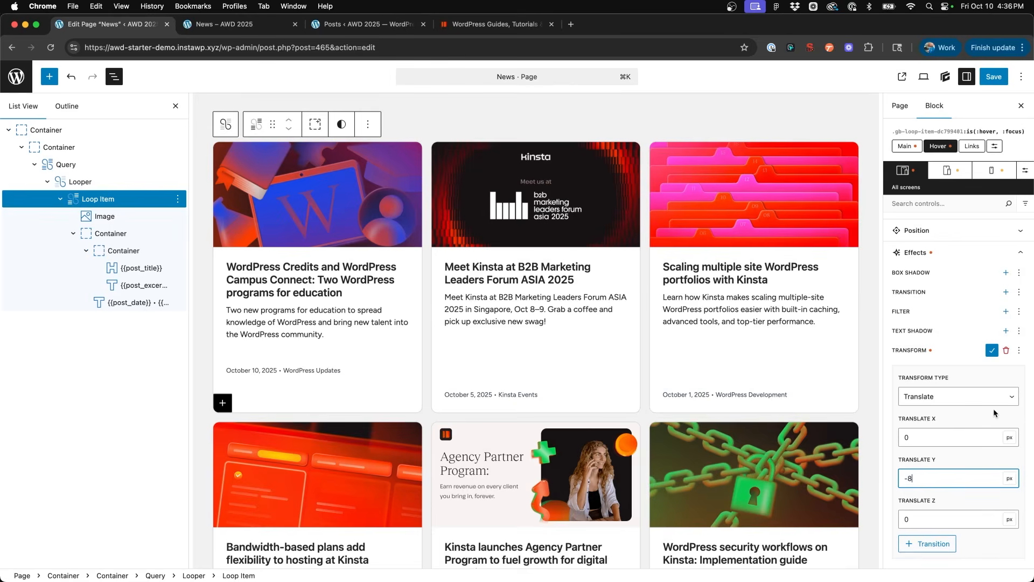
click(990, 350)
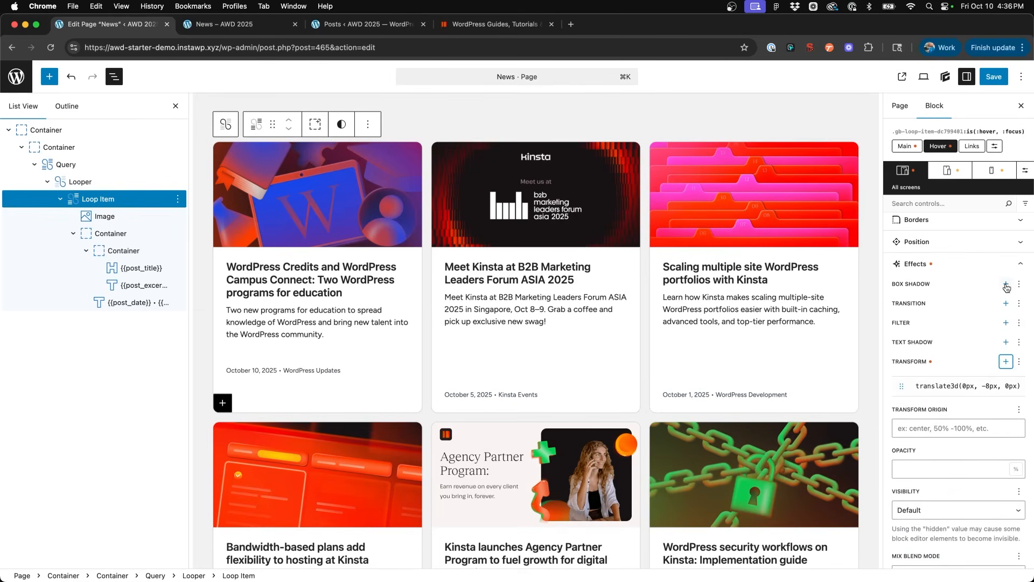
- Add a box shadow to the Loop Item's hover state with X-offset 0, Y-offset 8, blur 20 and spread 3 px
click(1006, 285)
double_click(938, 353)
text(0)
key(Tab)
key(Tab)
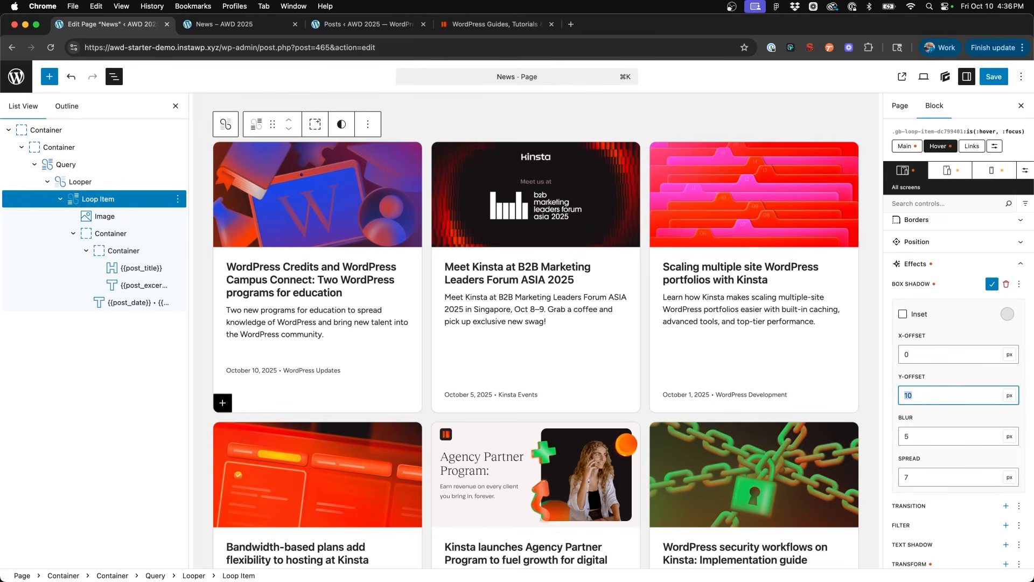
text(8)
key(Tab)
key(Tab)
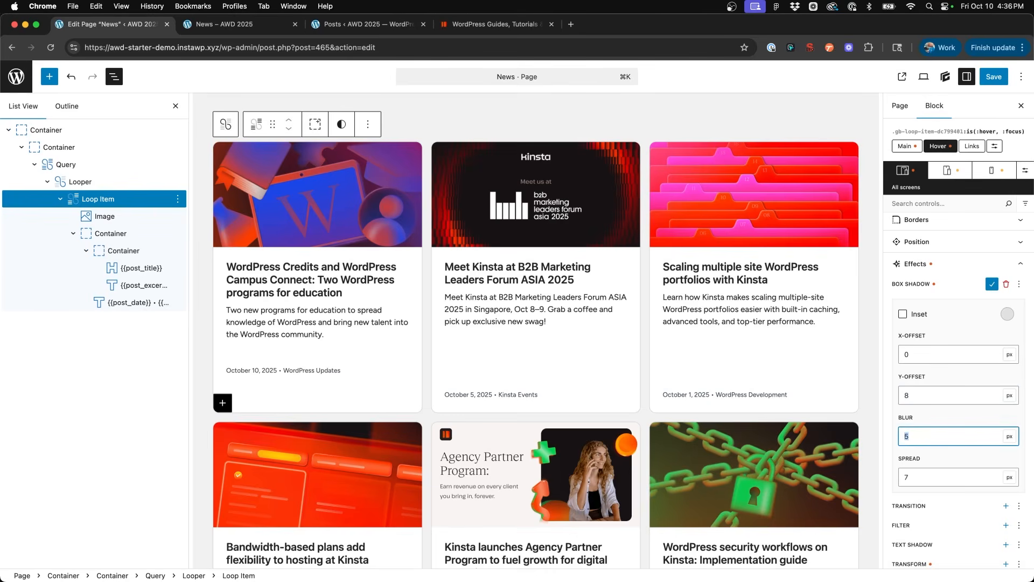
key(Tab)
click(919, 481)
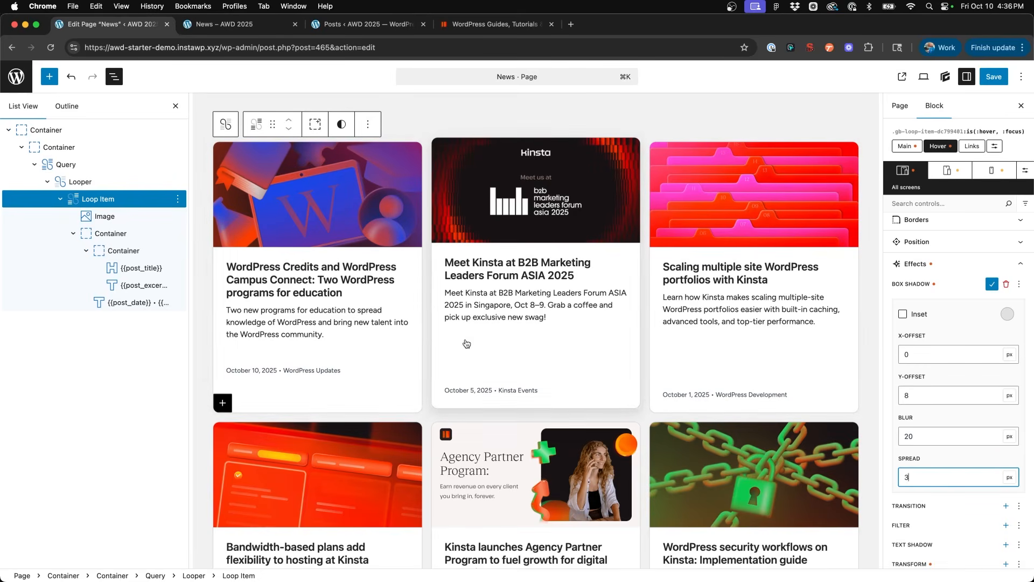
- Set the hover shadow's blur to 12 px and compare the effect with the Kinsta blog's cards
double_click(938, 434)
text(12)
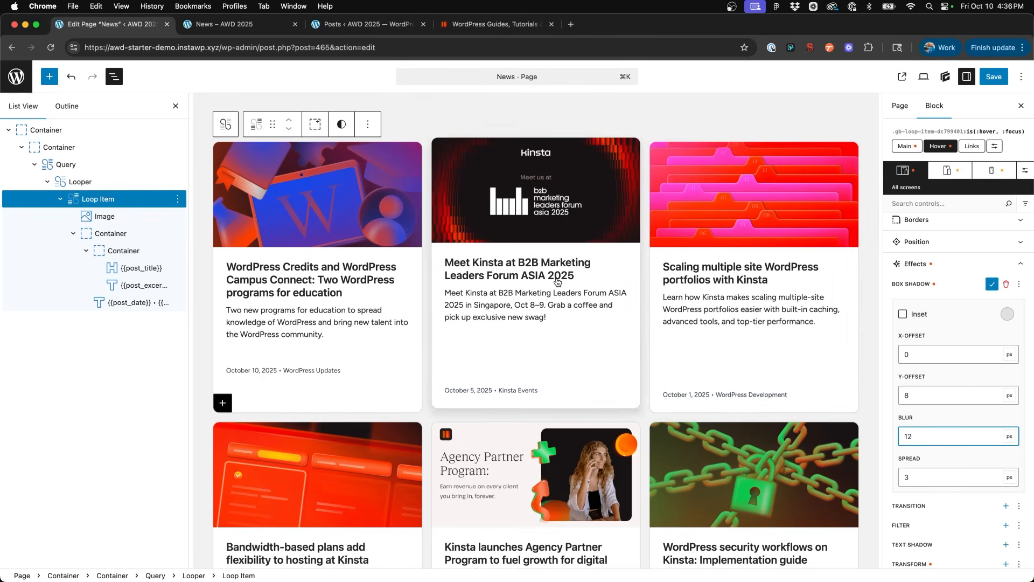
click(469, 24)
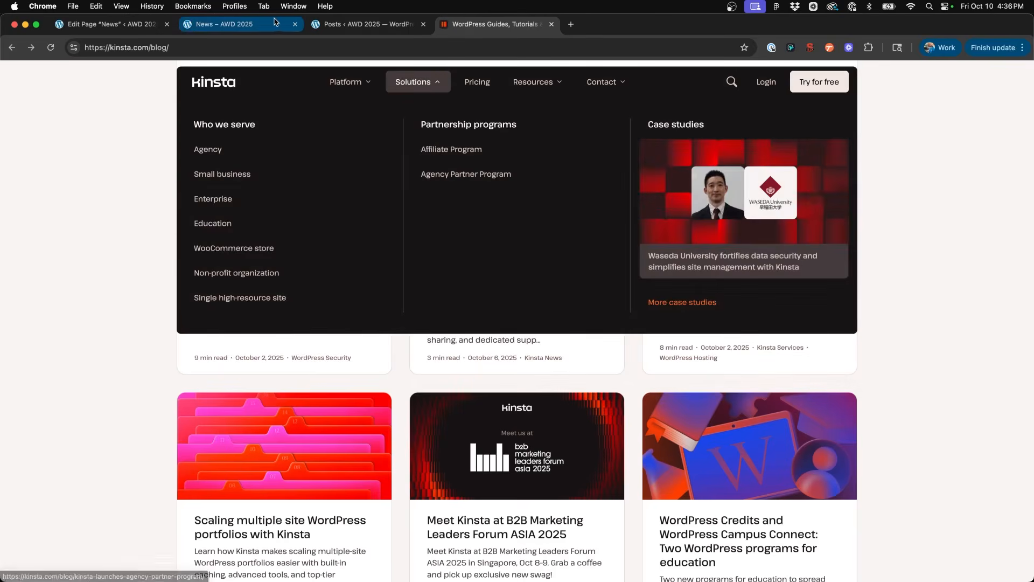
click(97, 30)
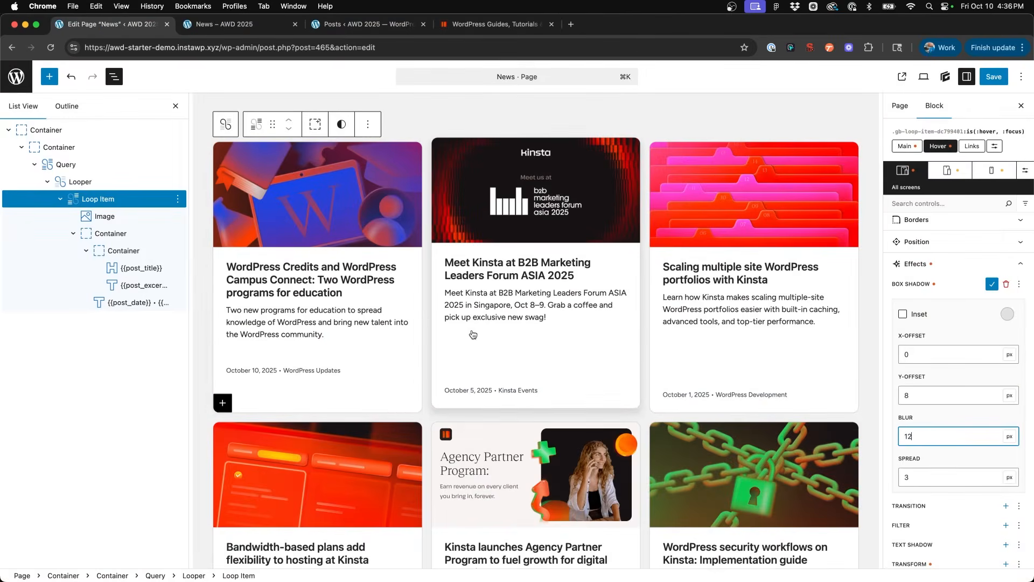
- Adjust the opacity of the hover shadow's color, apply the shadow and save the News page
click(1008, 314)
drag(863, 447, 856, 451)
click(946, 298)
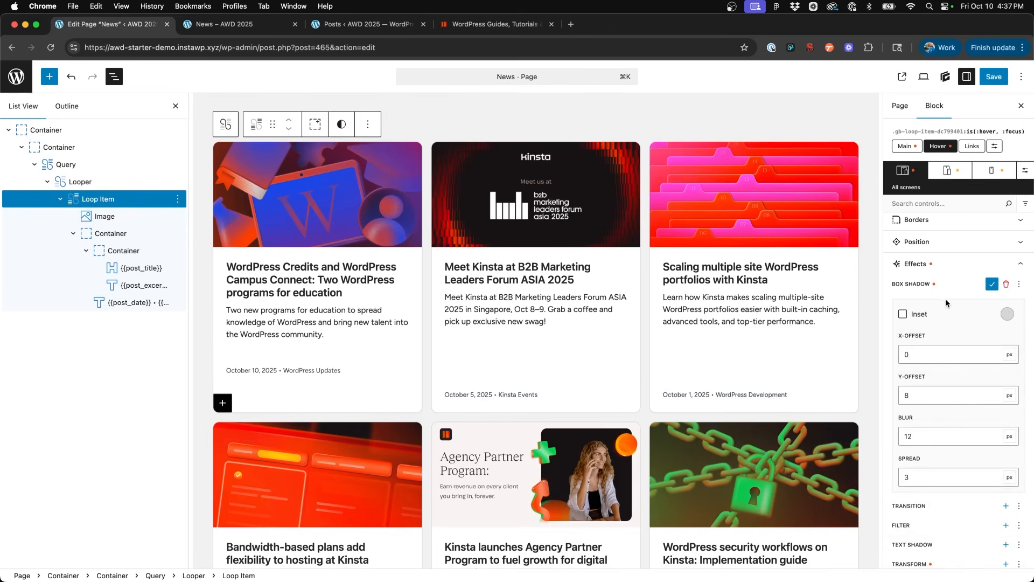
click(992, 284)
click(986, 80)
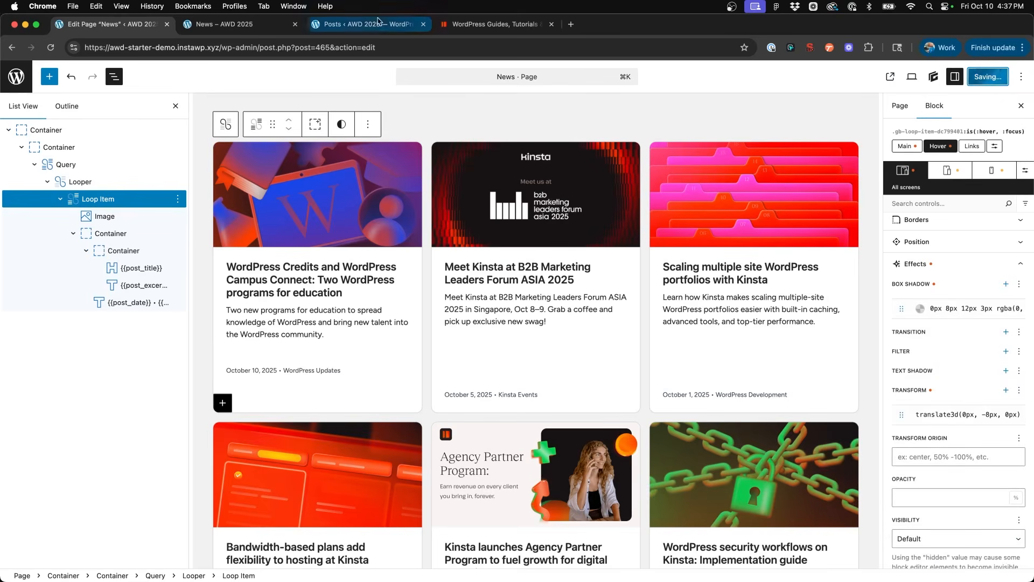
- Reload the live News page and check how the cards behave with the hover effect
click(218, 26)
click(51, 47)
scroll(44, 187, down, 1)
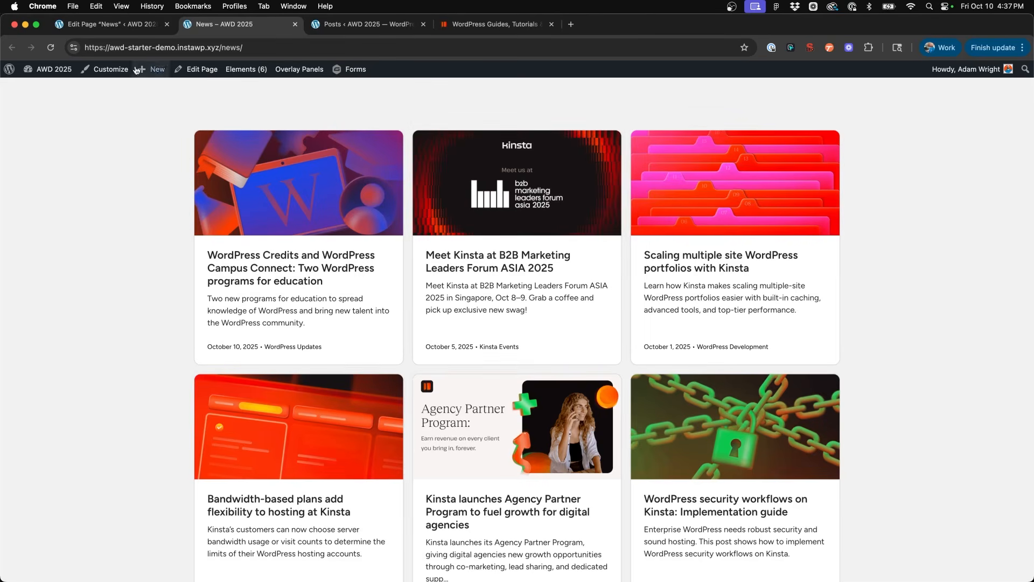
click(107, 23)
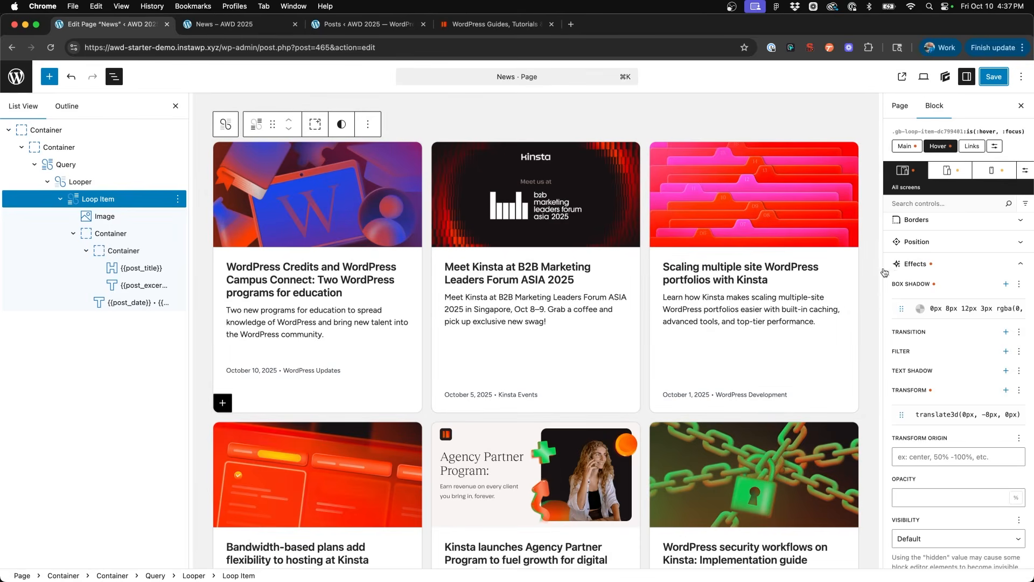
- Add a transition of 0.3s with ease-in-out timing on all properties to the Loop Item's main state
click(907, 146)
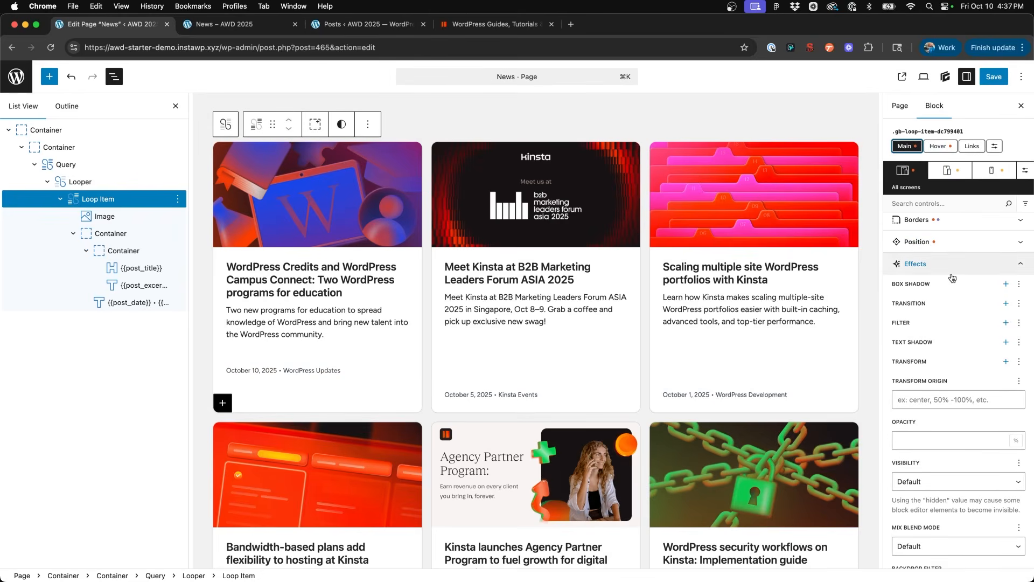
click(1006, 303)
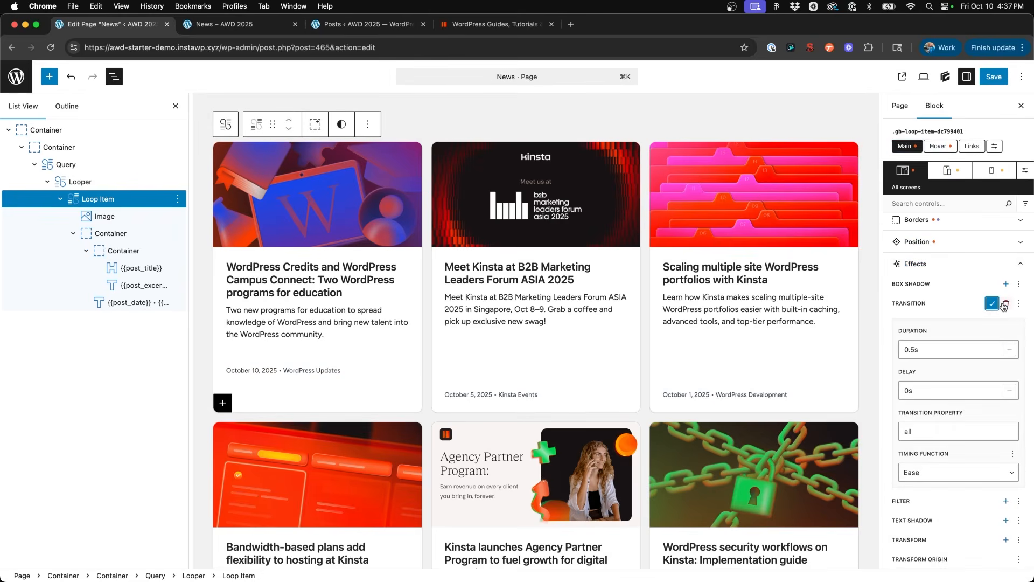
click(912, 349)
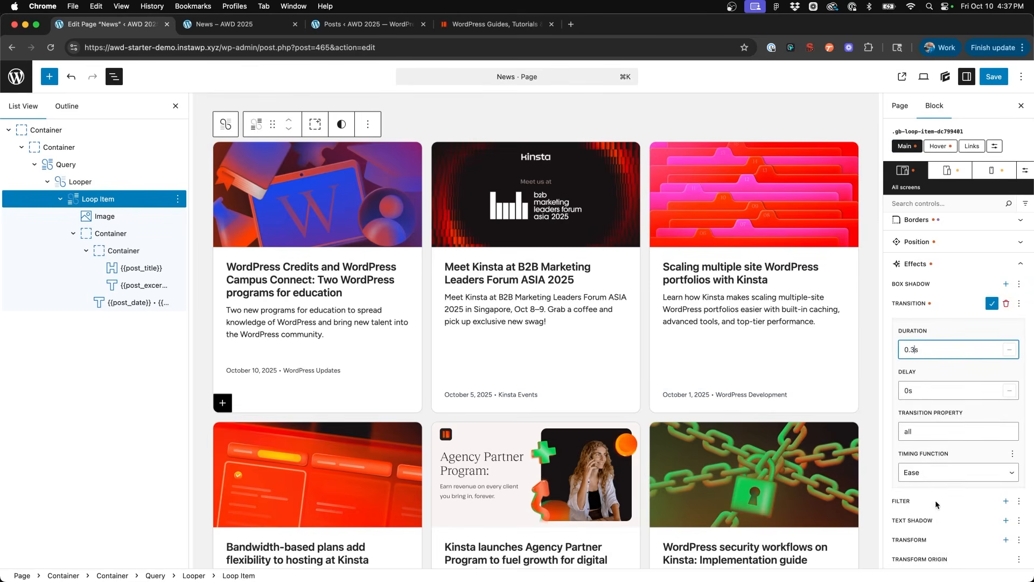
click(937, 473)
click(933, 522)
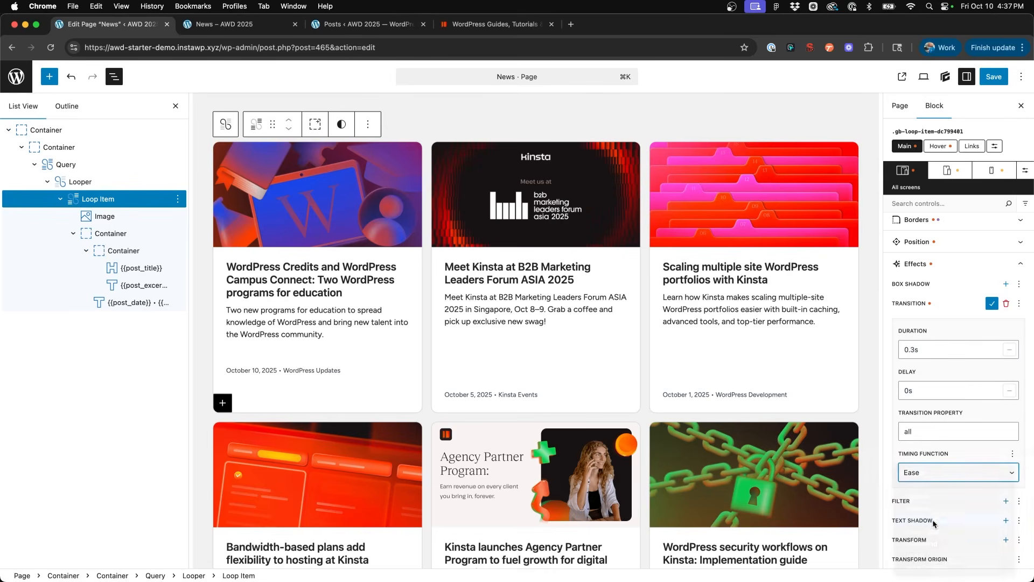
click(992, 304)
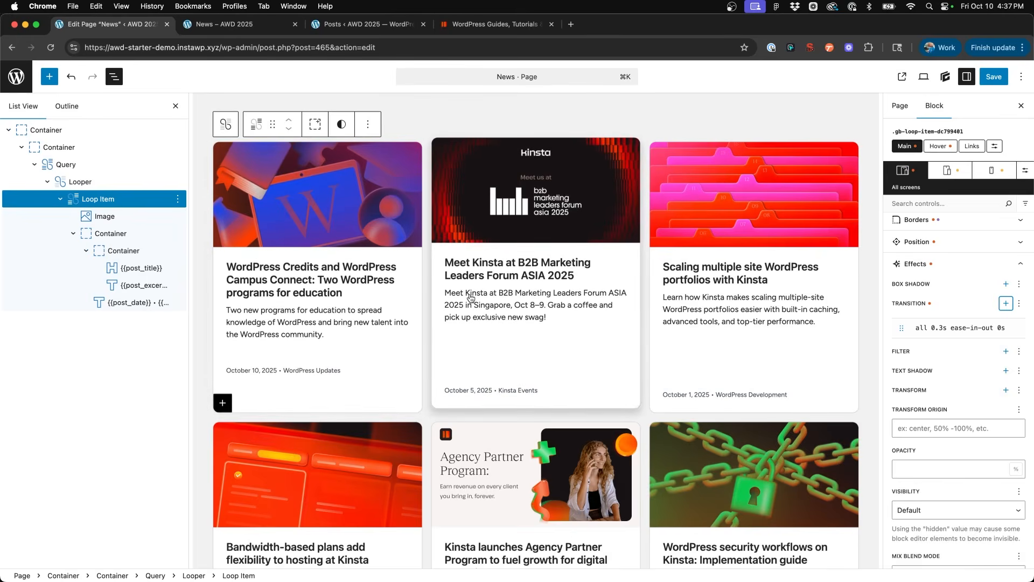
- Link the card headline's post title dynamic tag to the Post and reinsert the tag
scroll(377, 312, down, 5)
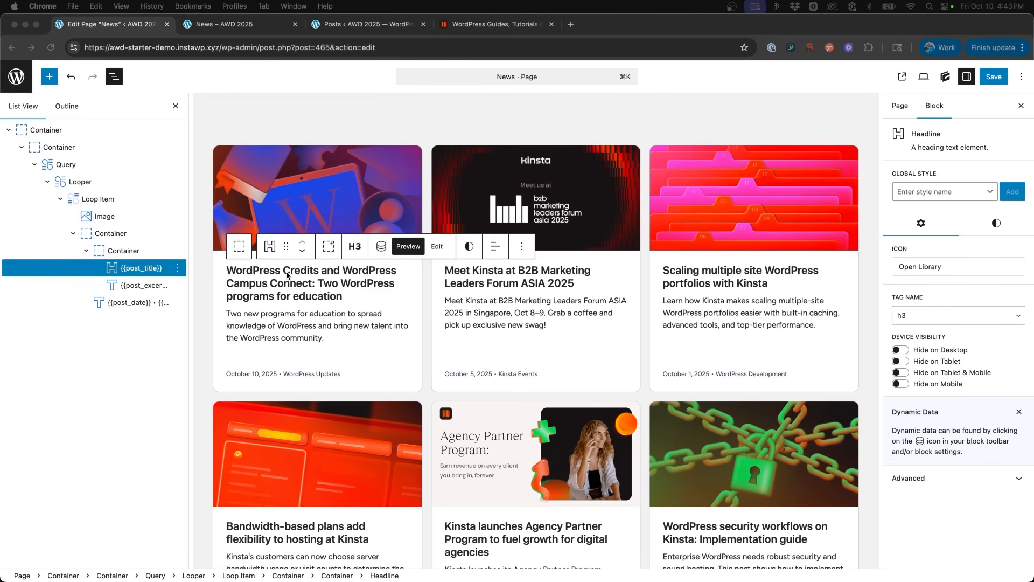
click(286, 275)
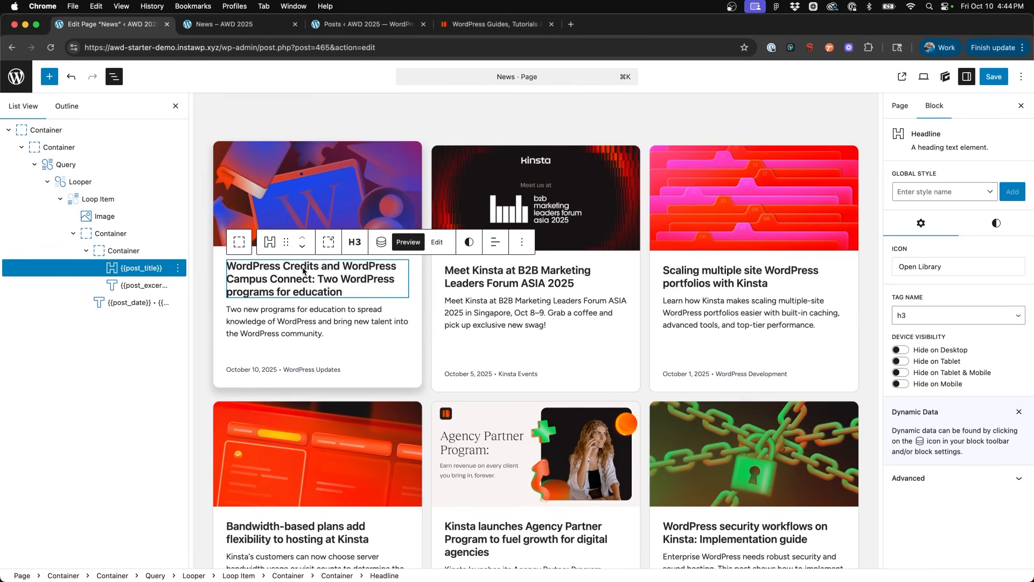
click(381, 242)
click(423, 213)
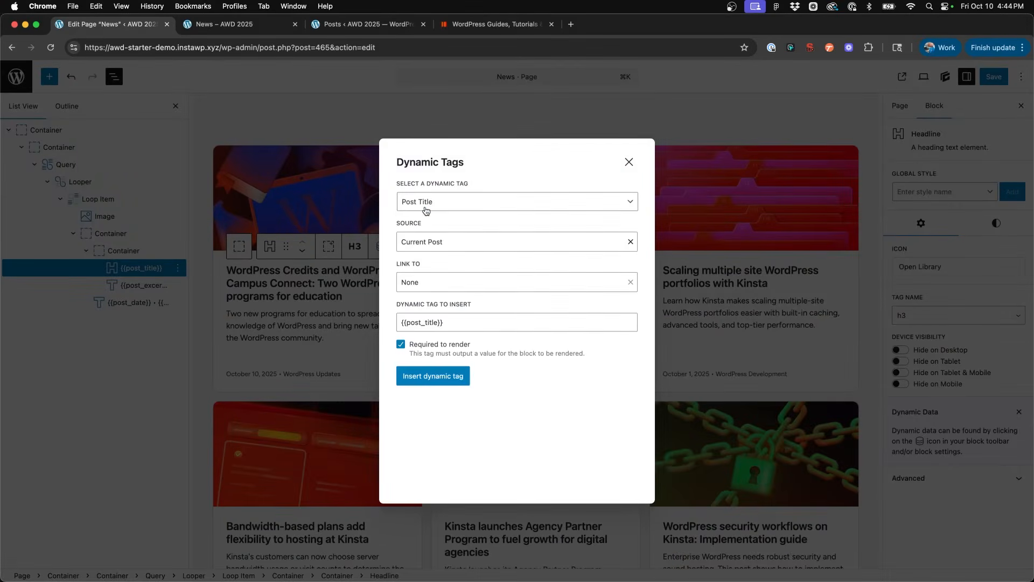
click(439, 280)
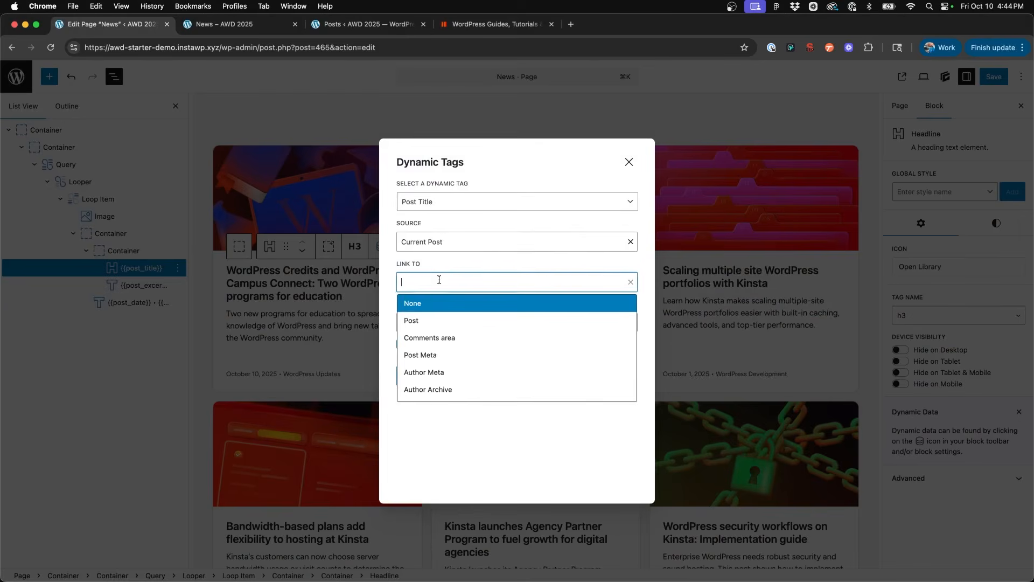
click(426, 321)
click(442, 378)
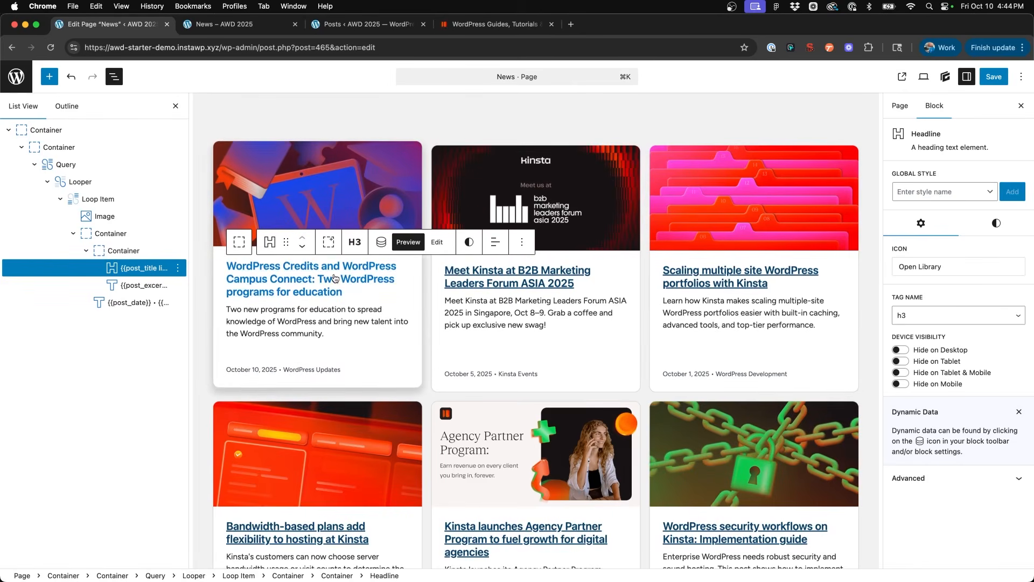
- Set the link text color of the card headline to var(--dark)
click(996, 223)
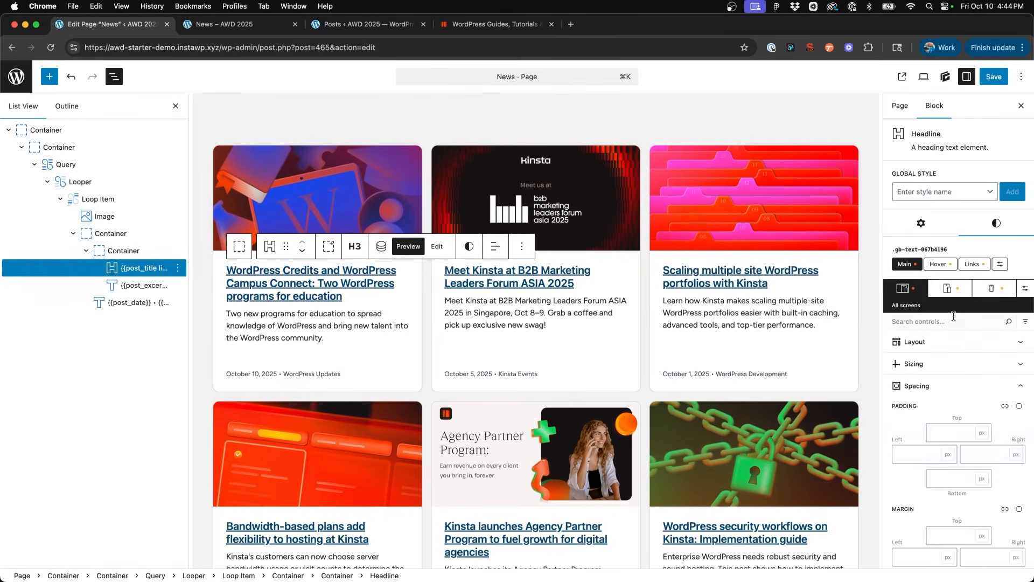
scroll(954, 317, down, 5)
scroll(949, 298, down, 1)
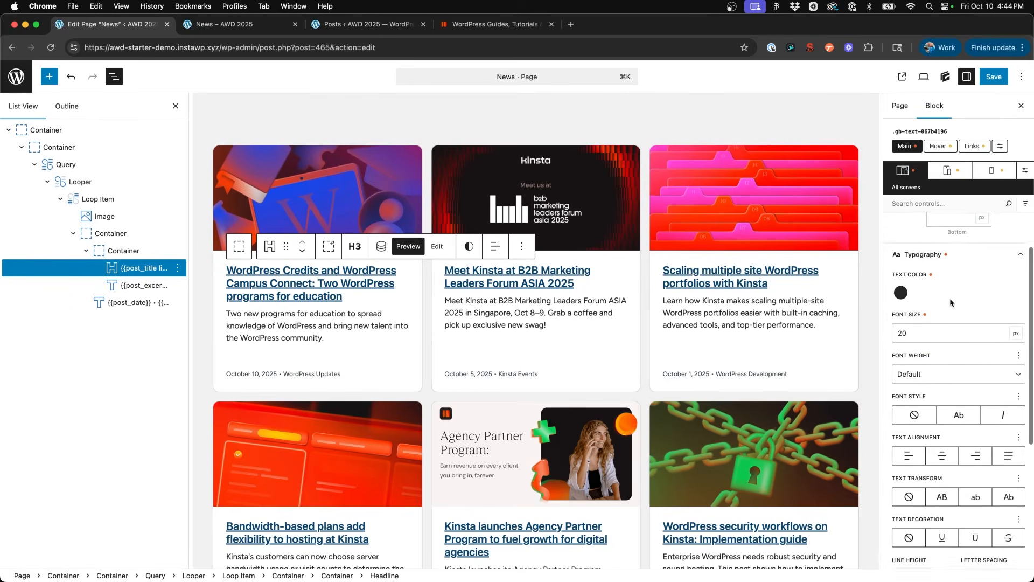
click(901, 291)
click(900, 291)
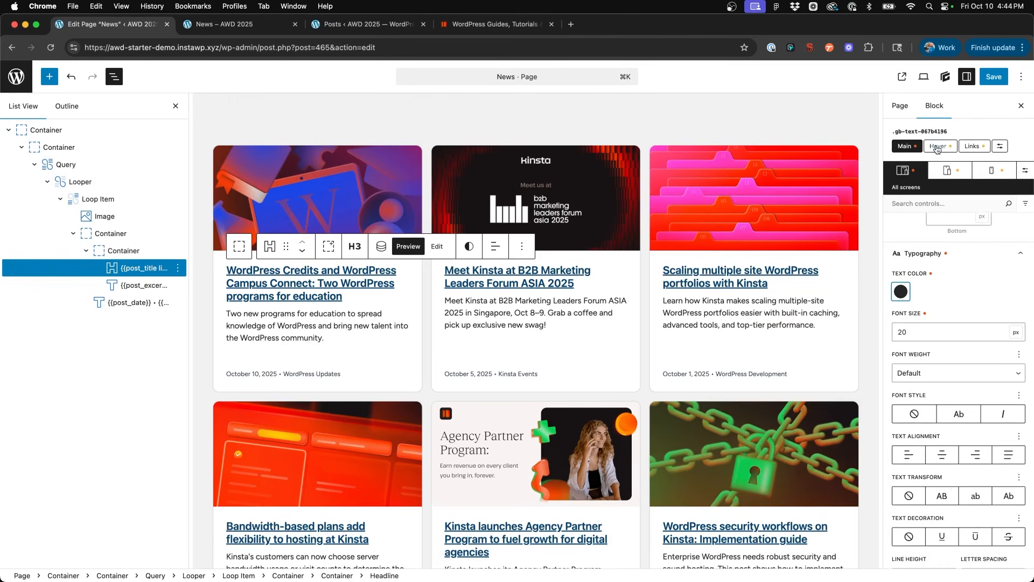
click(974, 147)
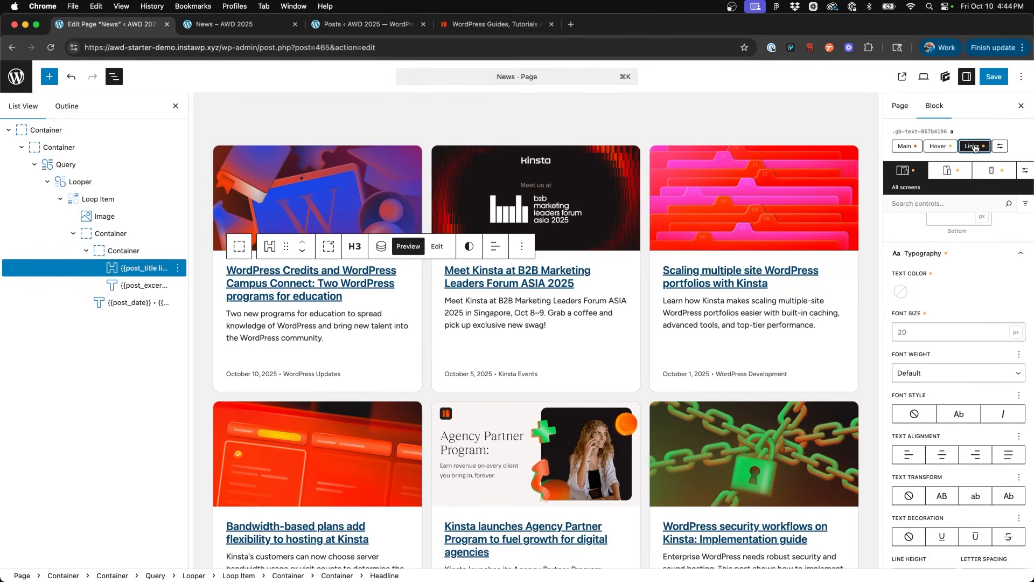
click(901, 291)
click(809, 478)
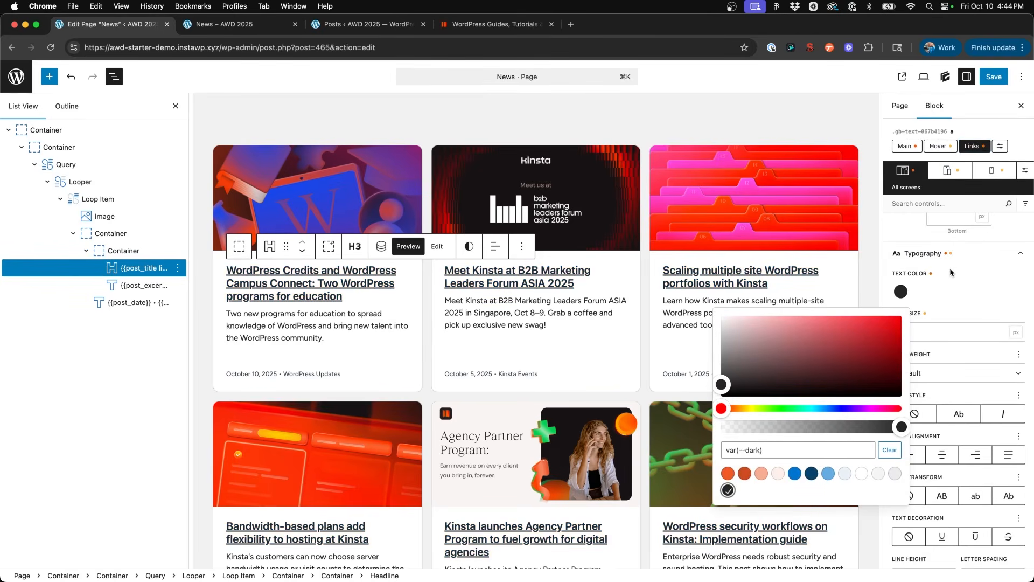
click(962, 255)
- Set the text decoration of the card headline's links to none
click(919, 375)
scroll(913, 361, down, 5)
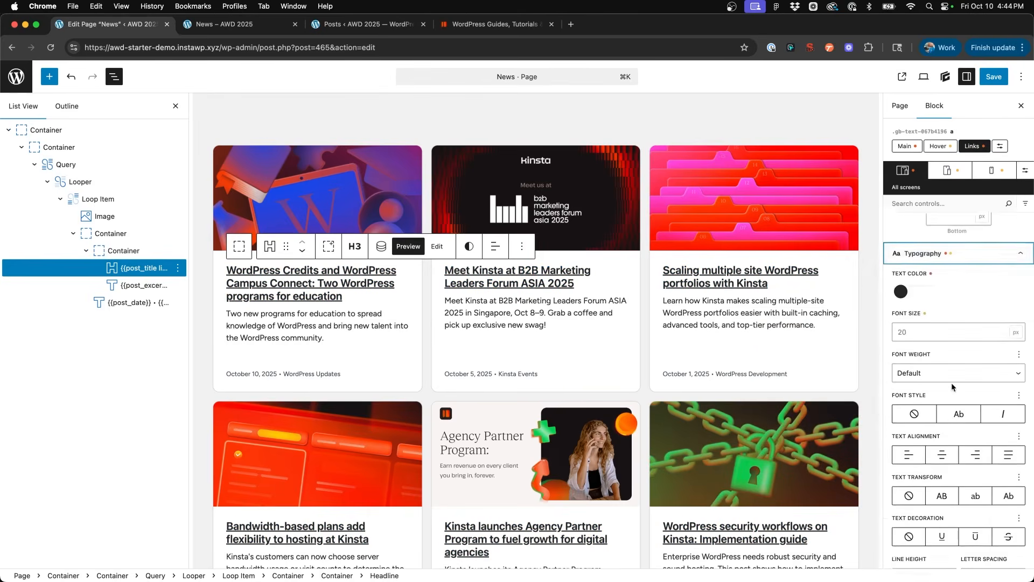
click(909, 385)
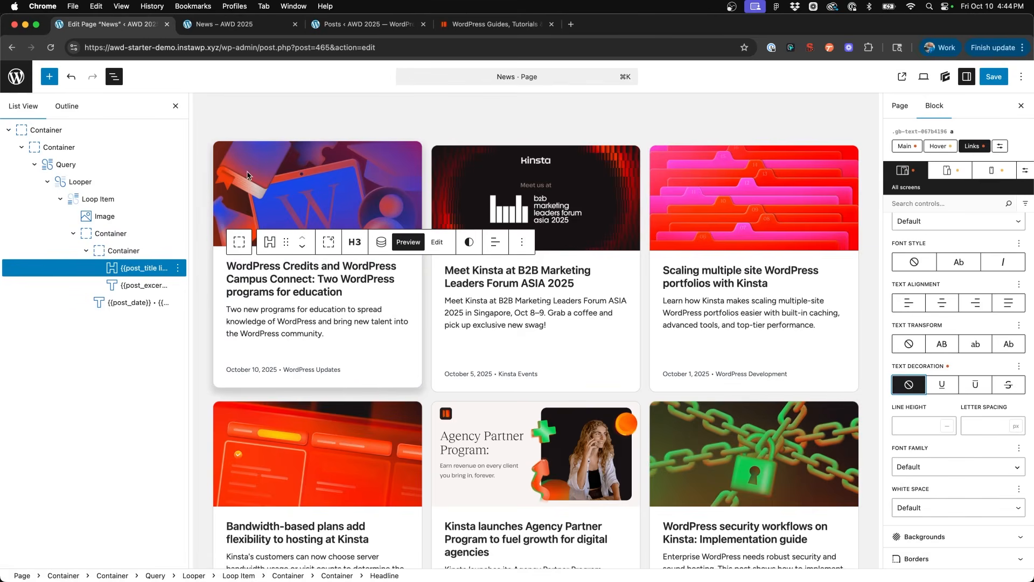
- Apply the .stretch-link global style to the Loop Item and save the News page
click(104, 199)
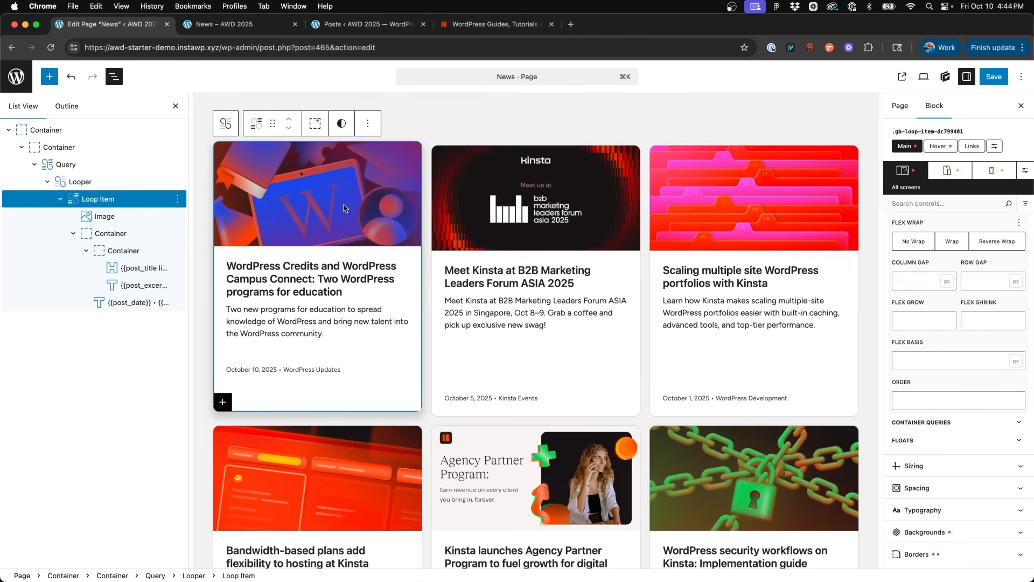
scroll(905, 199, up, 10)
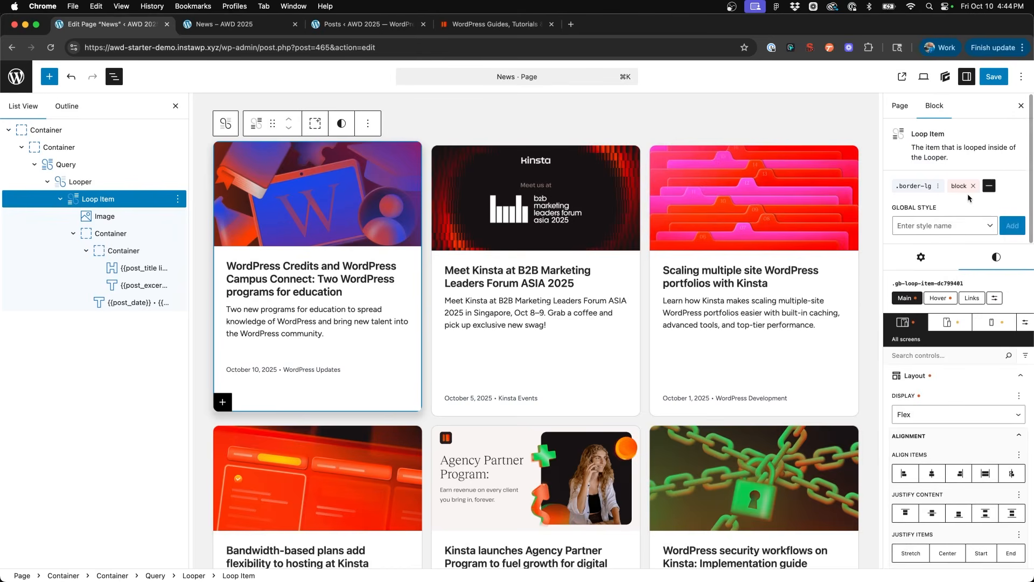
click(985, 227)
scroll(961, 329, down, 5)
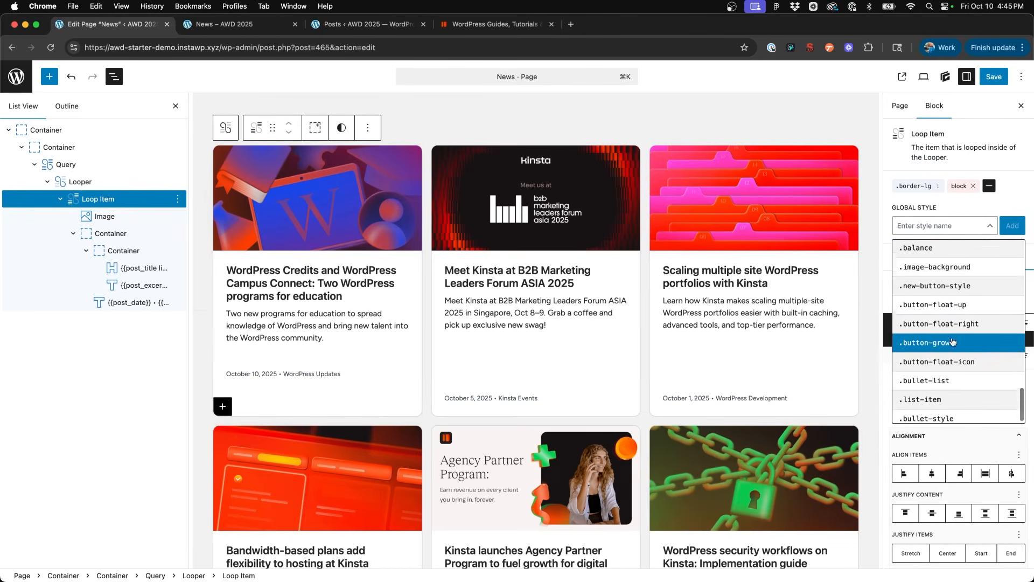
scroll(956, 337, up, 5)
scroll(953, 342, up, 6)
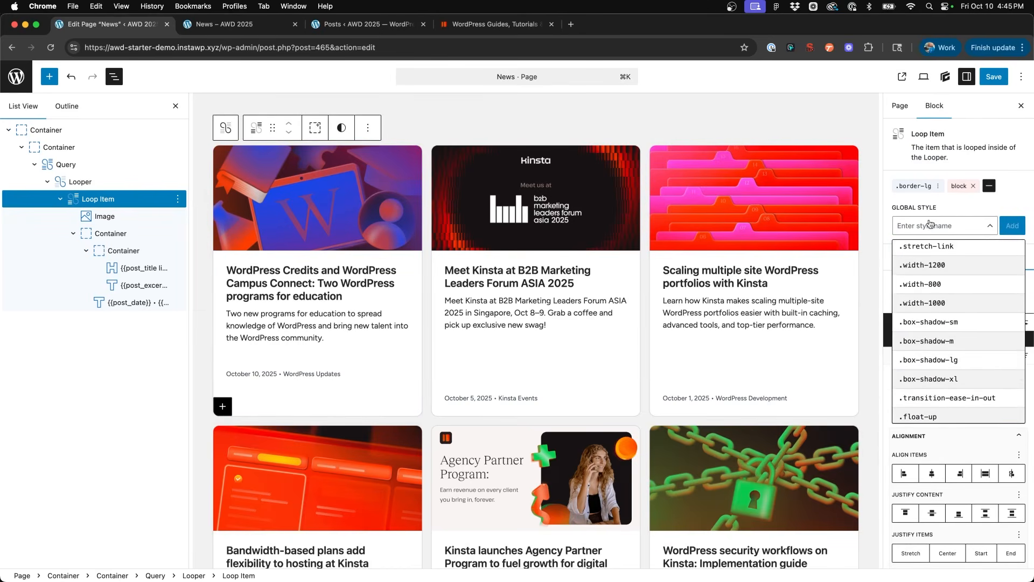
click(933, 247)
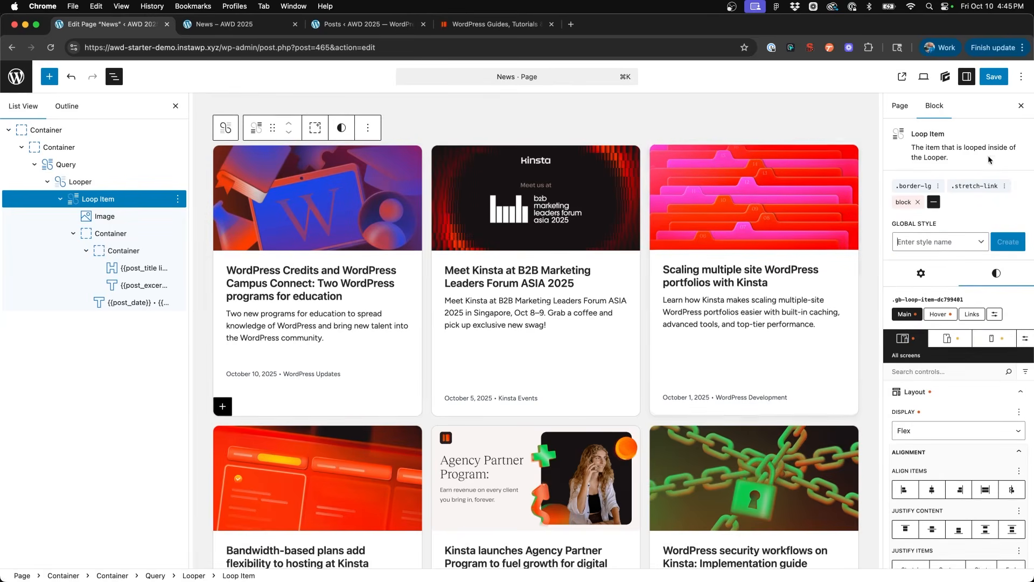
click(993, 76)
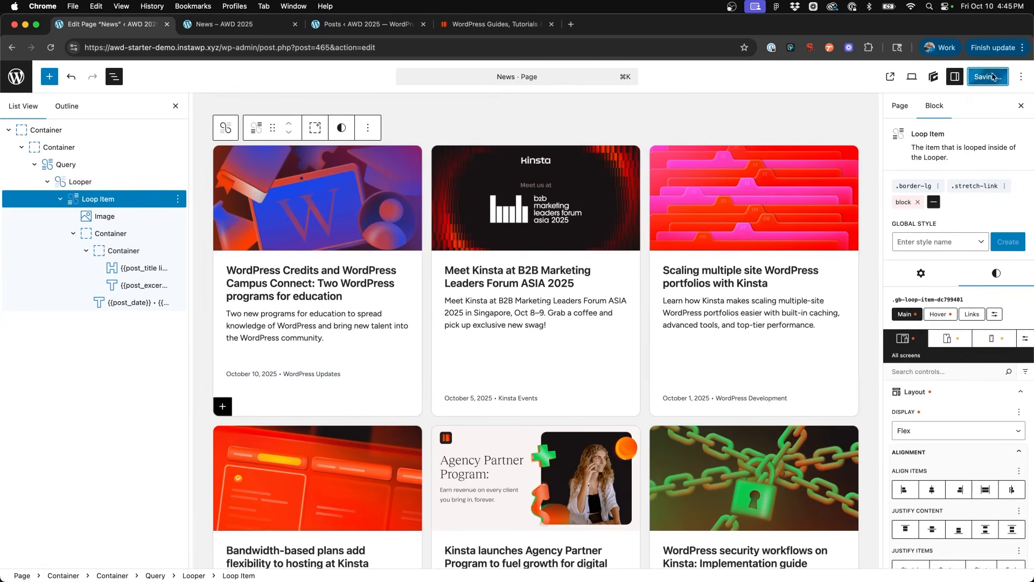
- Check the clickable cards on the live News page and examine their tablet layout in the Customizer preview
click(228, 27)
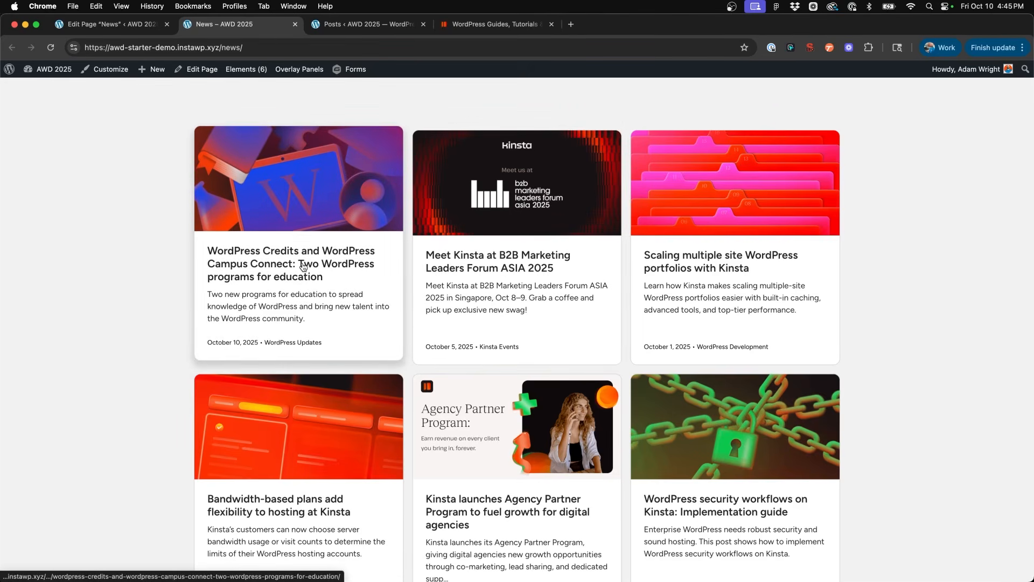
click(119, 25)
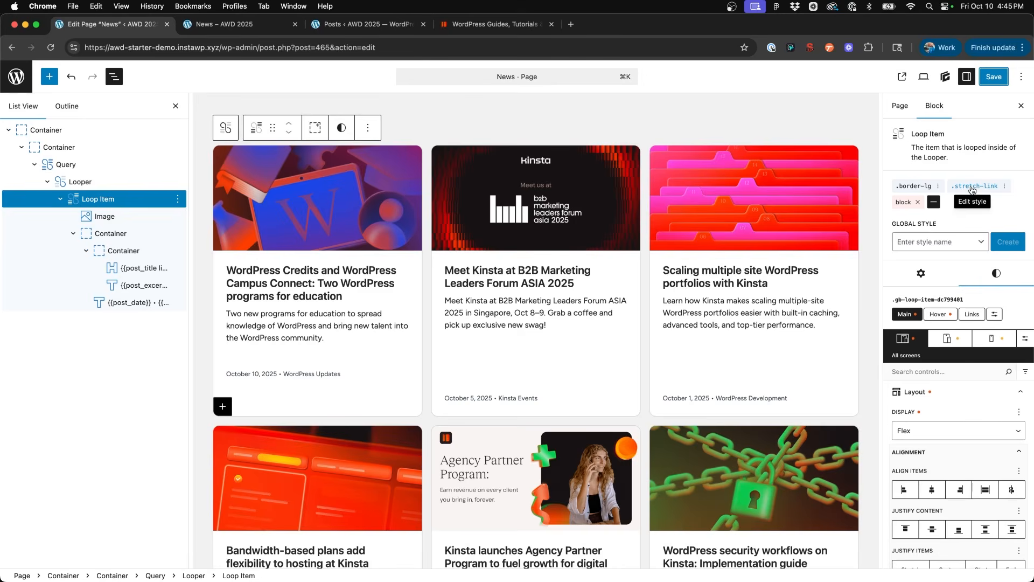
click(262, 26)
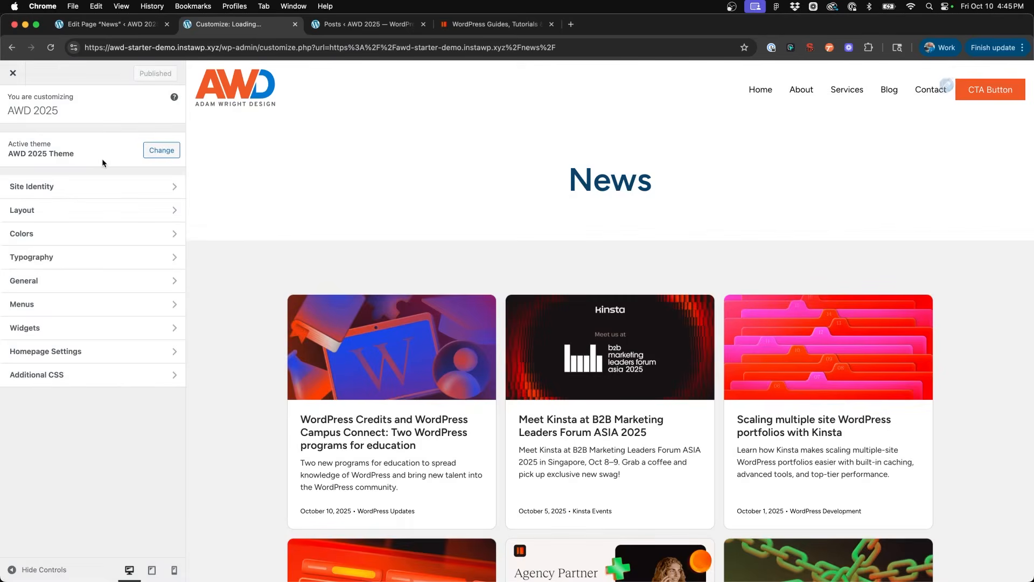
click(152, 570)
scroll(512, 231, down, 5)
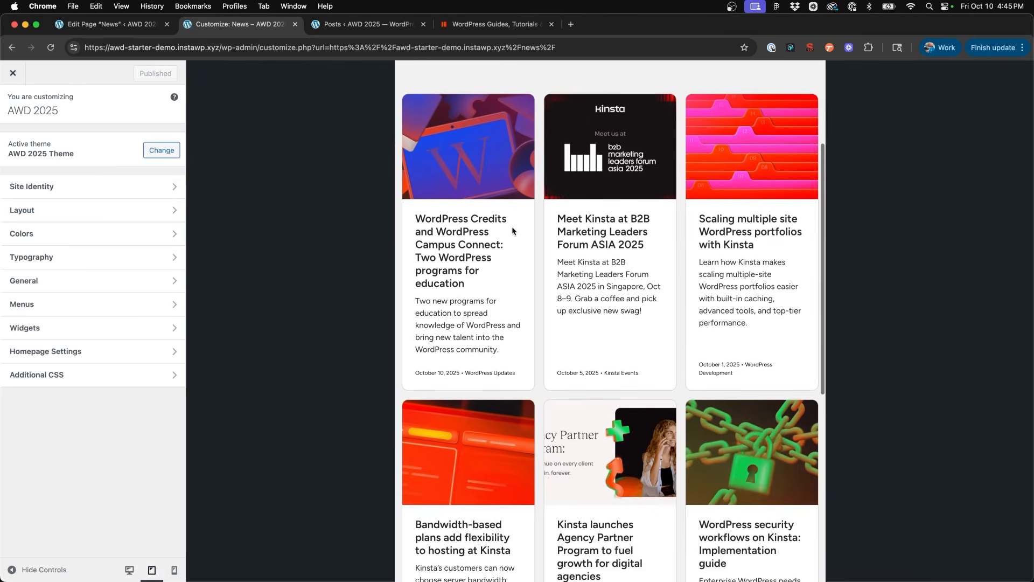
scroll(512, 230, up, 4)
scroll(513, 232, down, 3)
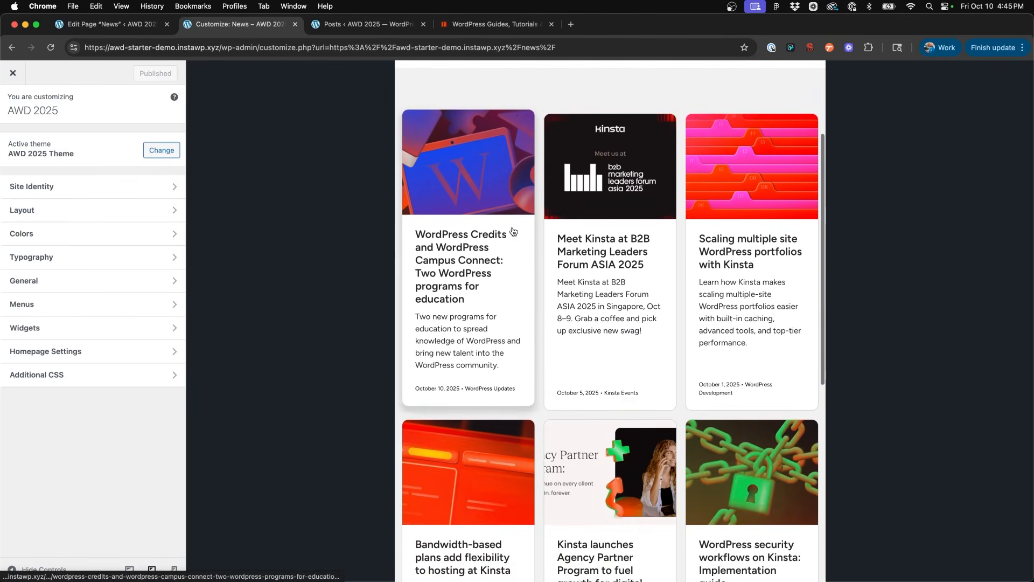
scroll(647, 130, up, 1)
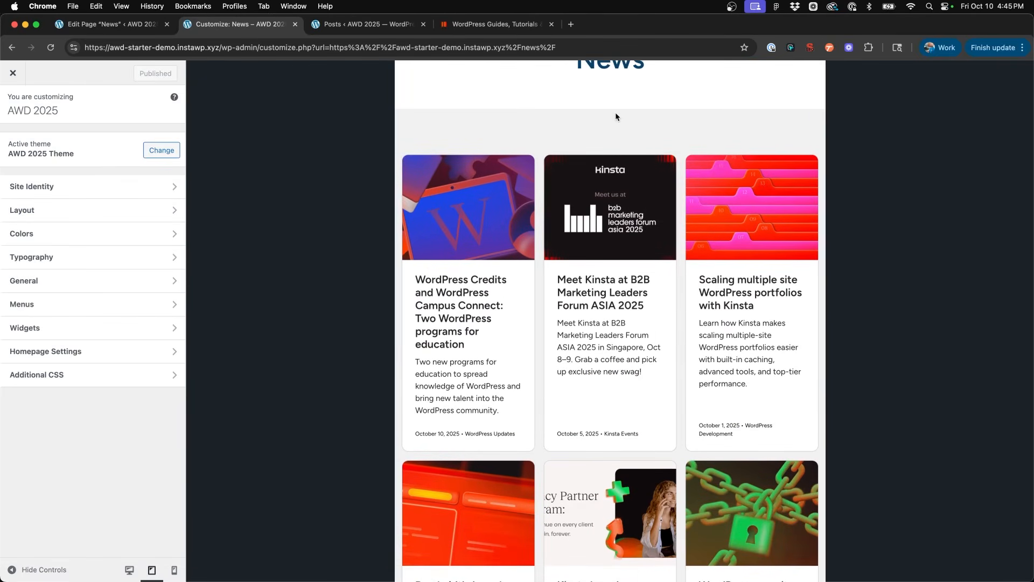
scroll(616, 115, down, 1)
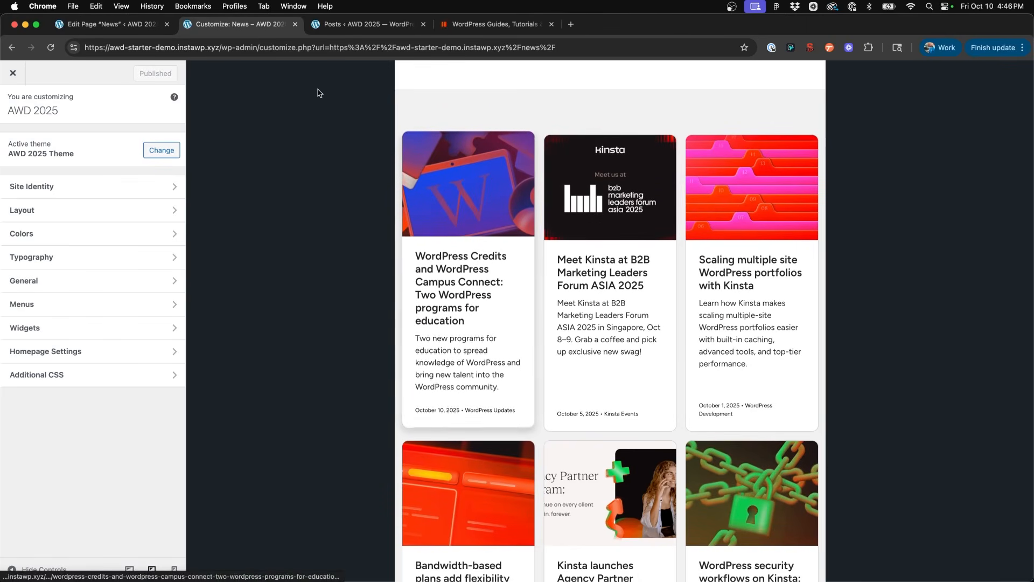
- In the News page editor, set the Looper's grid template columns to repeat(2, minmax(0, 1fr)) for tablet and mobile screens
click(135, 23)
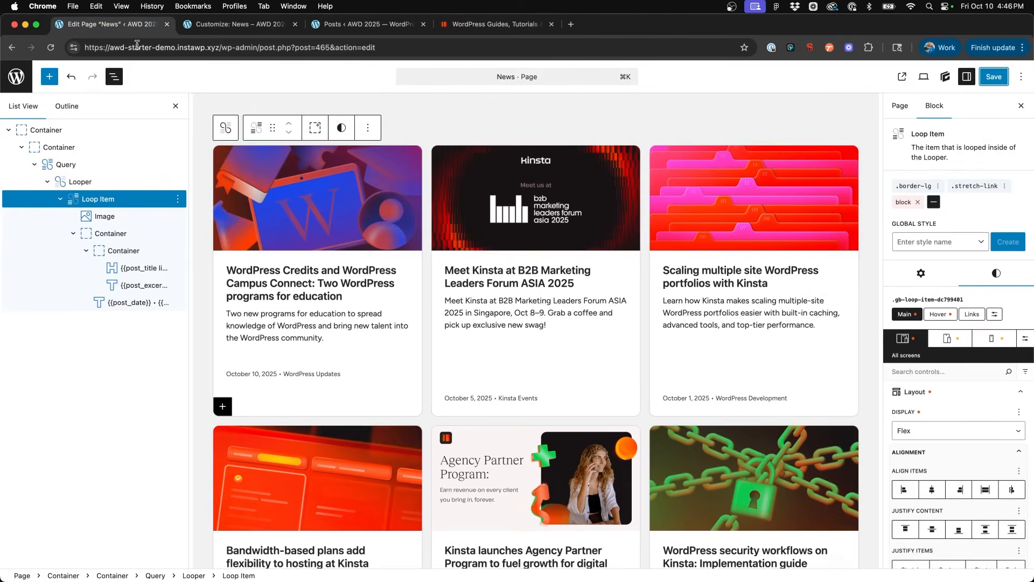
click(88, 185)
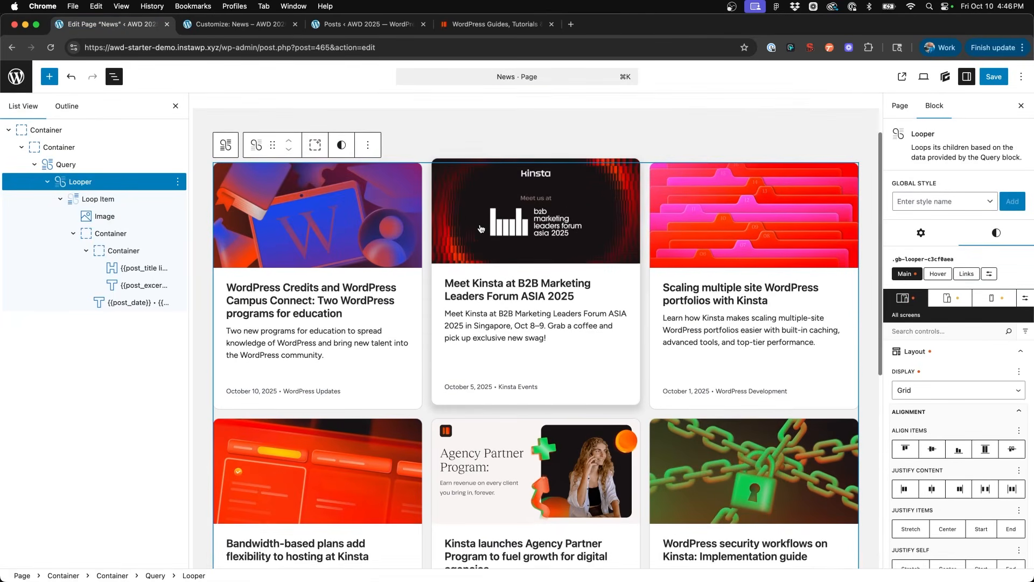
click(951, 298)
scroll(955, 301, down, 3)
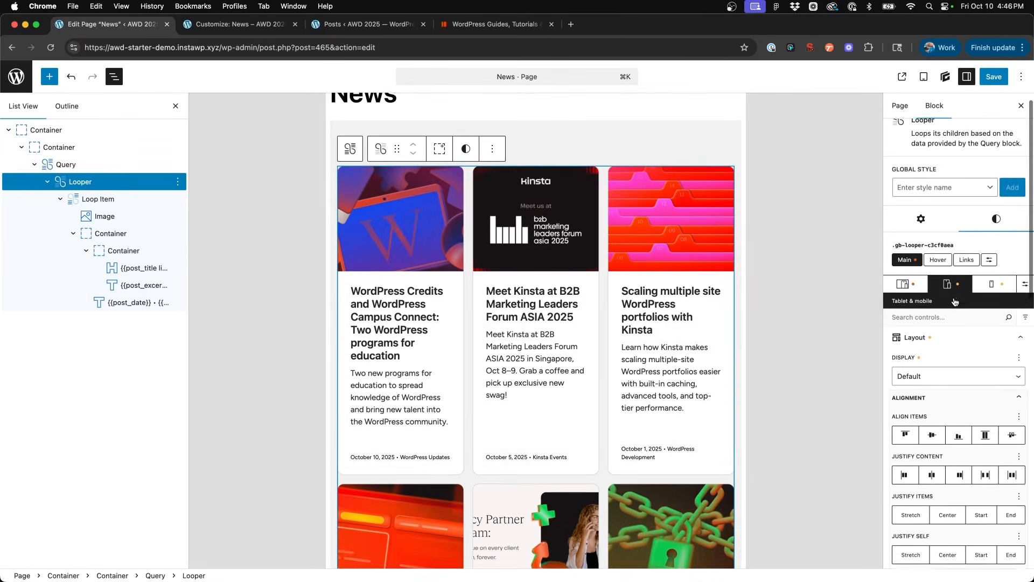
scroll(955, 301, down, 3)
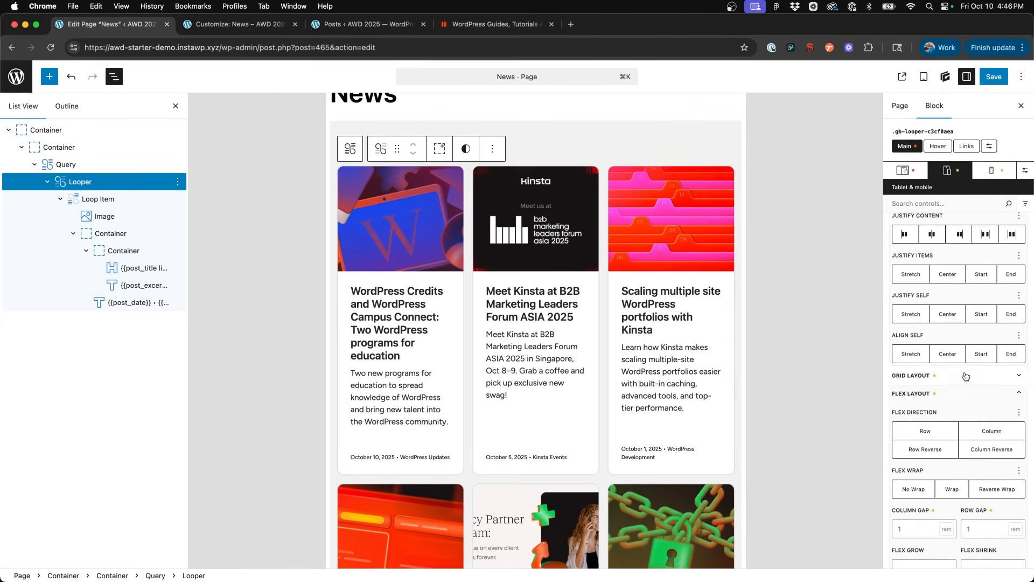
click(966, 376)
scroll(966, 376, down, 2)
click(1016, 316)
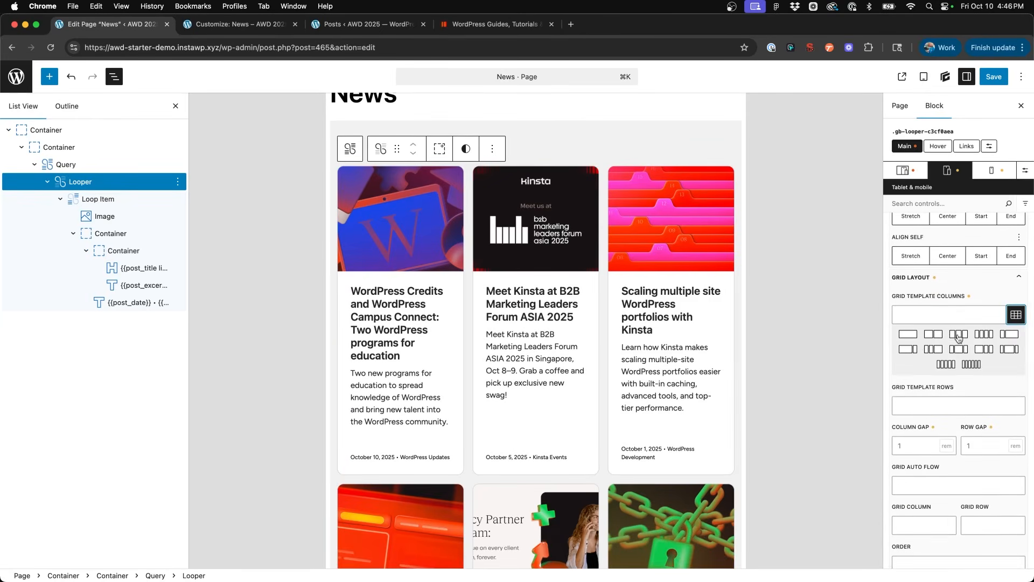
click(938, 336)
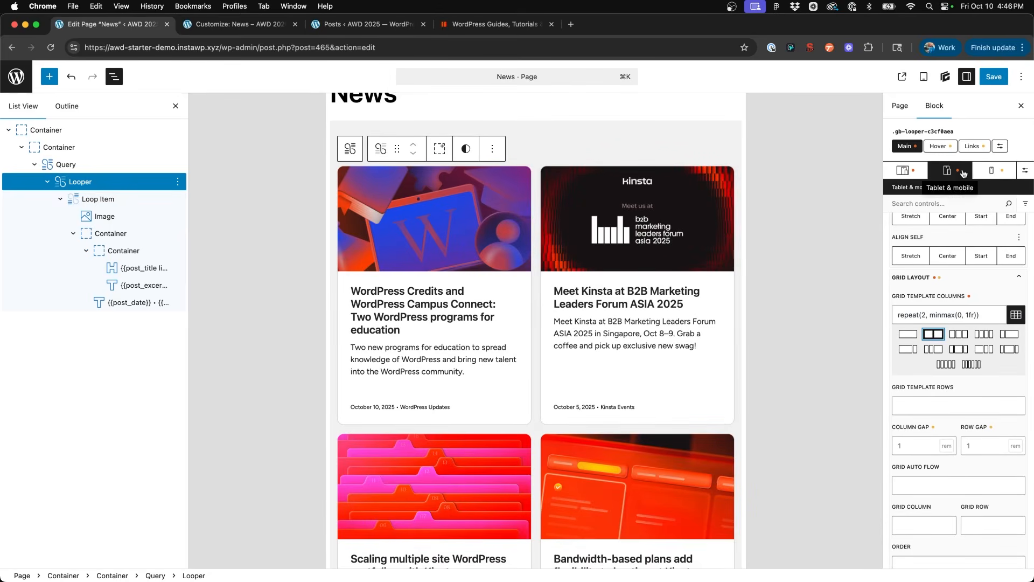
click(256, 24)
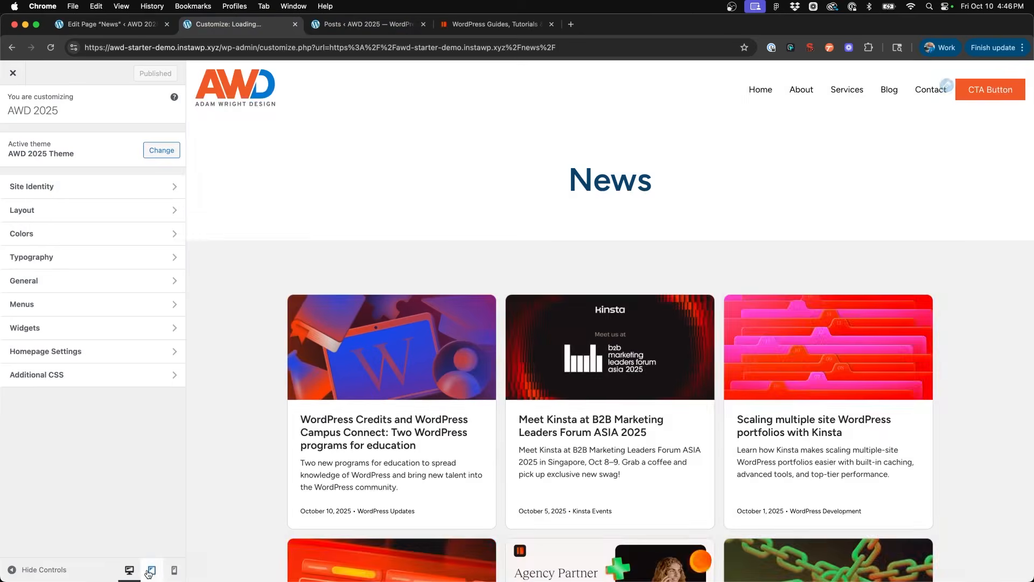
click(152, 570)
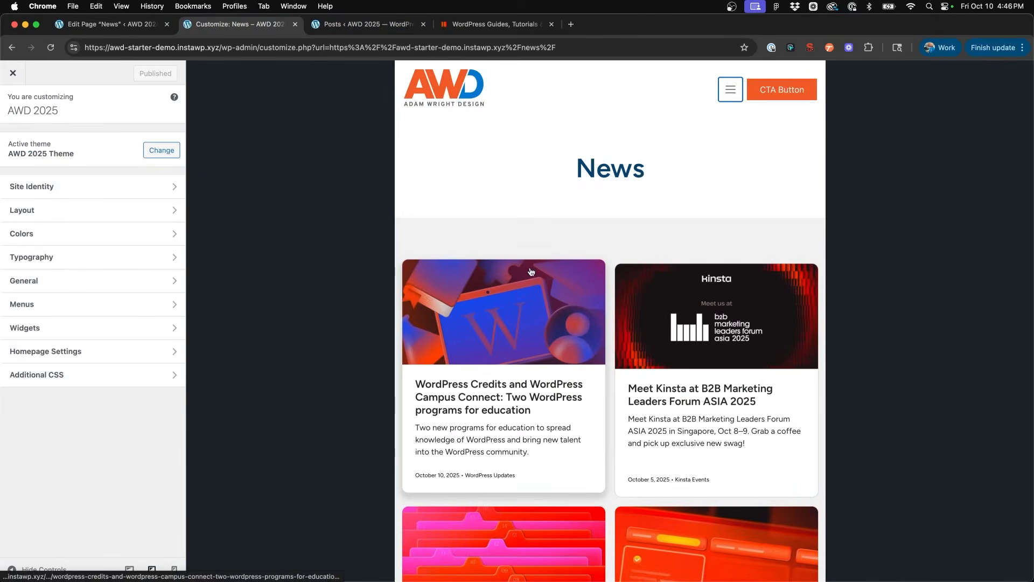
scroll(531, 271, down, 5)
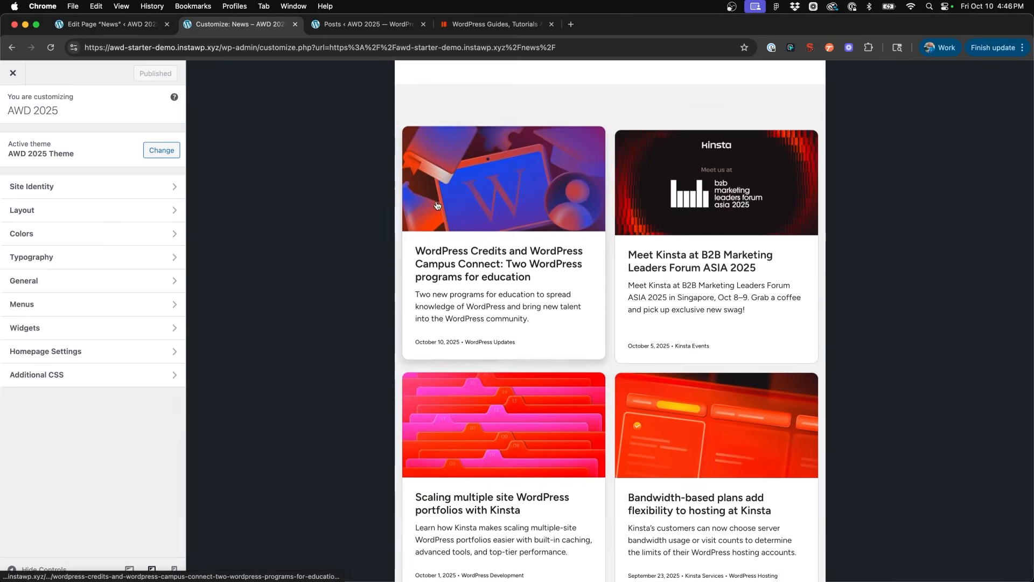
scroll(437, 205, down, 10)
scroll(437, 205, up, 7)
scroll(437, 206, up, 5)
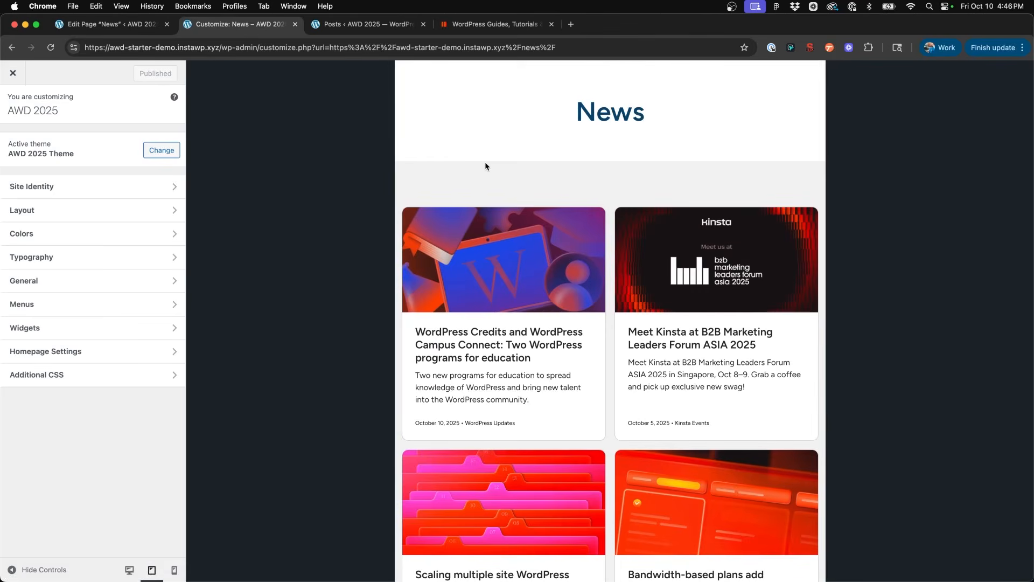
click(174, 569)
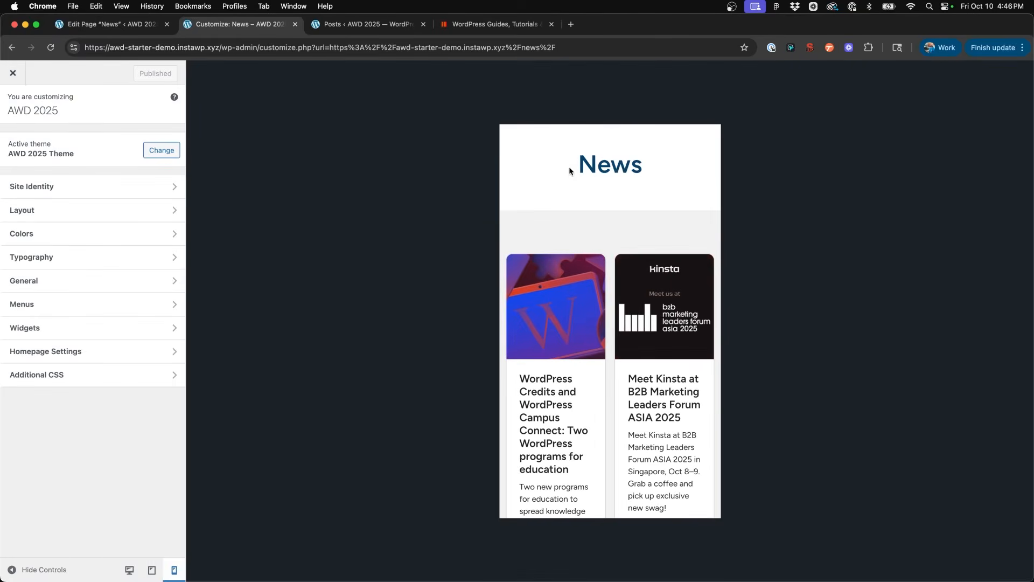
scroll(570, 169, down, 2)
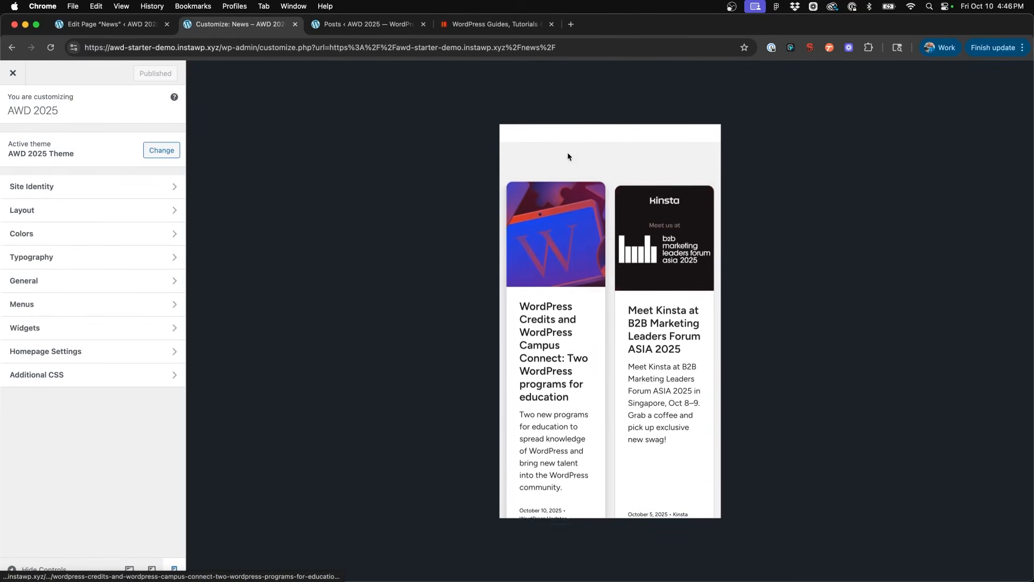
- Set the Looper's grid template to one column for mobile screens and save the News page
click(132, 23)
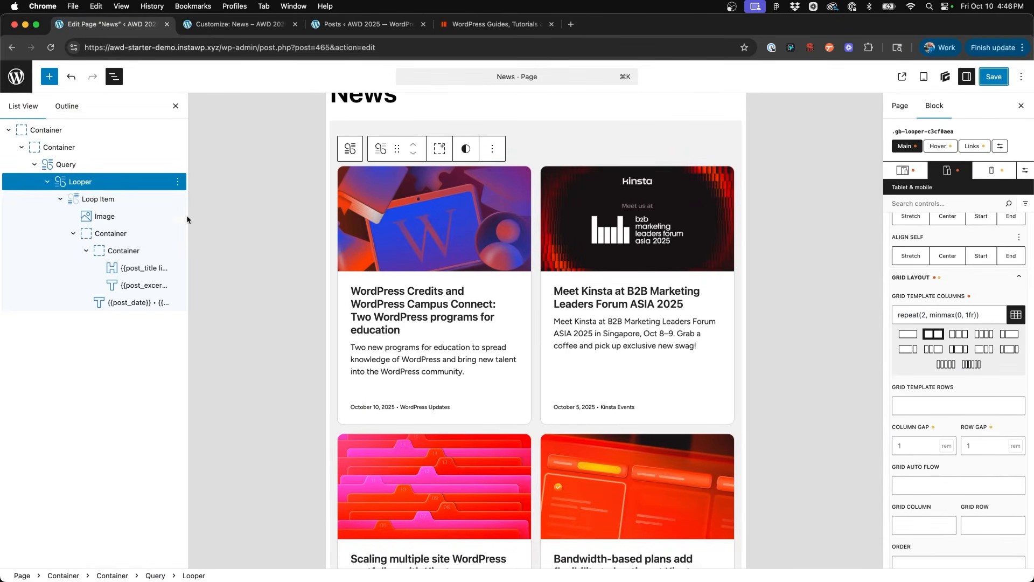
scroll(944, 276, up, 3)
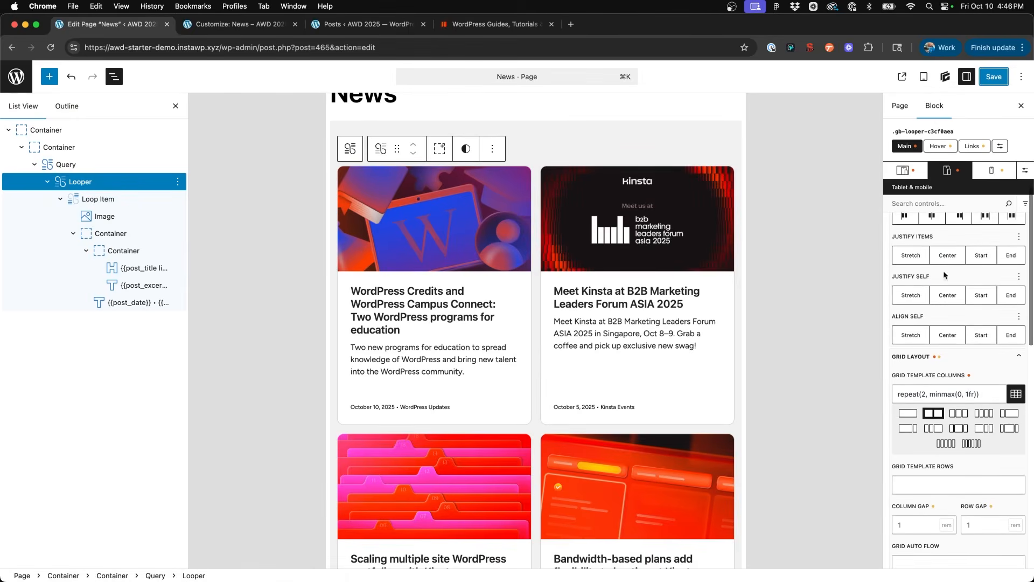
click(998, 177)
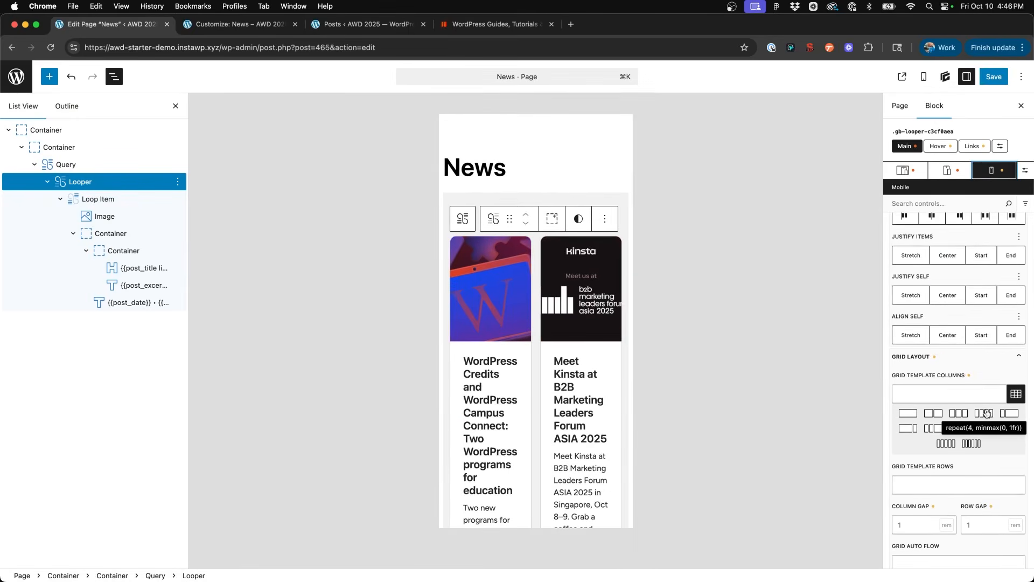
click(908, 413)
click(995, 76)
click(240, 25)
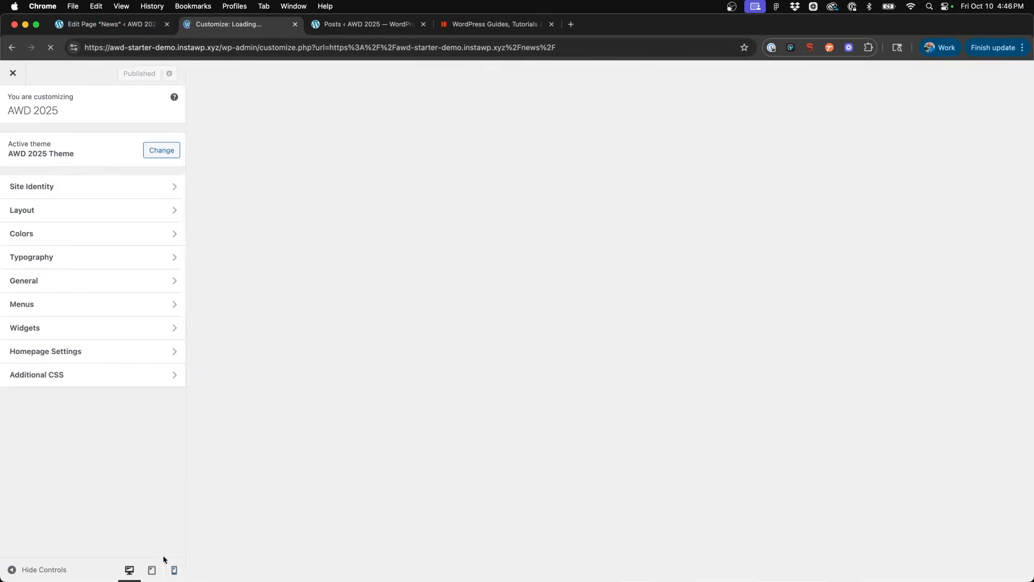
click(152, 570)
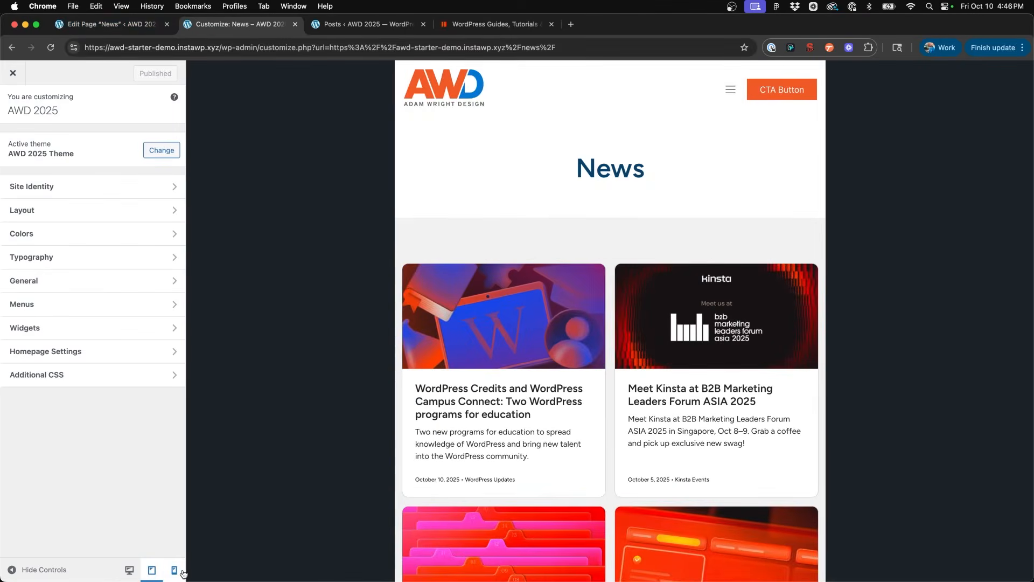
click(181, 571)
scroll(631, 247, down, 5)
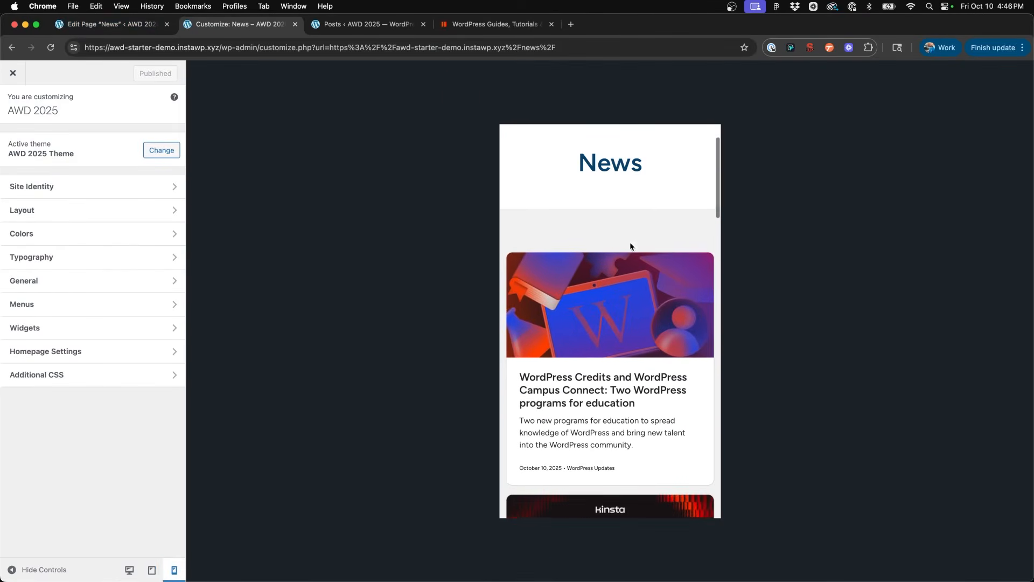
scroll(631, 246, down, 7)
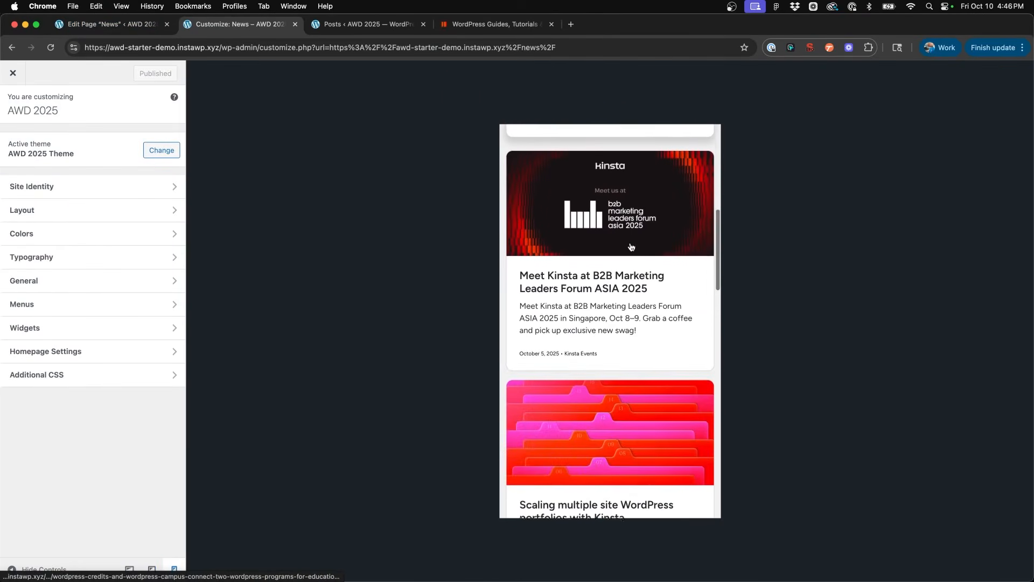
scroll(631, 299, down, 5)
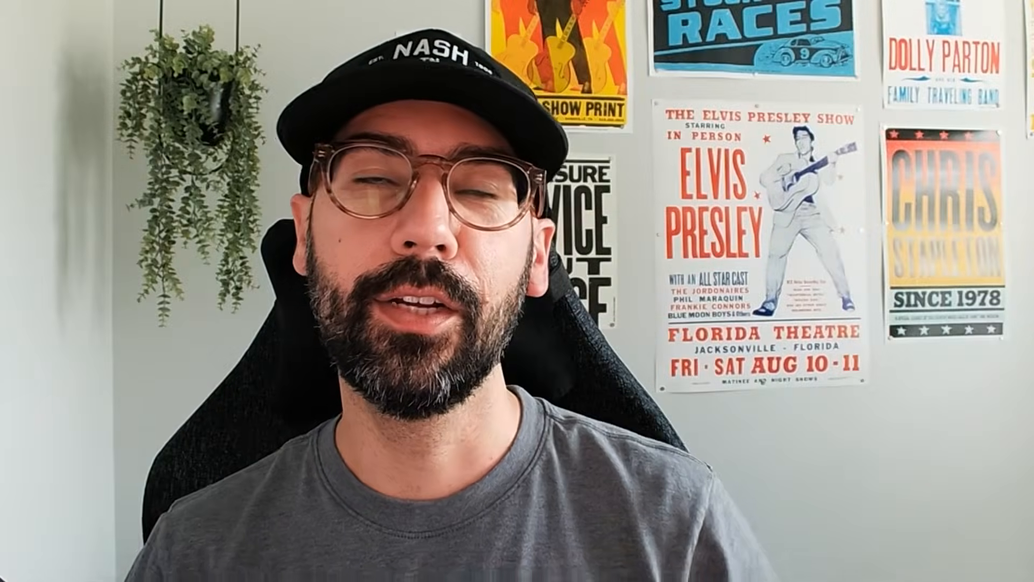